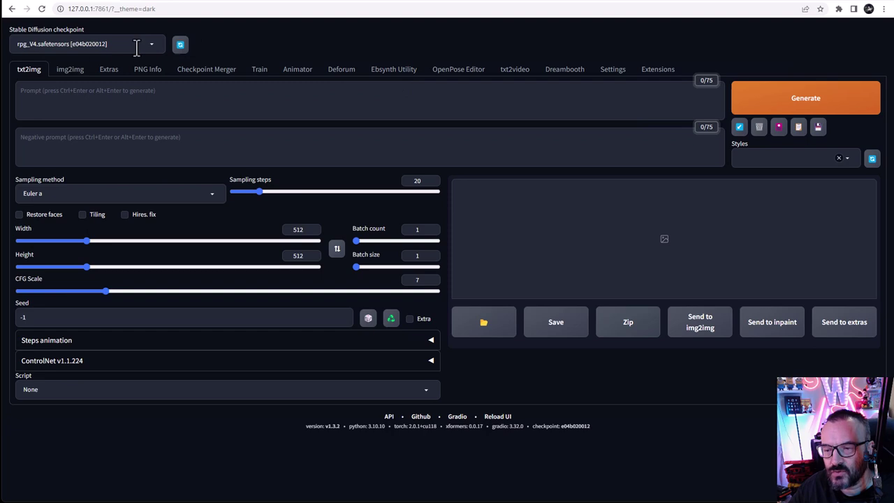
Step: Expand the ControlNet section under txt2img and look over the options of ControlNet Unit 0
click(427, 361)
scroll(223, 340, down, 1)
scroll(223, 339, down, 3)
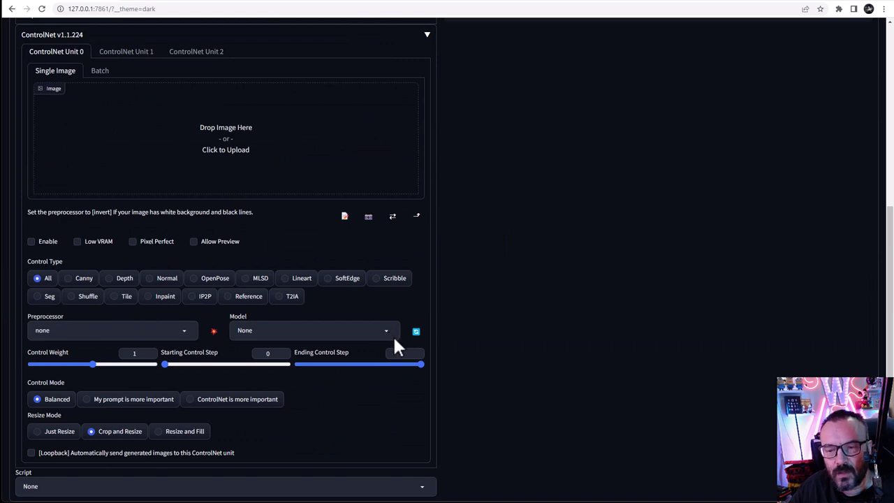
scroll(505, 321, up, 4)
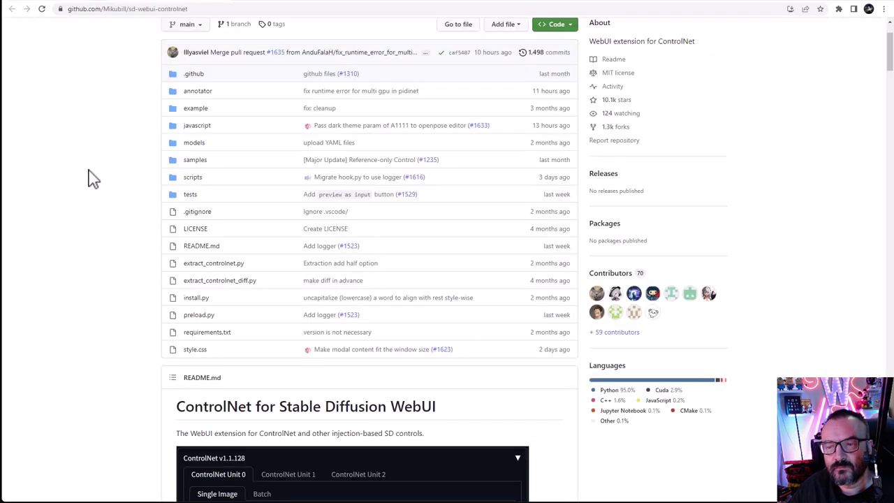
Step: Look through the sd-webui-controlnet GitHub repository page, including its file list and the start of the README
scroll(88, 176, down, 2)
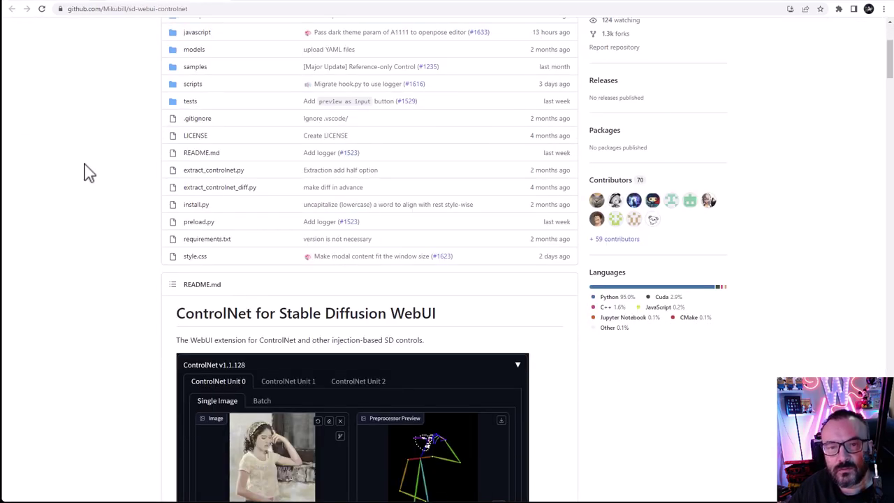
scroll(113, 171, down, 1)
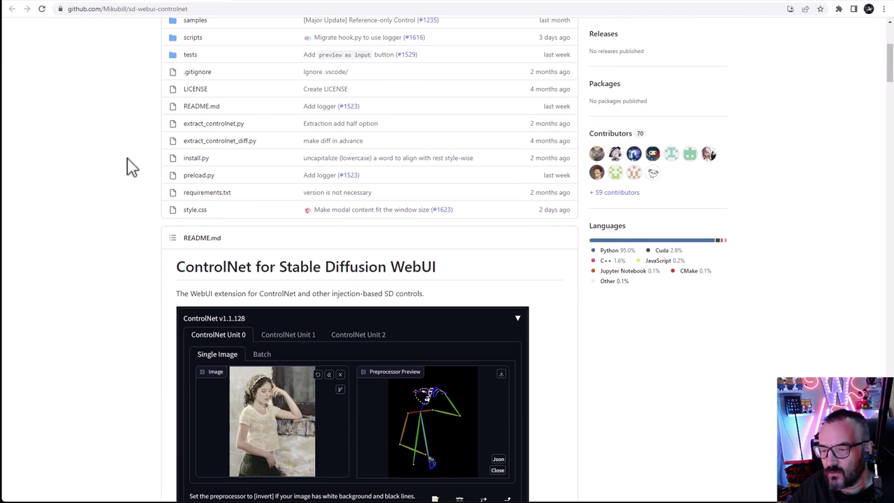
scroll(156, 174, up, 3)
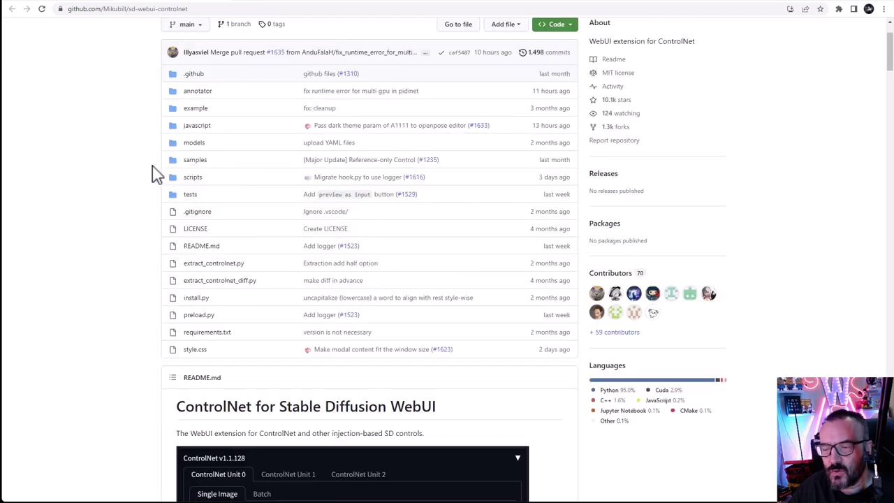
scroll(113, 158, up, 2)
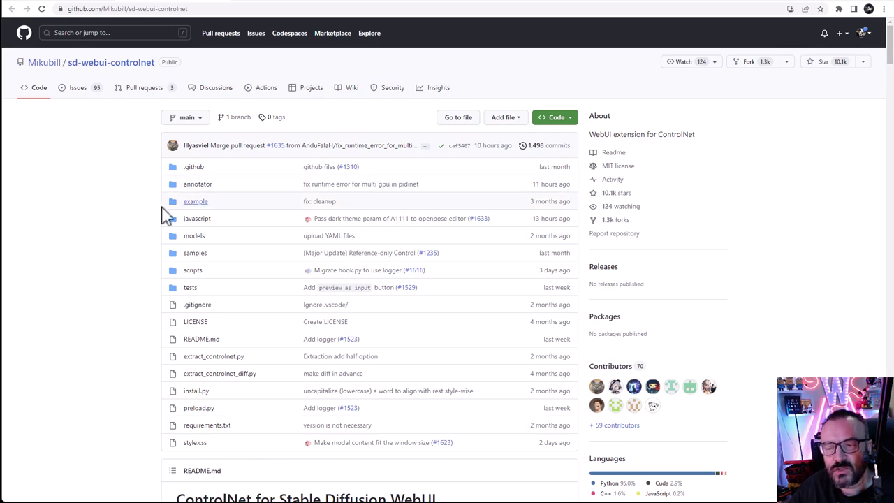
scroll(154, 213, down, 3)
Step: Switch back to the Stable Diffusion web UI and find sd-webui-controlnet among the installed extensions
click(75, 2)
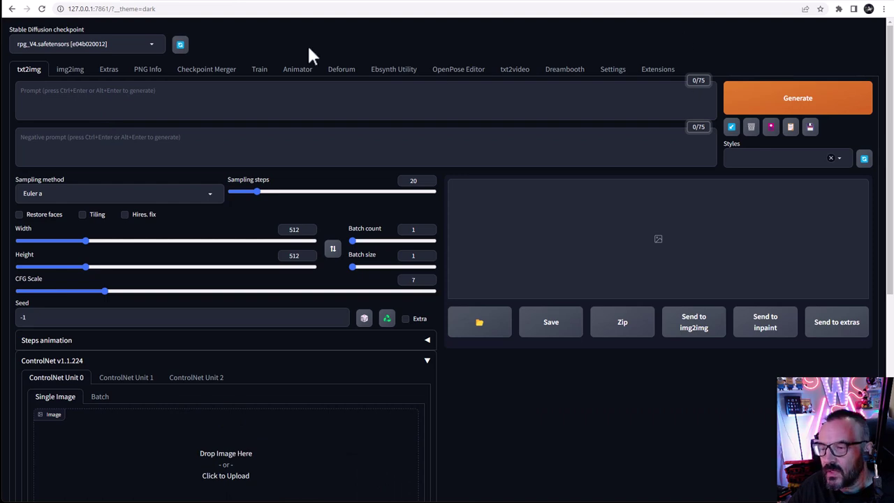
click(660, 72)
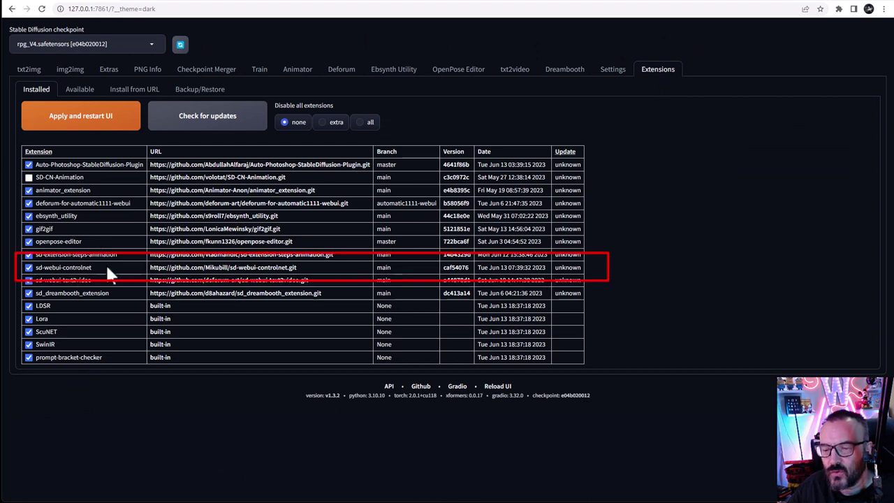
drag(106, 262, 35, 261)
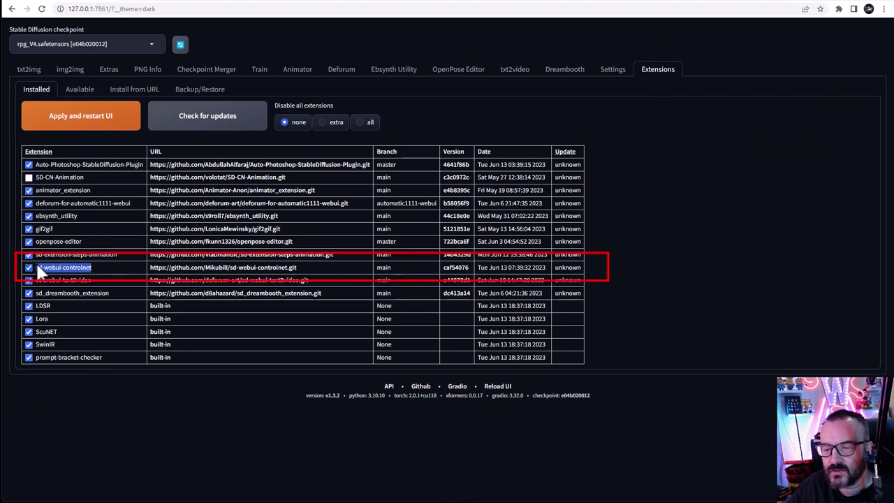
Step: Load the list of available extensions from the index and stop hiding the ones tagged installed
click(80, 91)
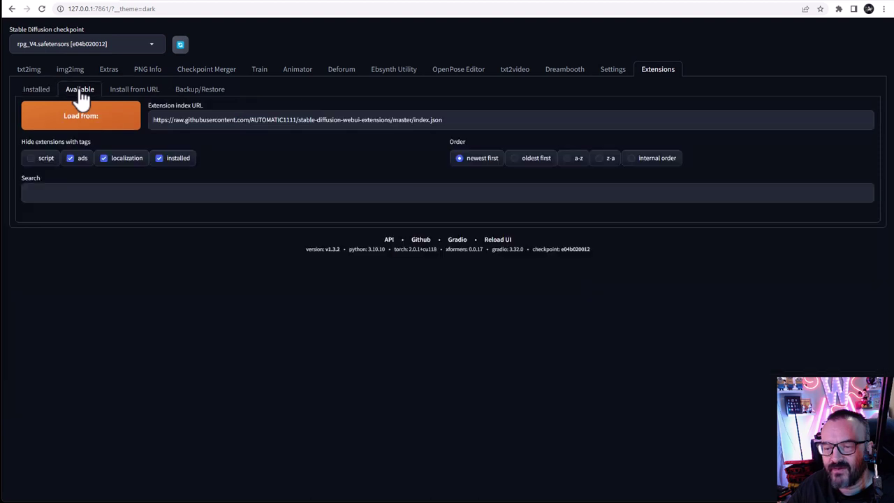
click(68, 123)
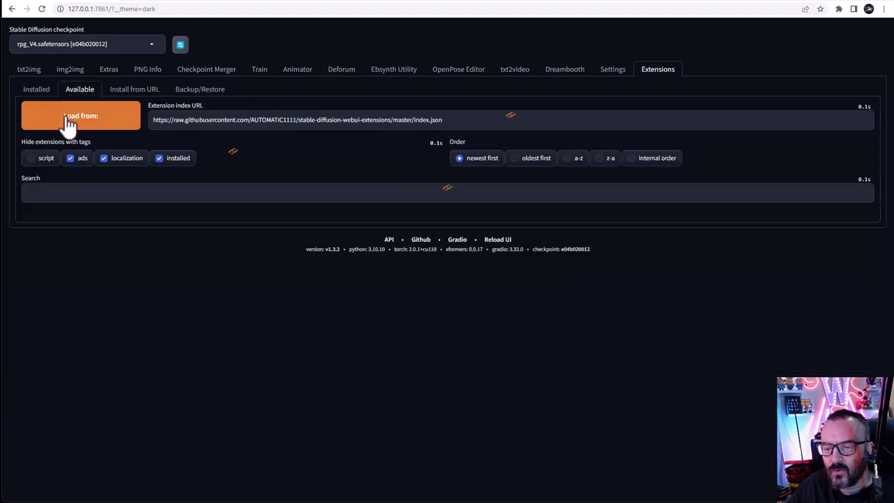
click(245, 159)
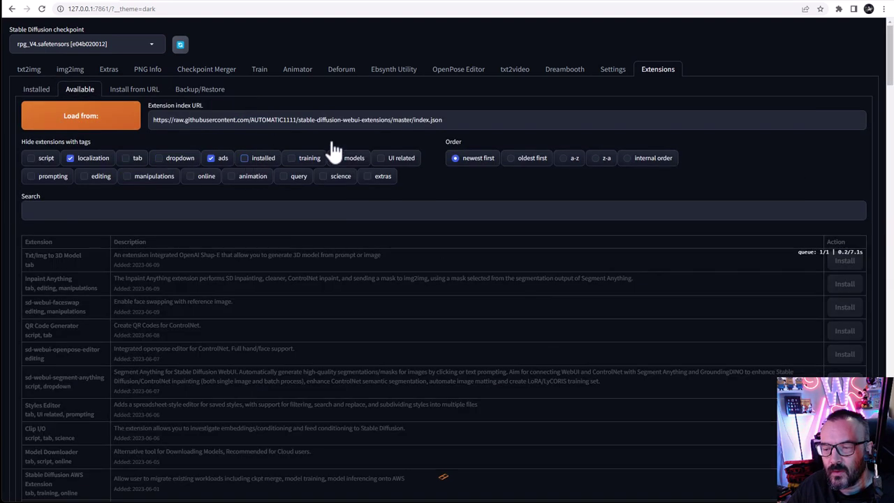
Step: Search the available extensions for "controlnet"
click(137, 211)
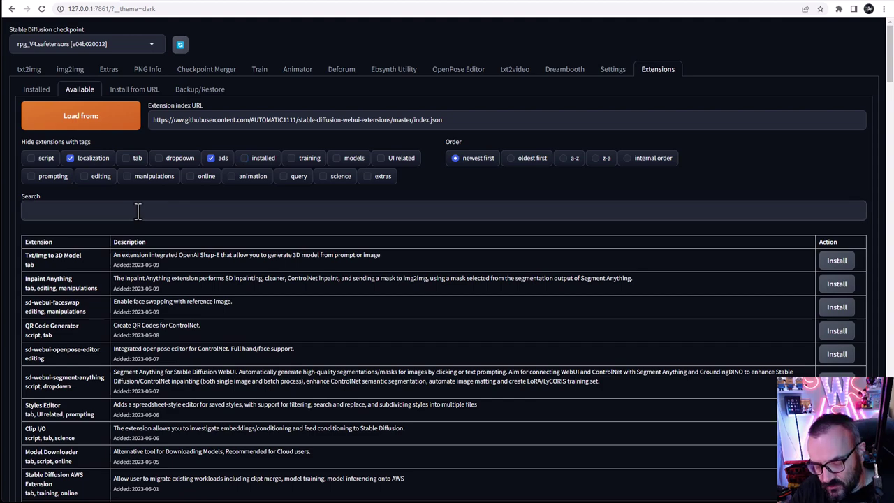
text(dd)
key(BackSpace)
key(BackSpace)
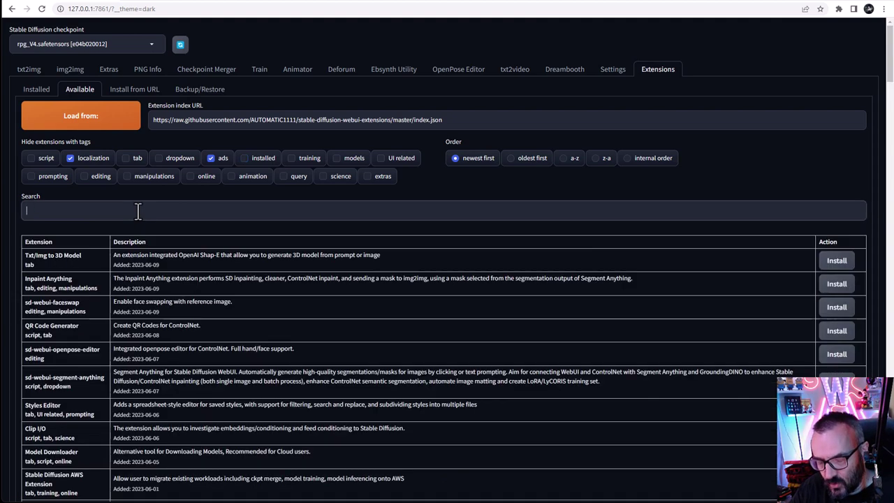
text(controlnet)
Step: Highlight the sd-webui-controlnet entry in the search results and return to the installed extensions list
scroll(165, 221, down, 2)
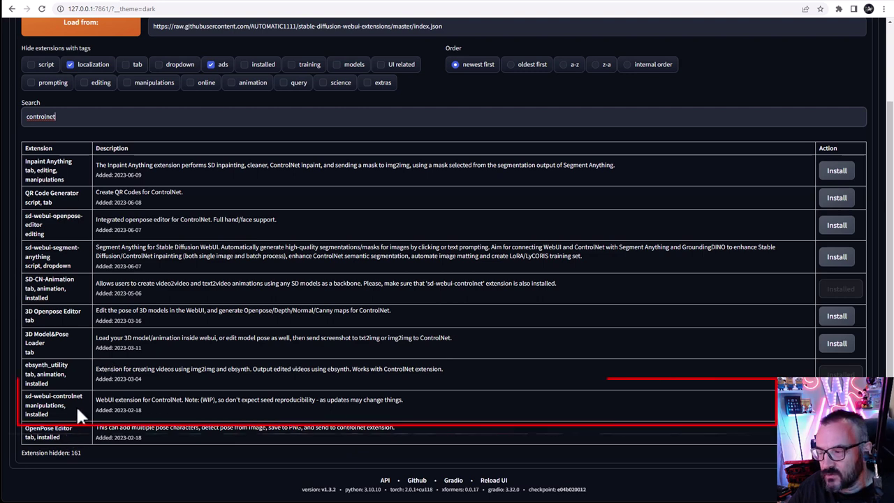
drag(42, 406, 22, 393)
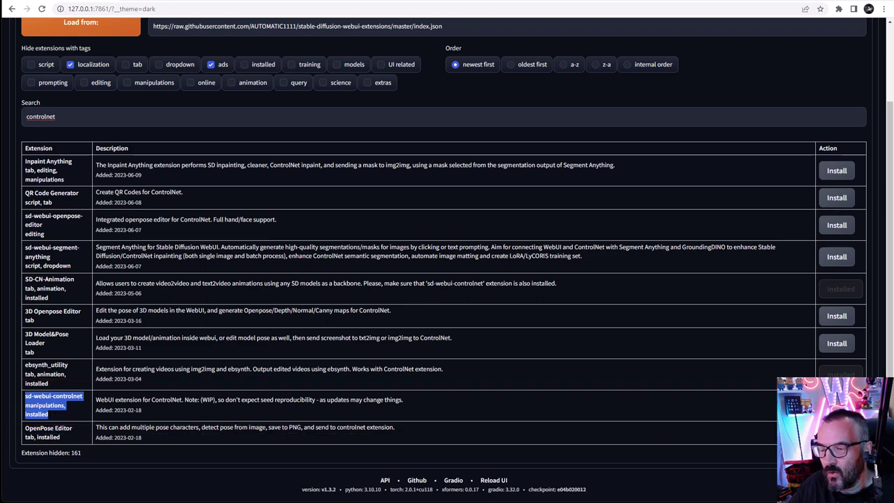
scroll(173, 240, up, 3)
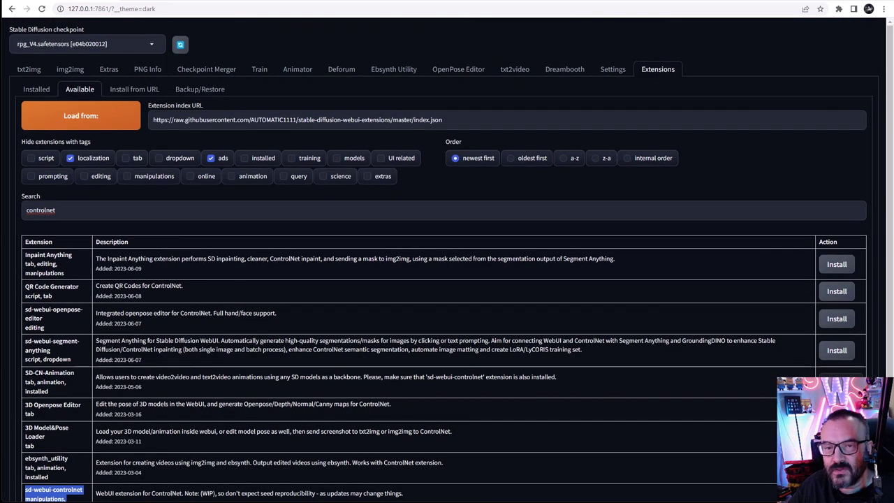
click(36, 89)
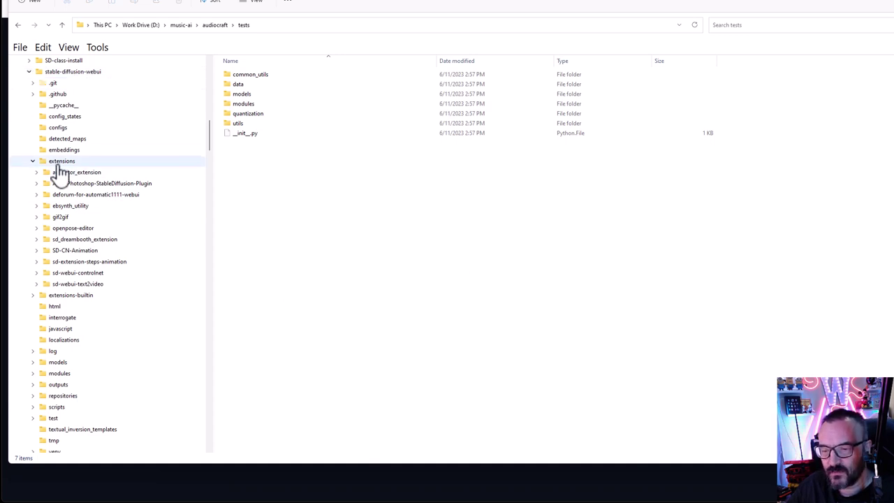
Step: In File Explorer, open the models folder of the sd-webui-controlnet extension and select control_v11e_sd15_ip2p.pth
click(36, 272)
scroll(144, 257, down, 1)
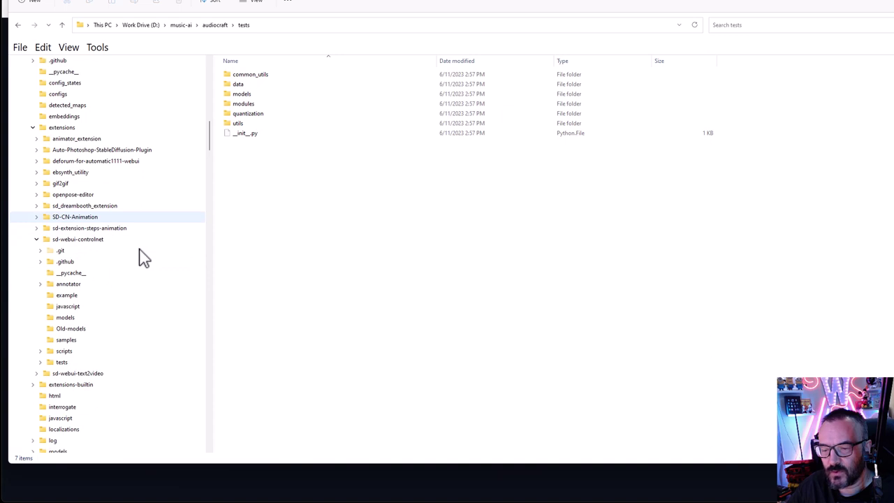
click(82, 318)
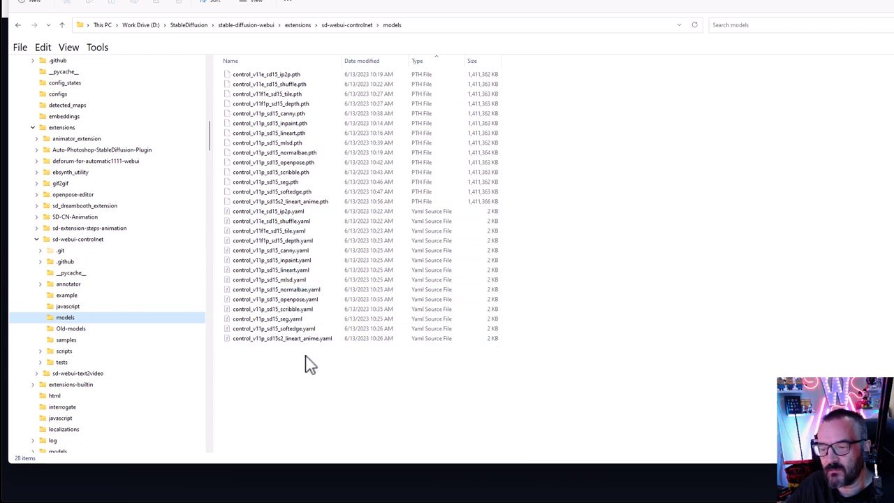
click(241, 74)
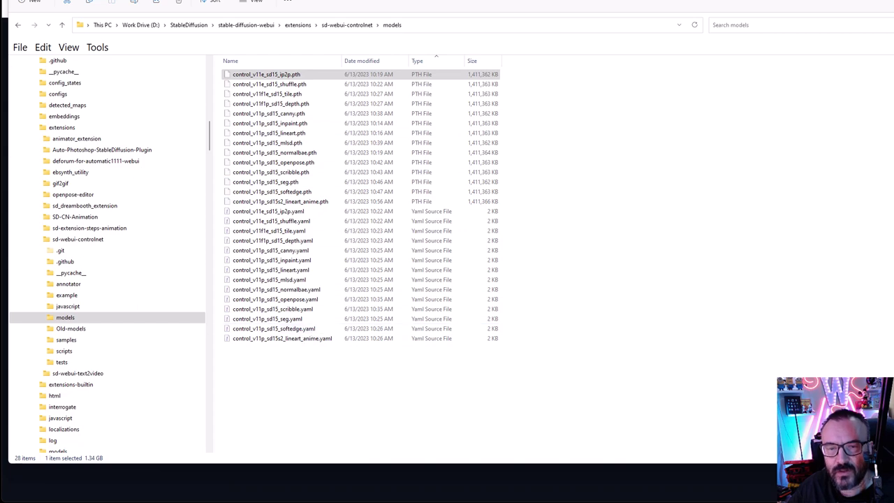
Step: Switch to the ControlNet-v1-1 repository on Hugging Face and look through its .pth and .yaml model files
key(alt+Tab)
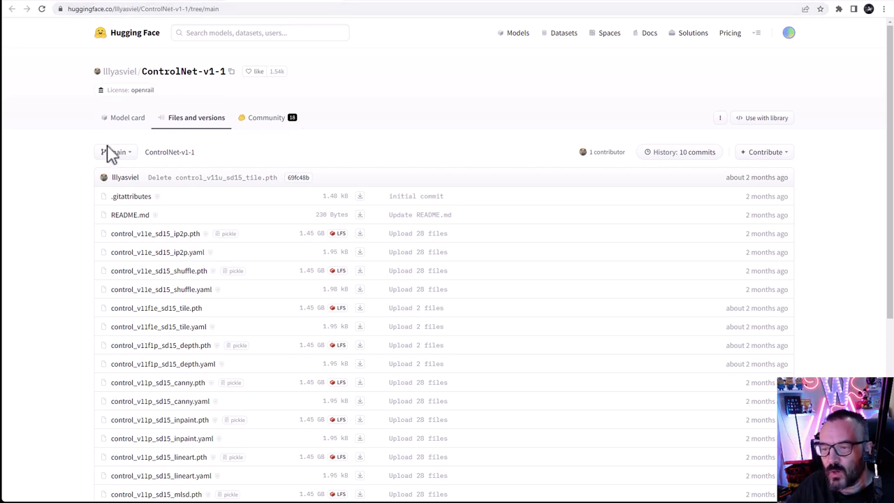
scroll(87, 160, down, 1)
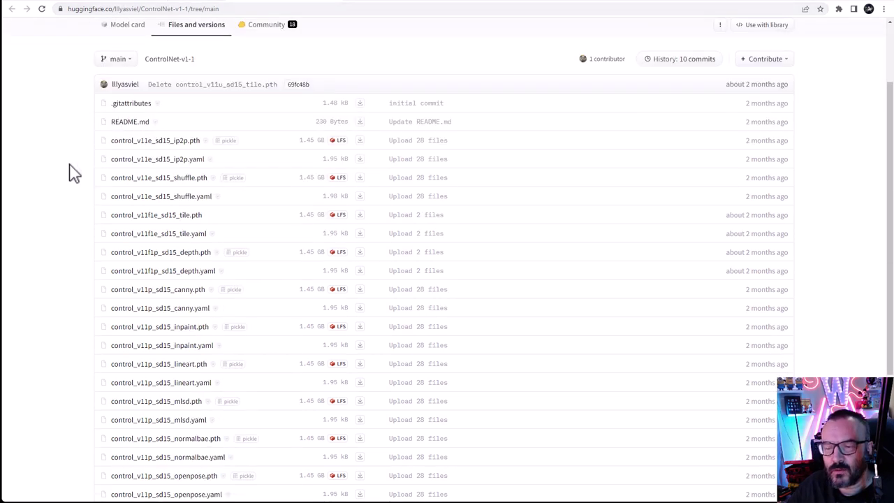
scroll(77, 174, down, 1)
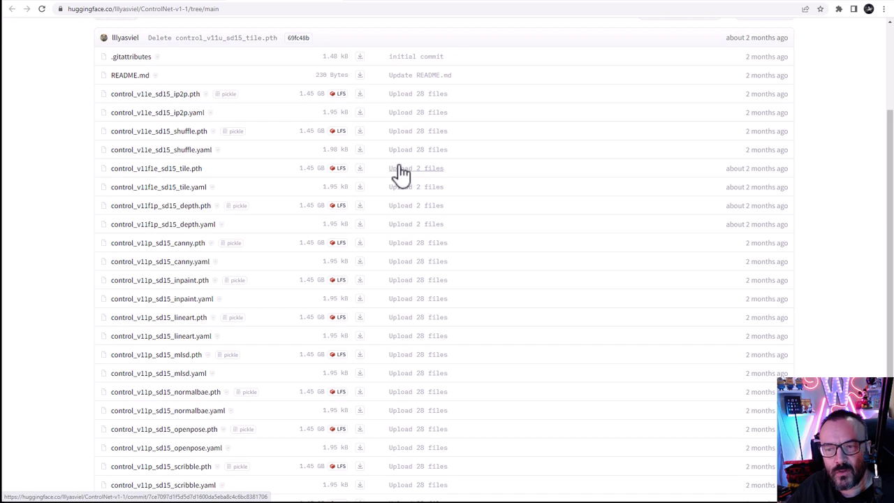
scroll(163, 119, up, 2)
scroll(174, 183, down, 1)
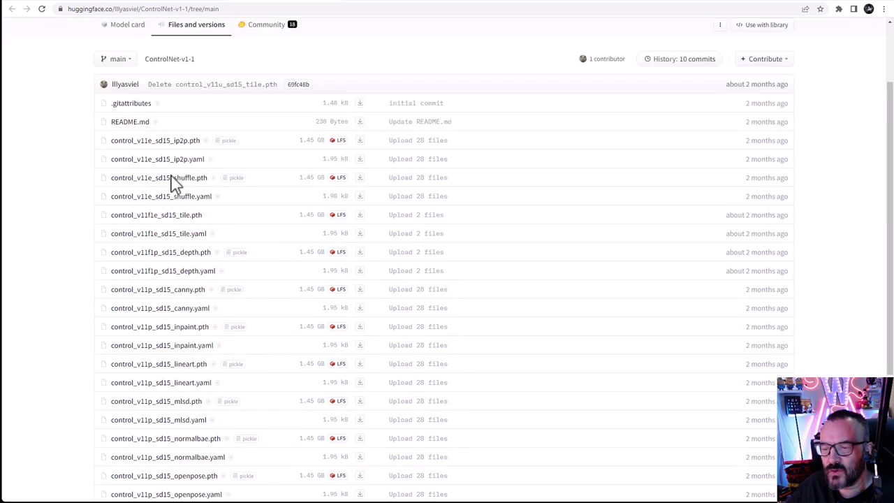
scroll(174, 182, down, 1)
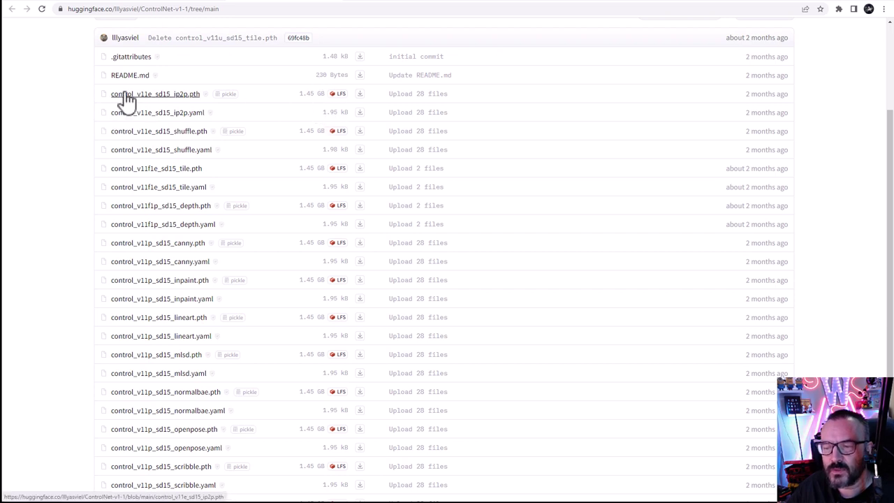
scroll(69, 153, down, 1)
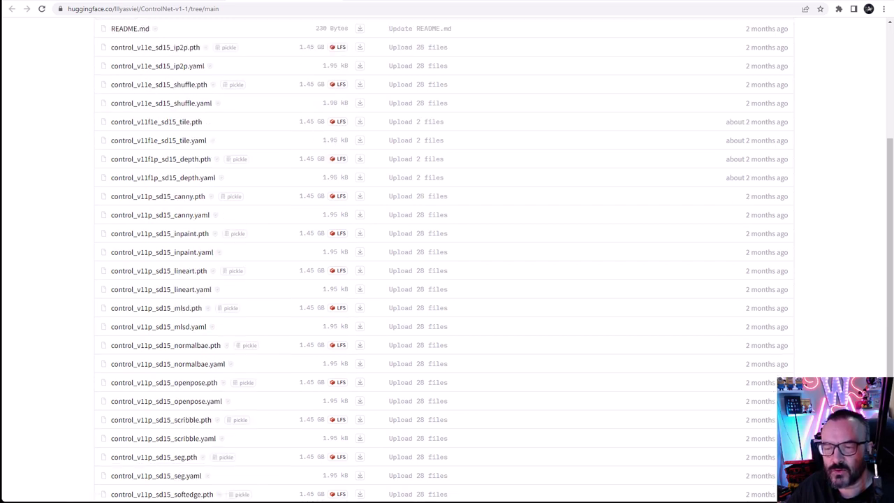
Step: Return to File Explorer, inspect control_sd15_depth.pth in the Old-models folder, and go back to the models folder
key(alt+Tab)
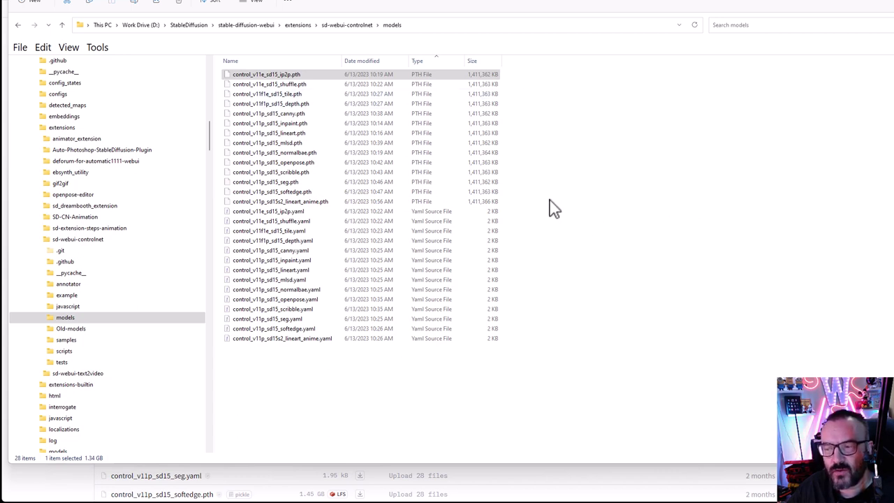
click(108, 329)
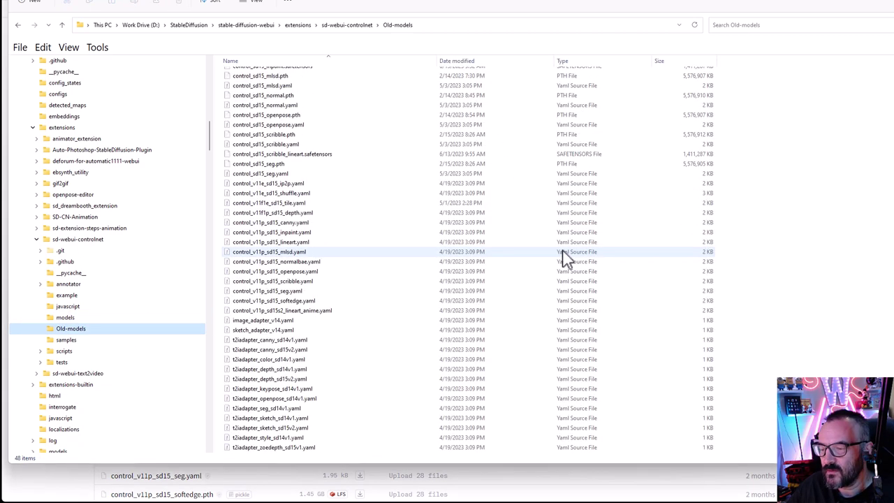
scroll(701, 124, up, 3)
click(702, 115)
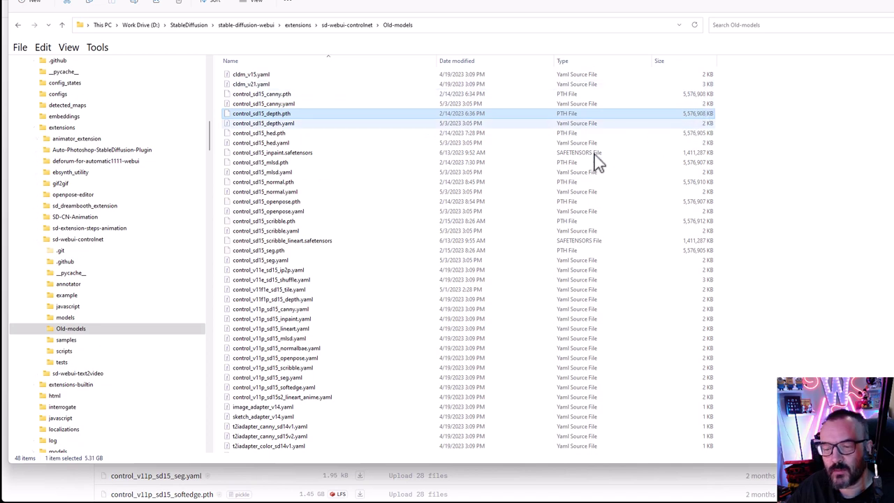
click(65, 319)
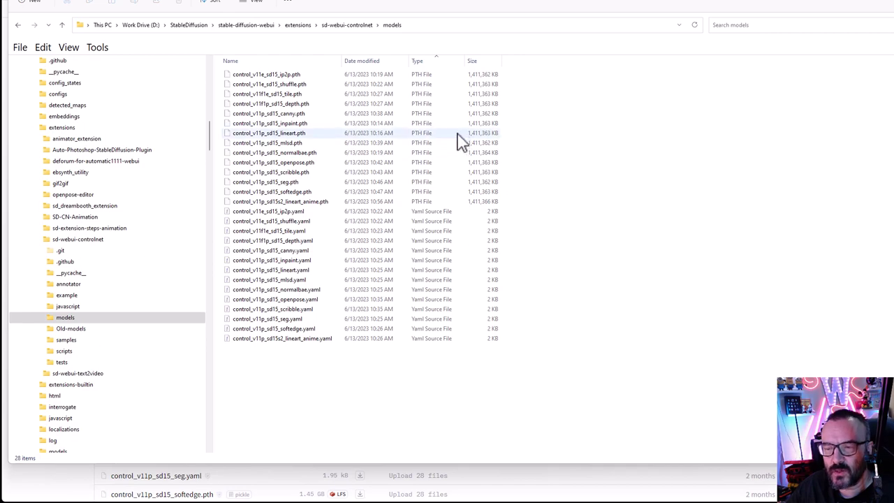
Step: Switch back to the Stable Diffusion web UI and collapse and reopen the ControlNet section under txt2img
click(28, 499)
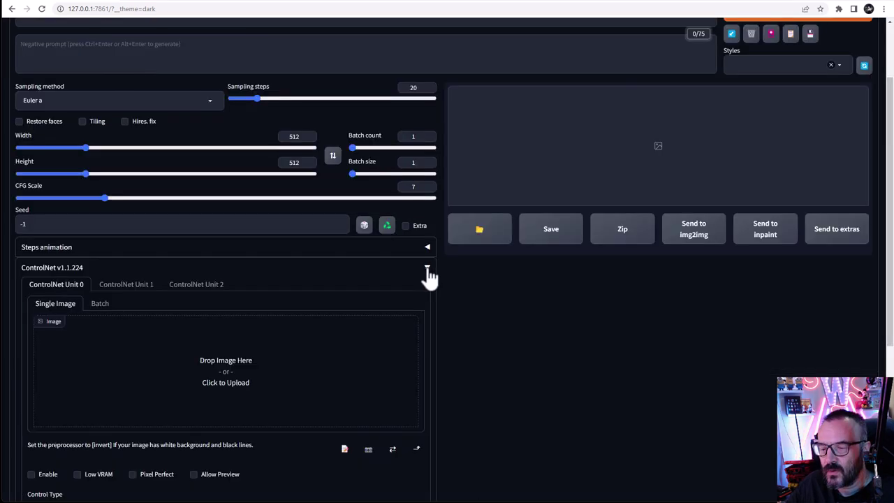
click(425, 269)
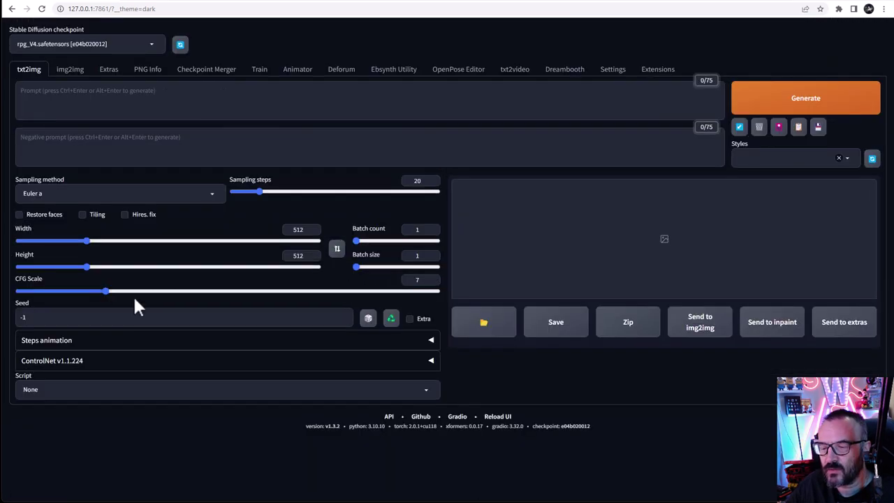
click(431, 367)
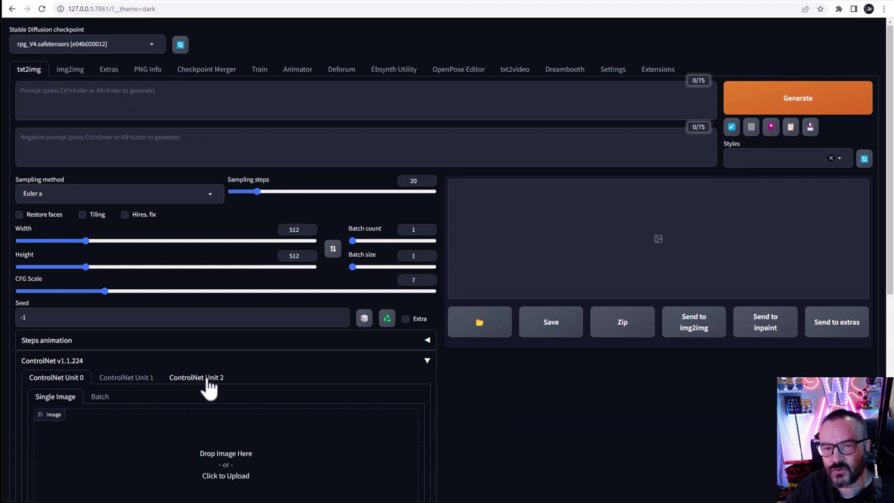
Step: Open the ControlNet settings page and examine the Control Net model config file, adapter config file and detected maps directory
click(613, 74)
scroll(244, 223, down, 3)
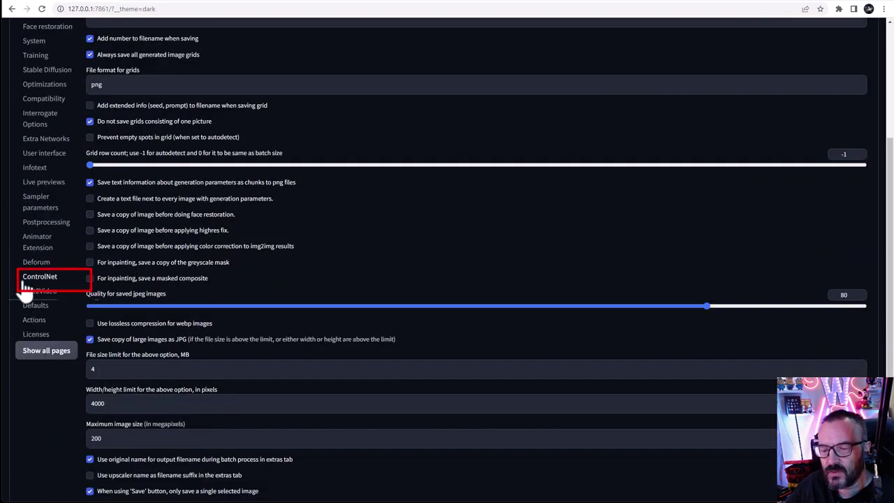
click(43, 281)
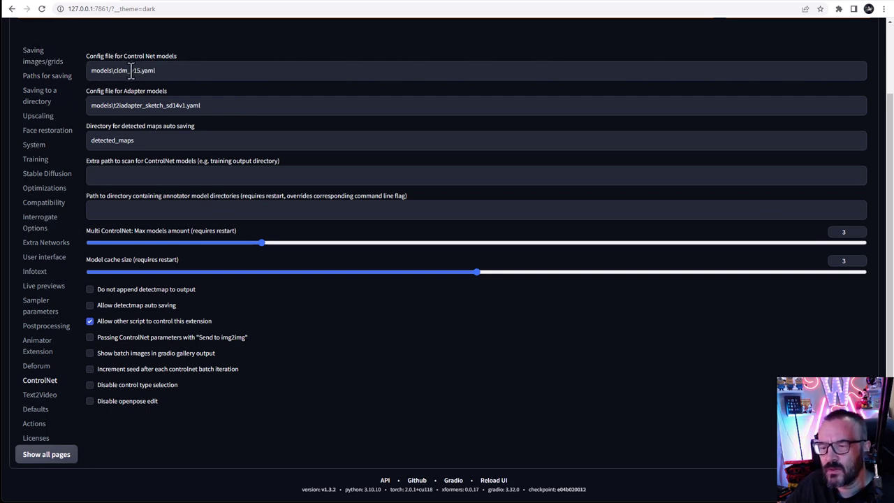
drag(130, 72, 143, 71)
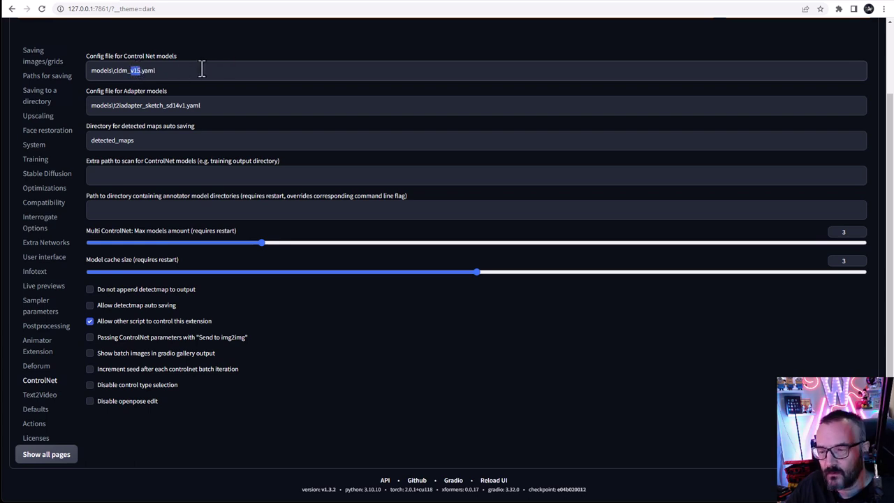
click(201, 70)
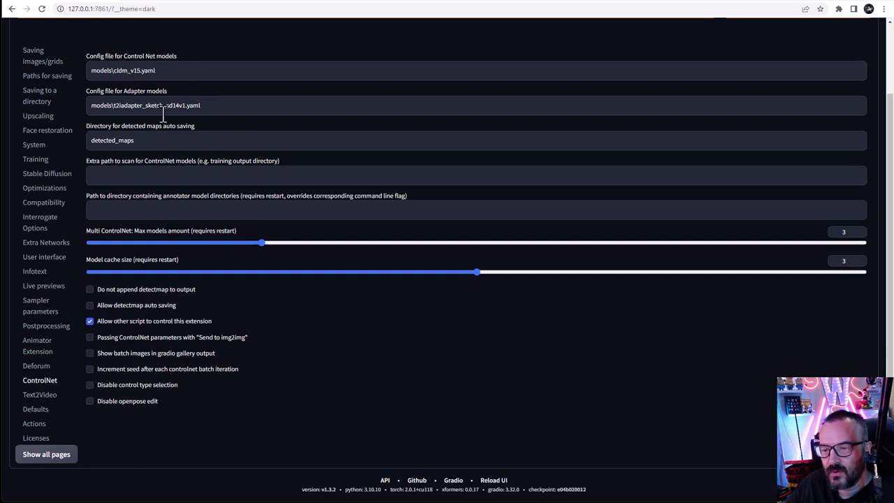
click(168, 144)
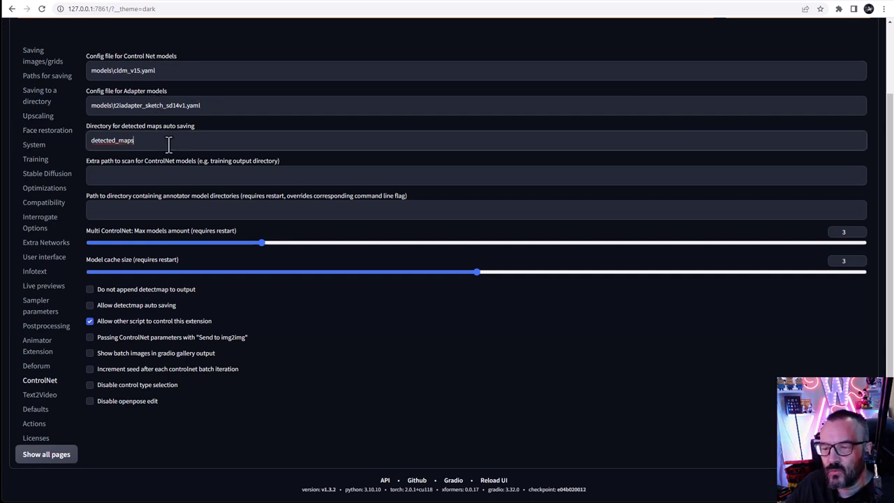
double_click(127, 142)
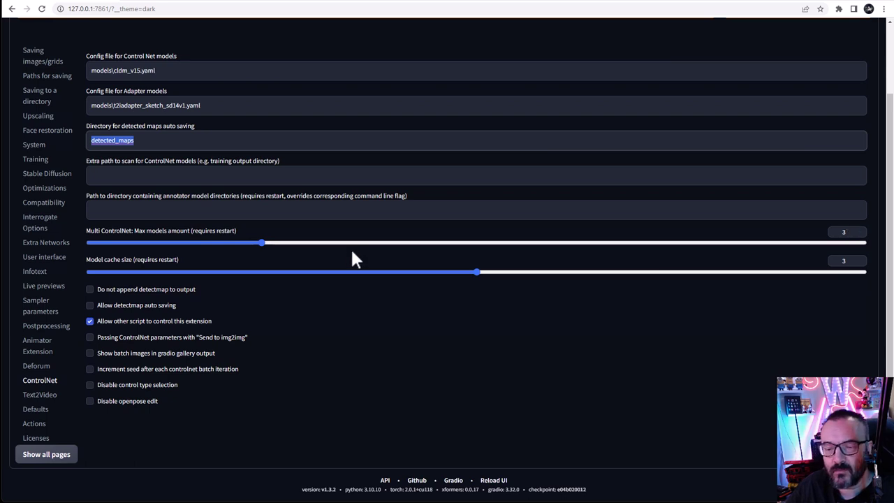
Step: Turn the "Do not append detectmap to output" option on and off again, and reload the UI
click(91, 290)
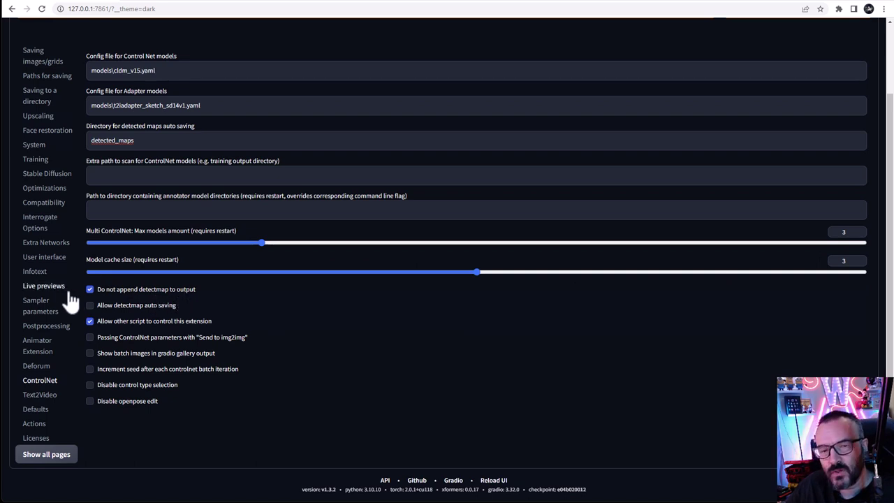
click(89, 289)
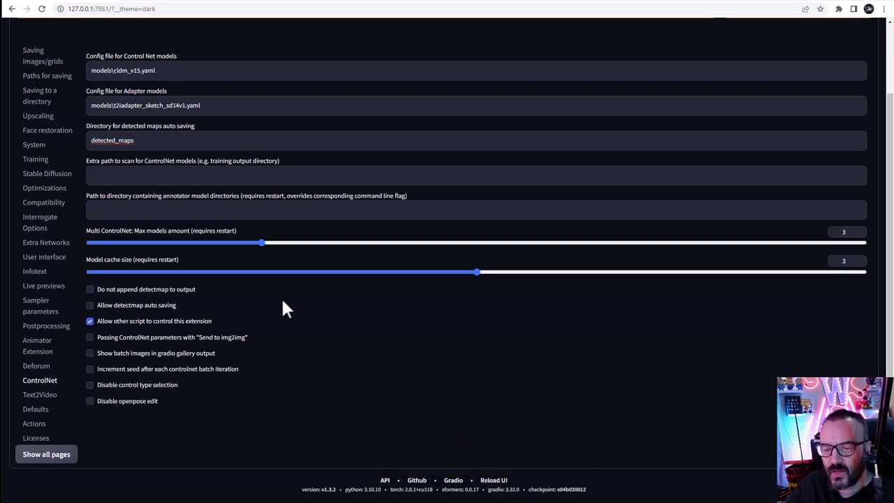
scroll(283, 307, up, 2)
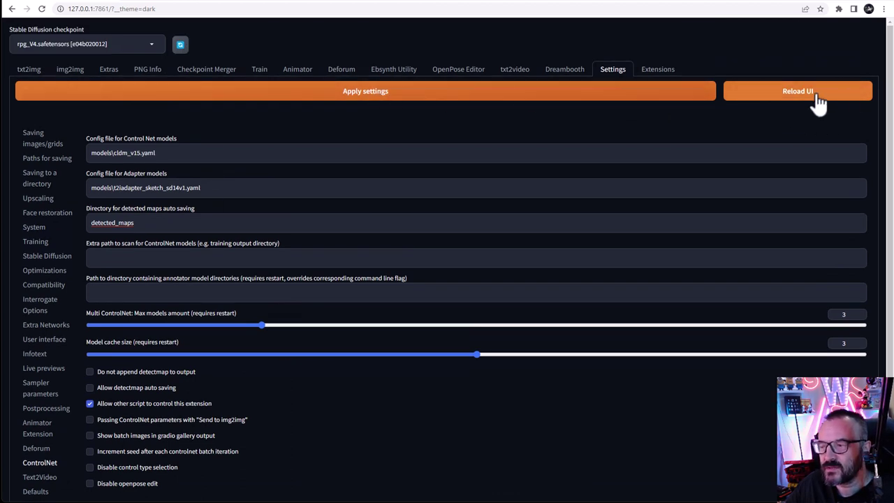
click(761, 92)
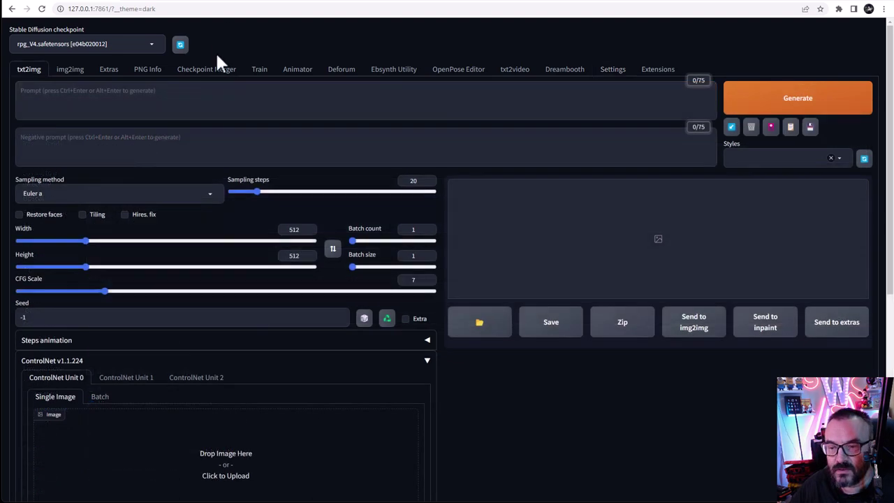
Step: Enter "dark forst" as the txt2img prompt
click(206, 93)
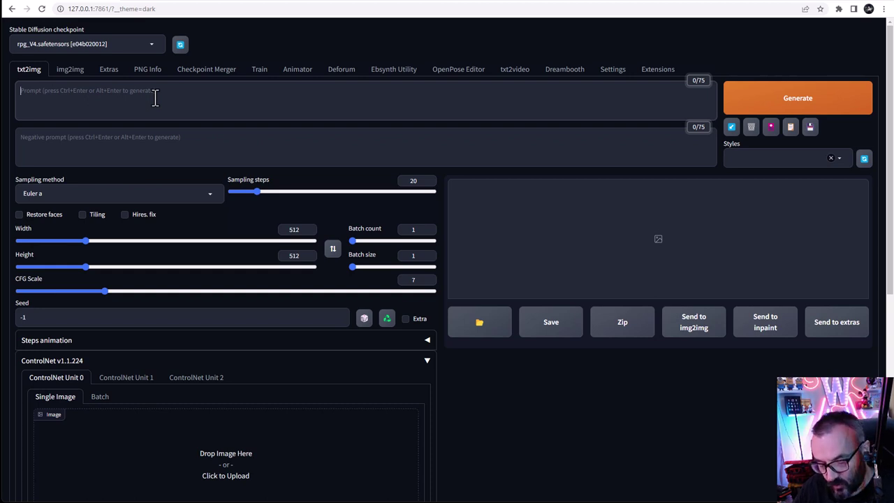
text(dark )
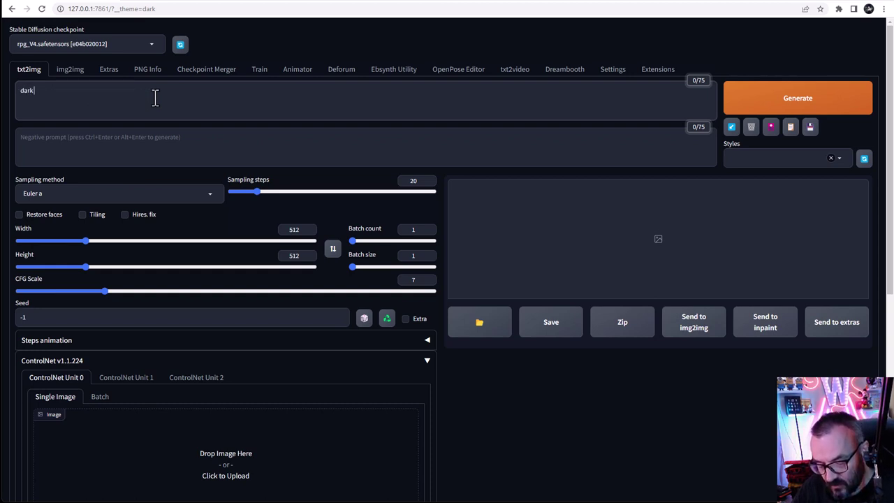
text(forst)
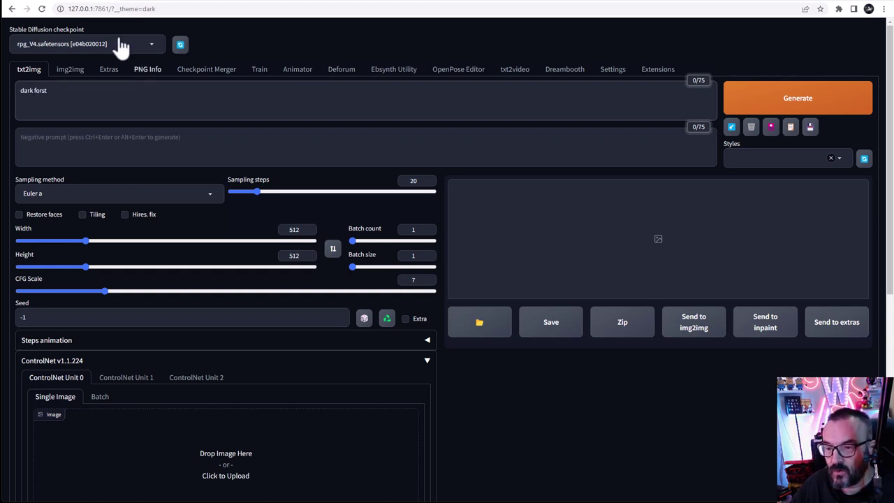
Step: Generate an image from the prompt "Old man in hood sitting on the chair, rembrandt lighting, epic, dark, majestical" and enlarge it in the gallery
click(781, 111)
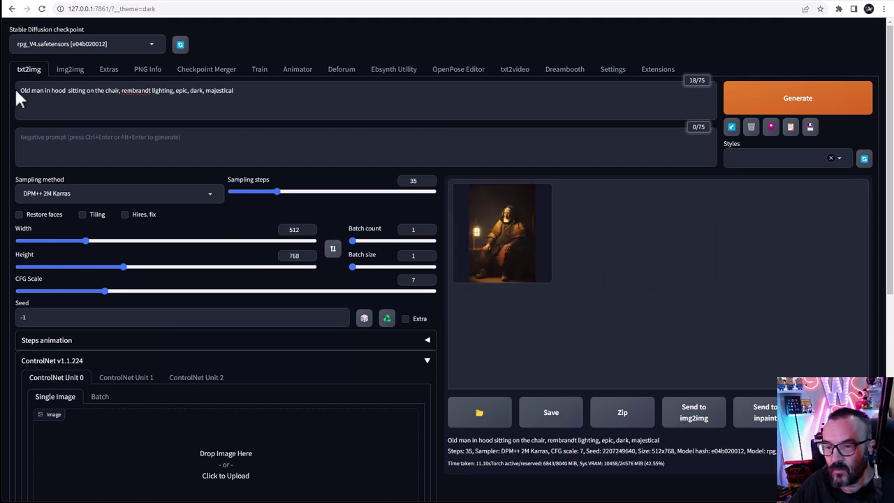
drag(17, 90, 250, 90)
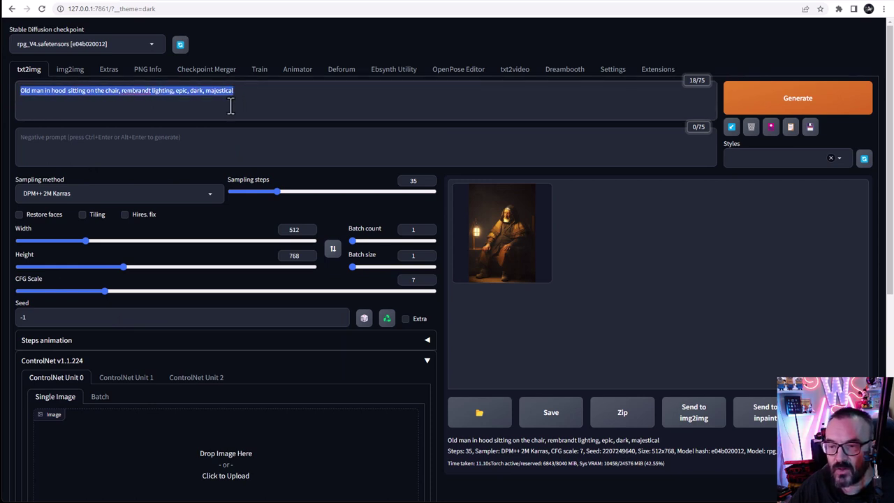
click(545, 254)
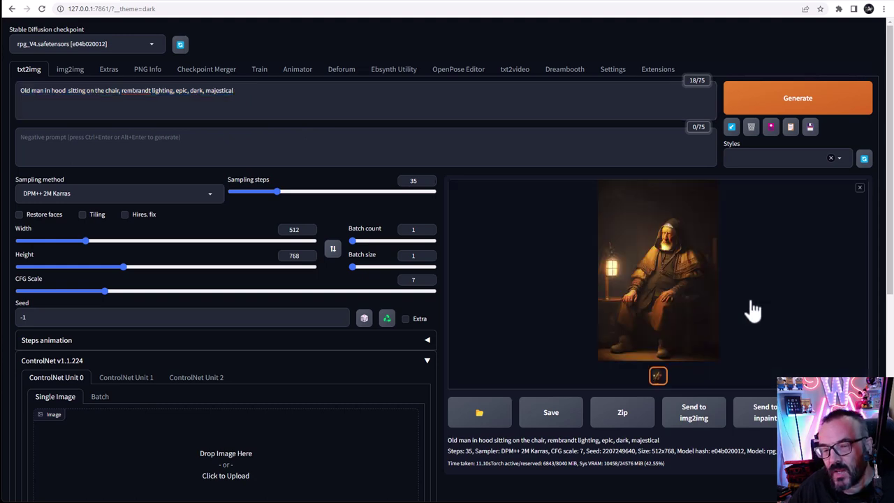
Step: Load the portrait of the seated man in a white shirt into ControlNet Unit 0 and select OpenPose with its preprocessor preview shown
scroll(698, 286, down, 2)
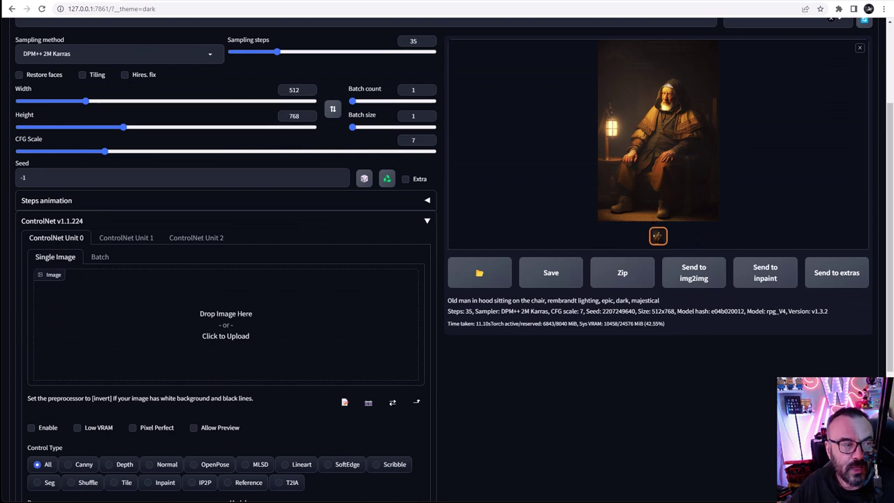
mouse_move(0, 238)
mouse_down()
mouse_move(161, 238)
mouse_move(200, 327)
mouse_up()
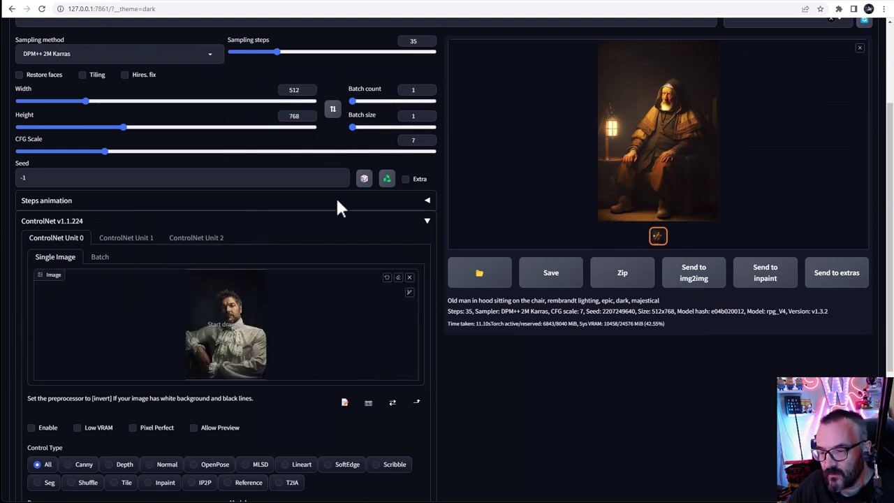
scroll(327, 220, down, 1)
scroll(138, 431, down, 2)
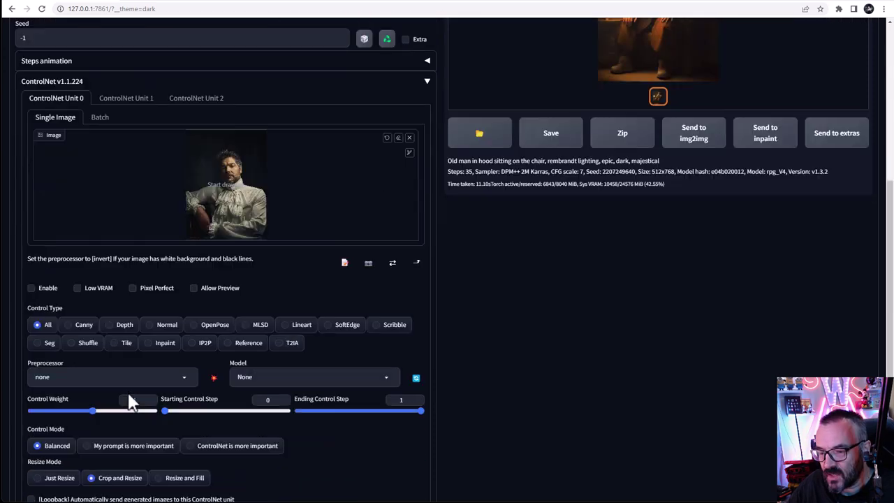
click(216, 327)
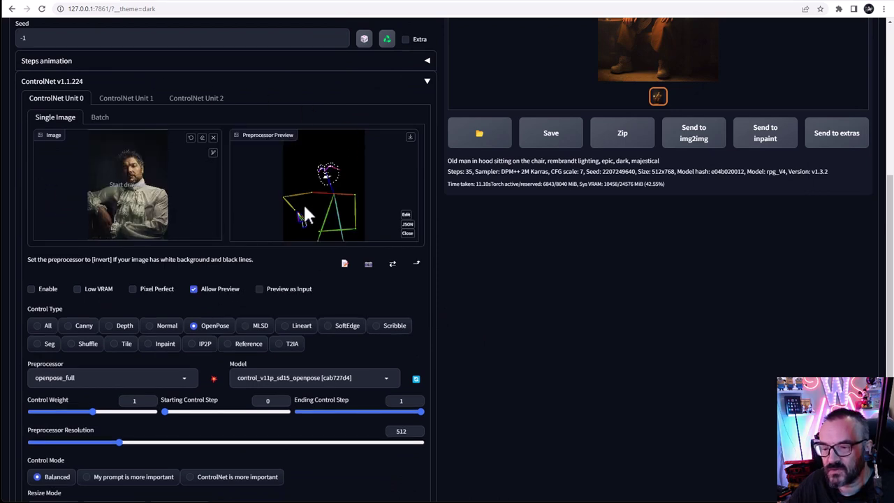
Step: Enable ControlNet Unit 0 and generate the old man image using the OpenPose reference
scroll(307, 202, up, 3)
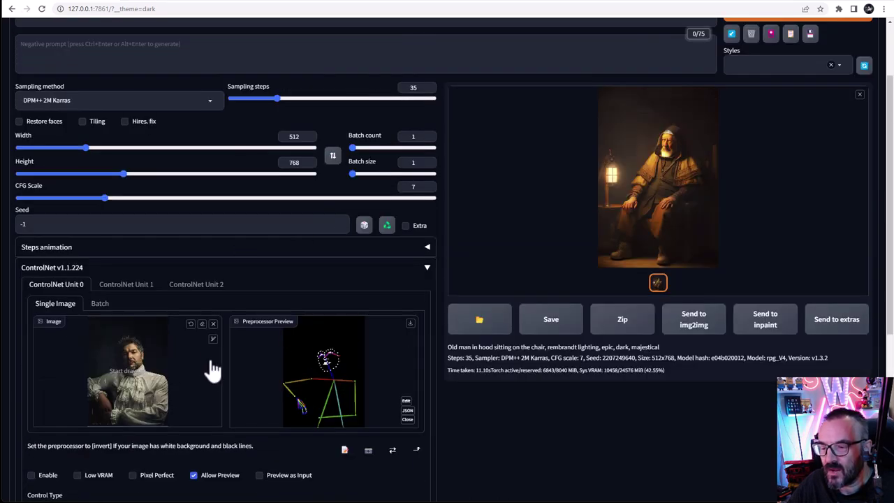
scroll(213, 370, down, 1)
click(31, 429)
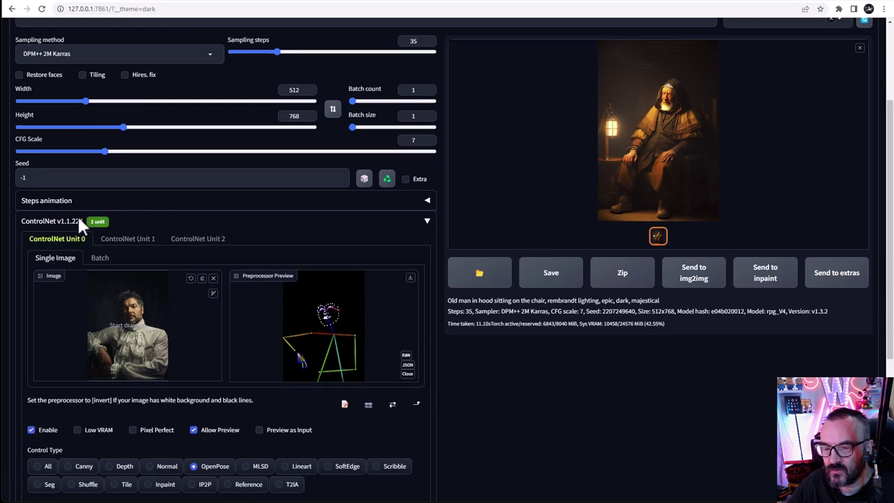
scroll(398, 283, up, 2)
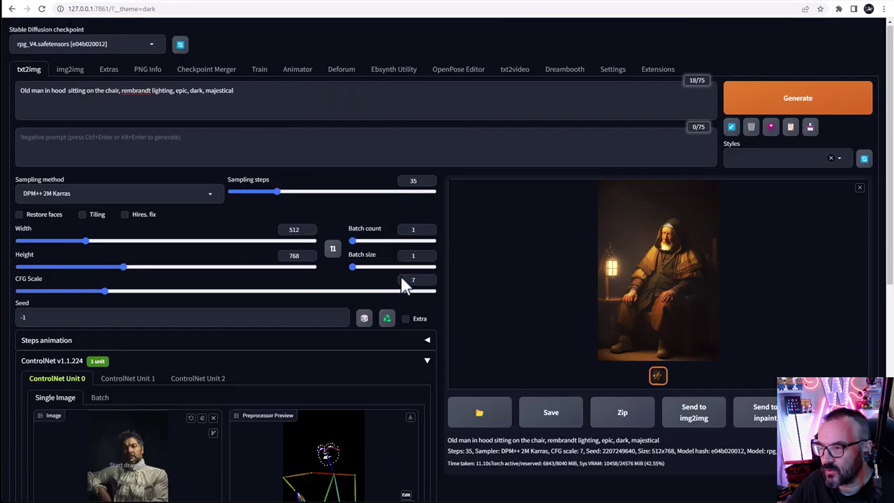
click(804, 104)
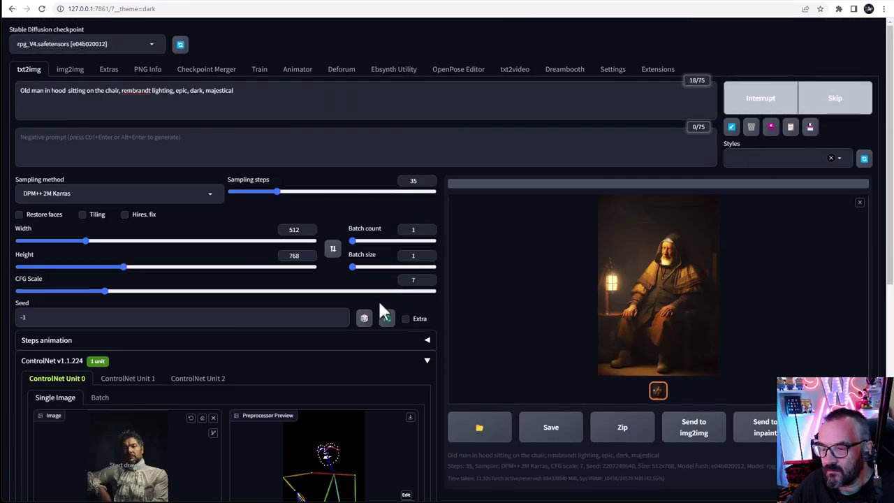
scroll(379, 307, down, 1)
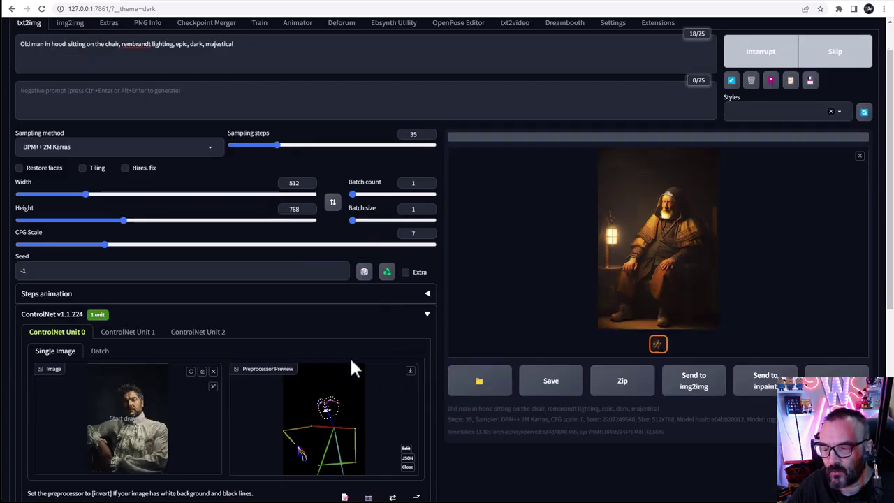
scroll(314, 342, down, 1)
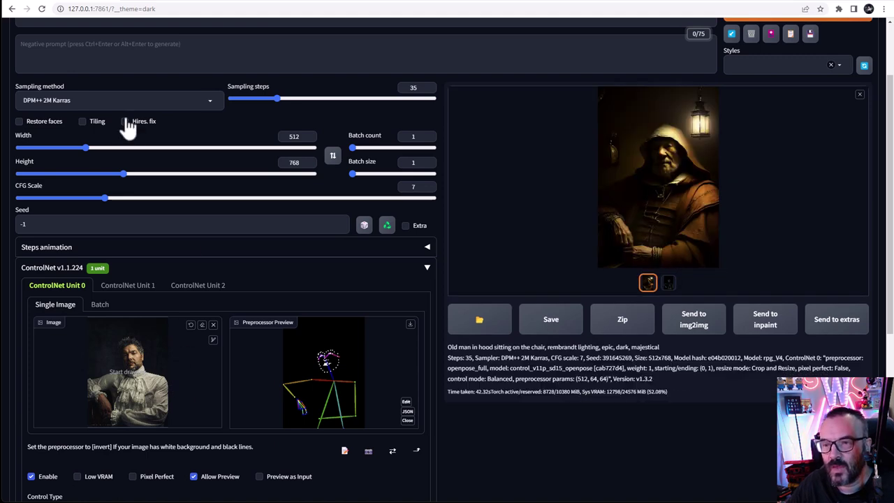
Step: View the OpenPose-guided image full size and compare it with the reference portrait and pose preview
click(642, 205)
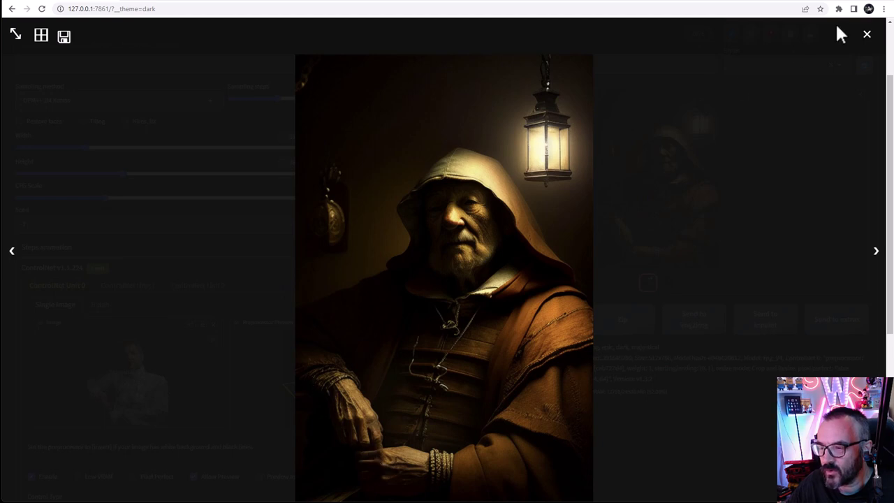
click(867, 36)
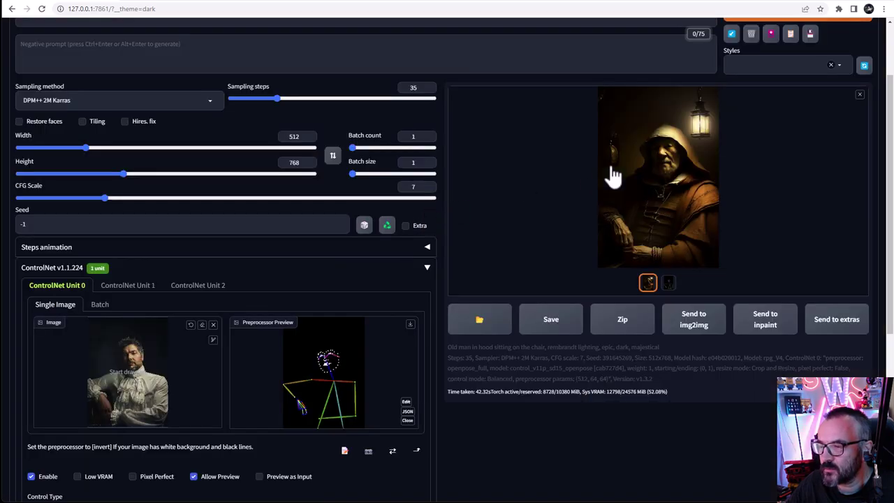
scroll(181, 356, down, 1)
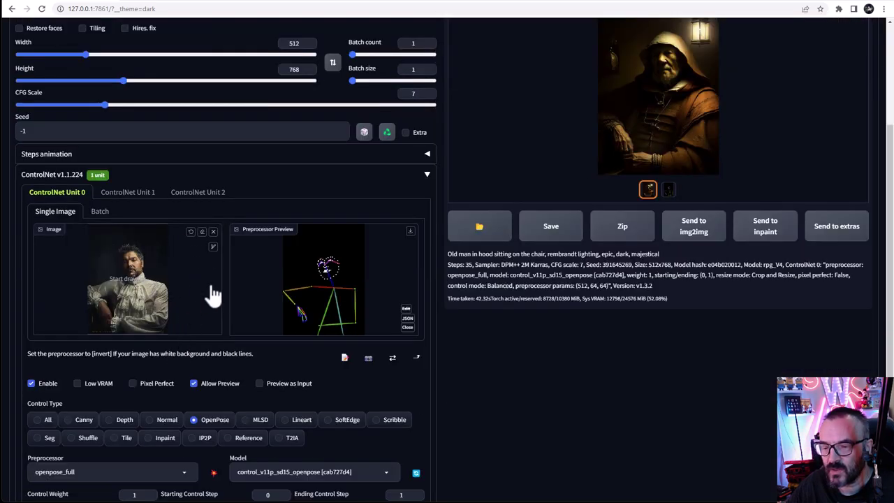
scroll(203, 299, up, 1)
scroll(321, 314, down, 1)
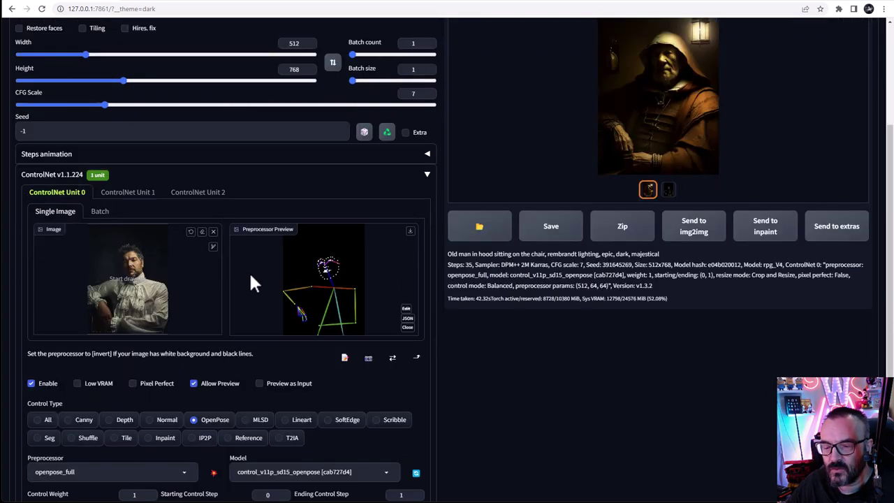
Step: Set the control type to Canny, regenerate the image and inspect the result full size against the edge preview
scroll(253, 283, down, 1)
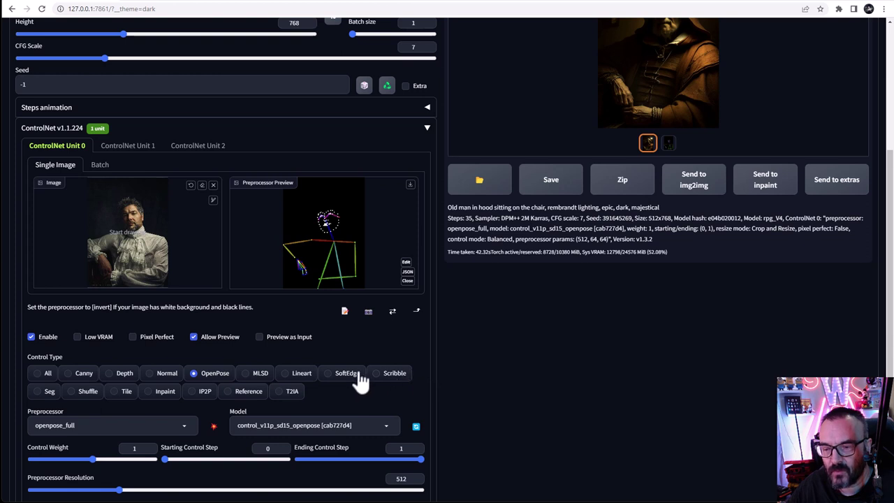
click(84, 377)
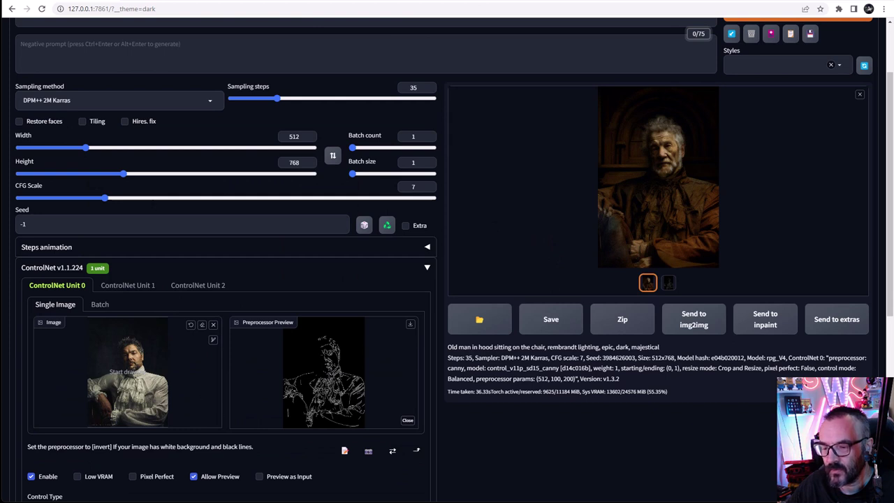
click(620, 201)
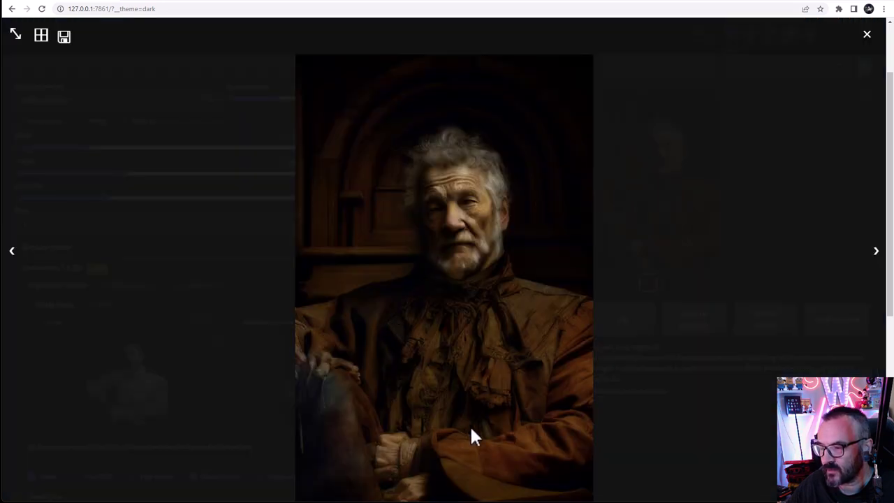
click(867, 34)
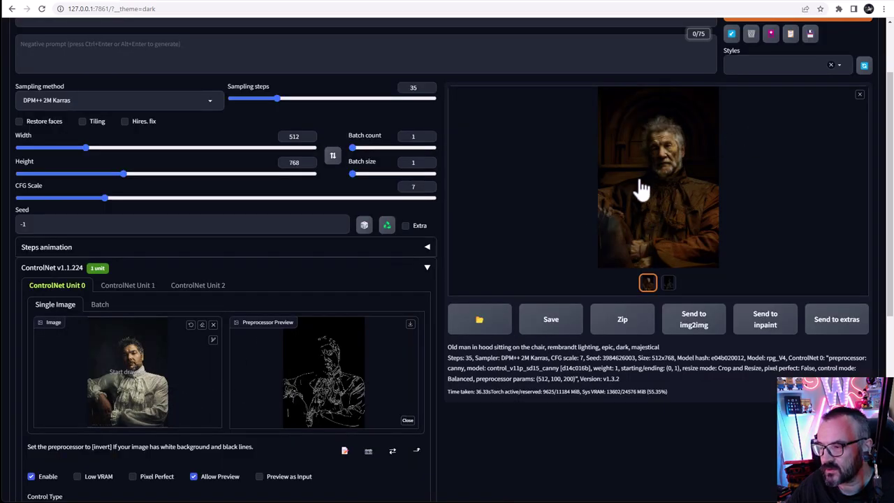
scroll(384, 290, down, 1)
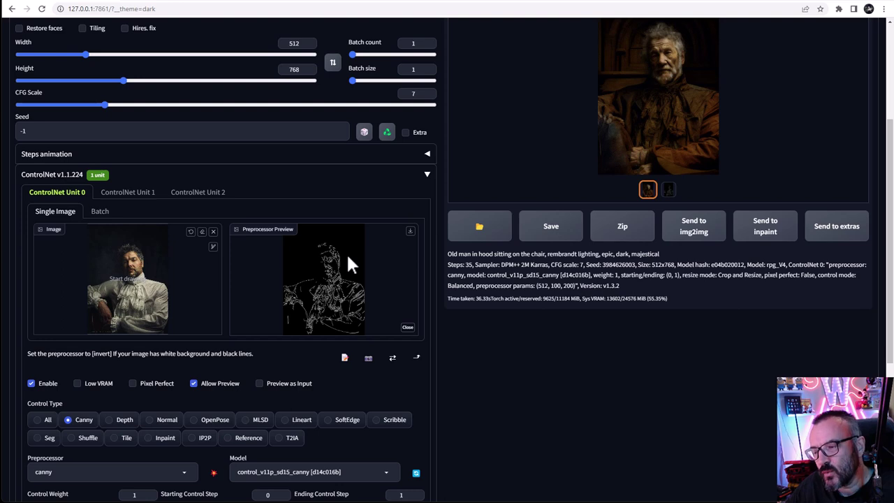
Step: Set the ControlNet Unit 0 control type to T2IA and examine the list of available T2I adapter models
scroll(312, 211, down, 1)
click(288, 391)
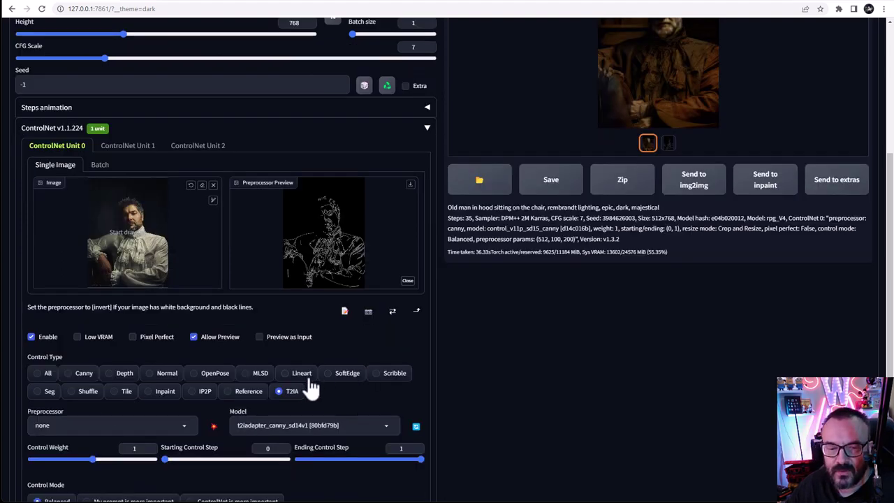
scroll(411, 370, down, 1)
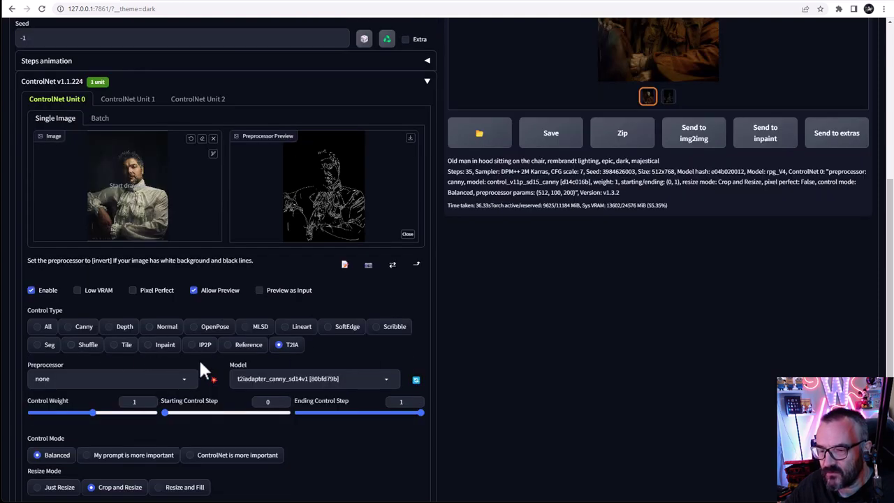
click(375, 379)
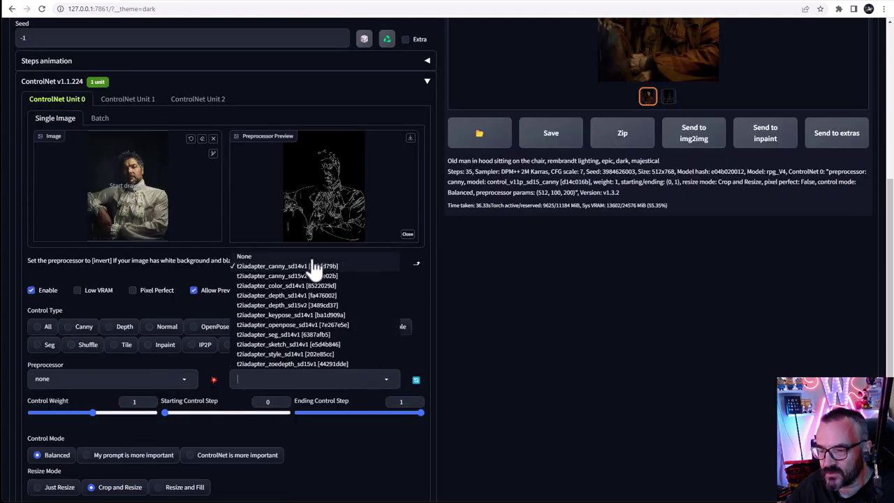
click(417, 292)
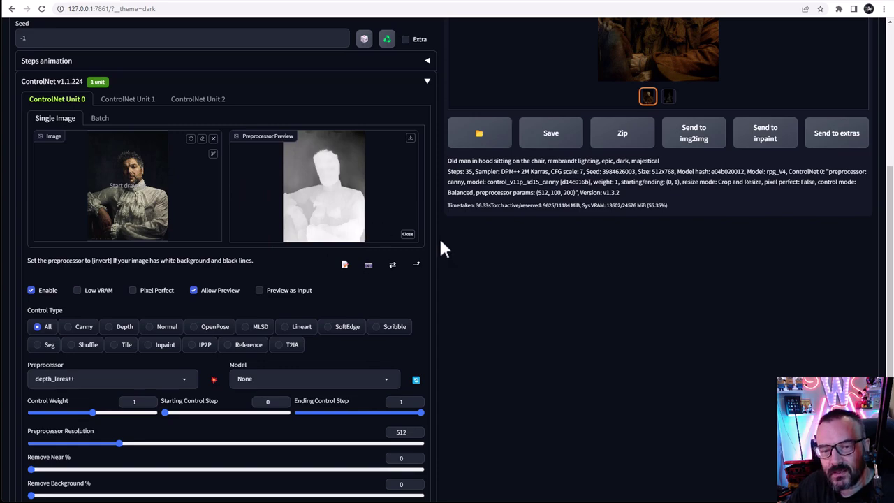
Step: Choose the control_v11f1p_sd15_depth model to match the depth_leres++ preprocessor in ControlNet Unit 0
scroll(439, 241, up, 3)
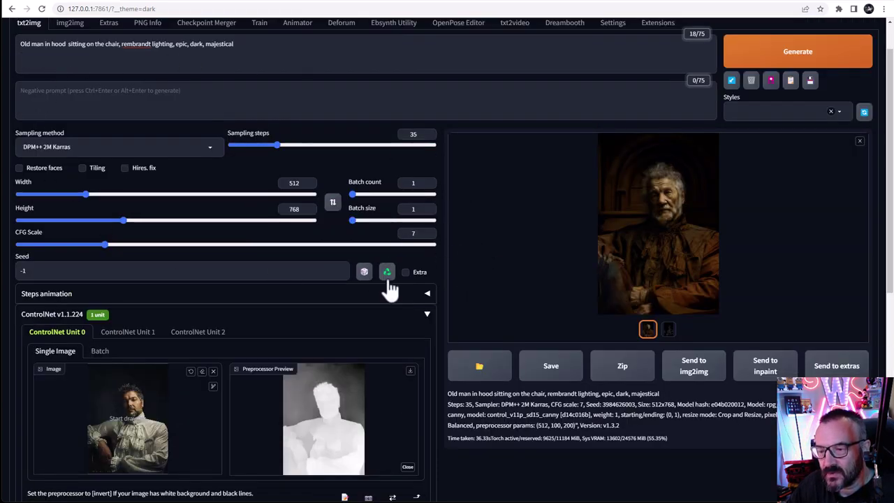
scroll(389, 289, down, 3)
scroll(329, 349, down, 1)
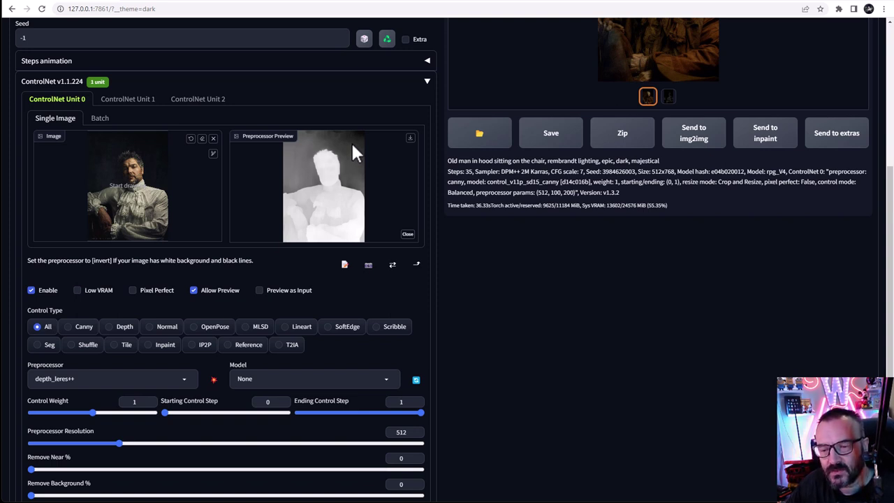
scroll(498, 124, up, 3)
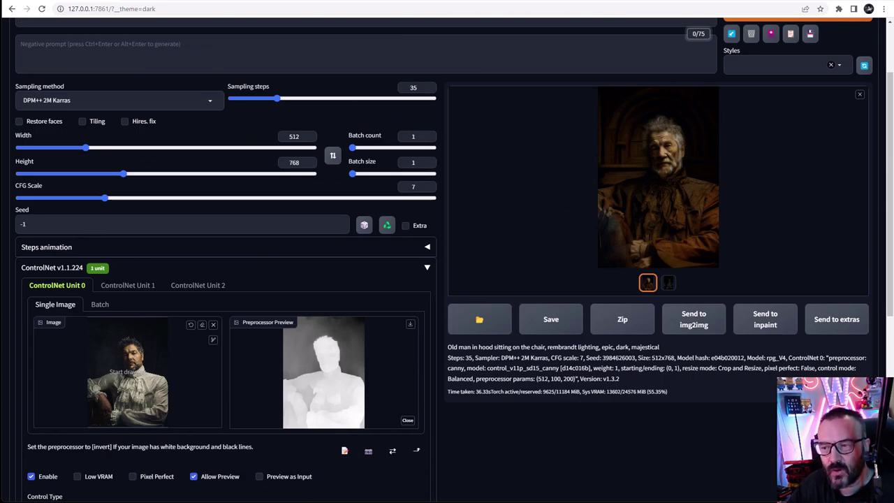
scroll(403, 48, down, 3)
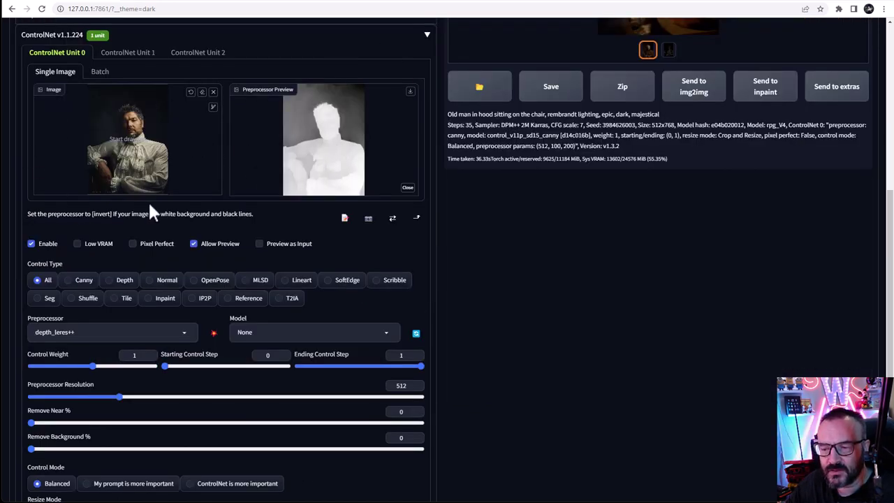
click(387, 333)
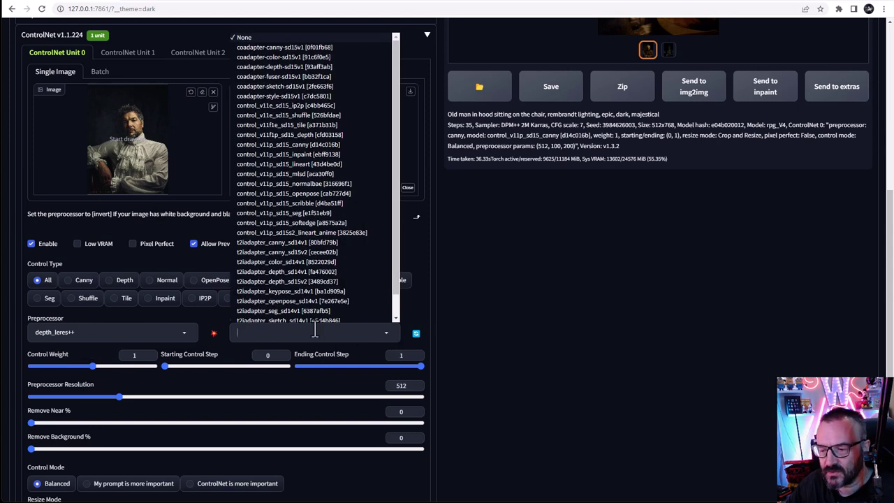
click(320, 134)
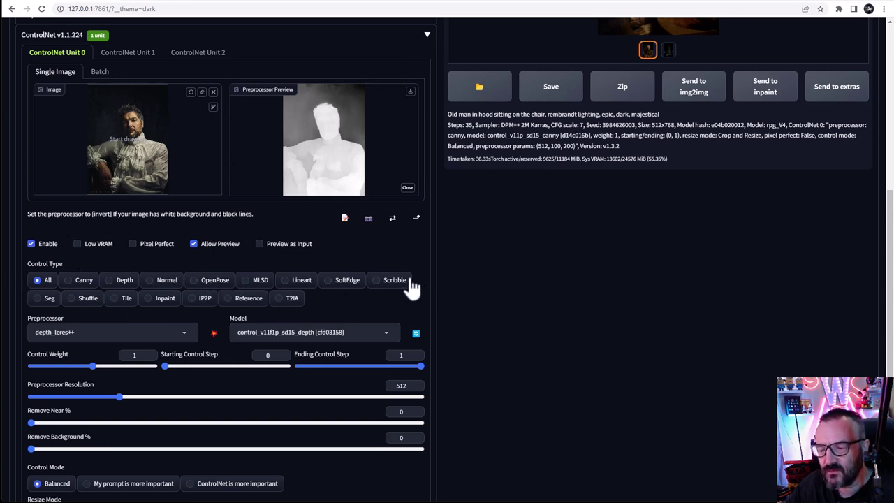
Step: Set the control type to Depth and choose depth_leres++ as its preprocessor
click(120, 281)
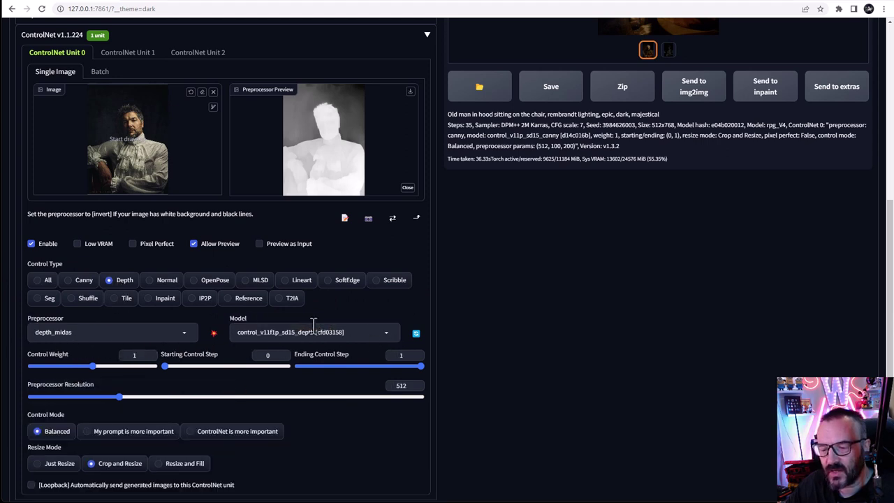
scroll(348, 332, down, 1)
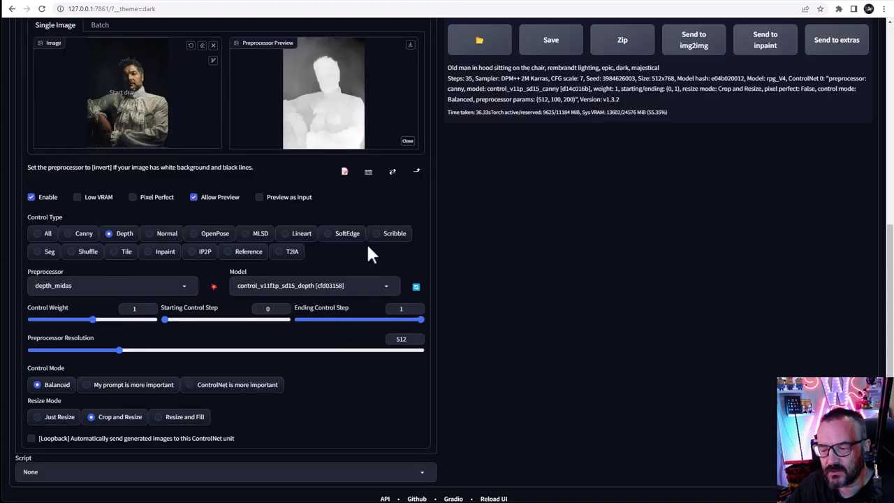
click(183, 288)
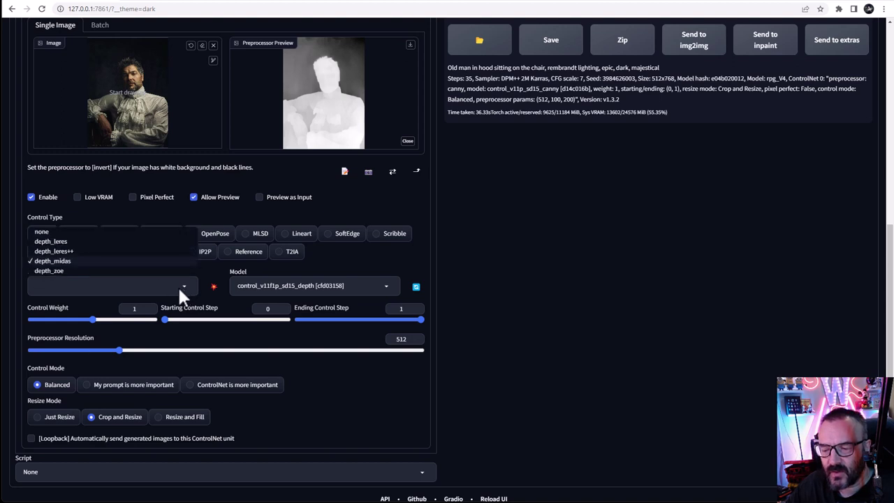
click(49, 251)
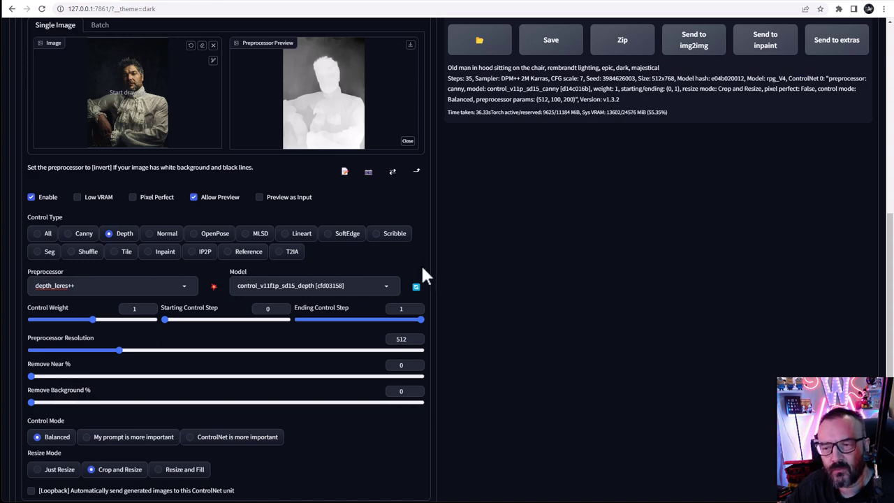
Step: Refresh the ControlNet model list and return to the txt2img prompt area
click(416, 286)
scroll(418, 277, up, 3)
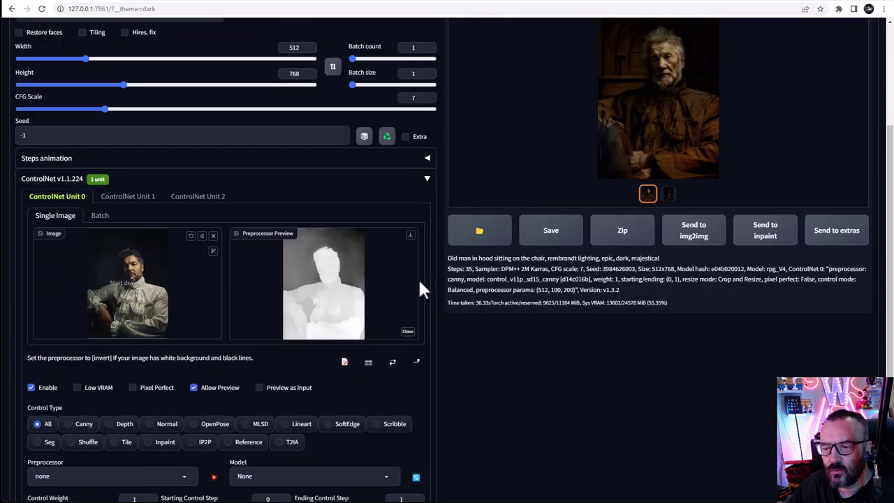
scroll(418, 277, up, 2)
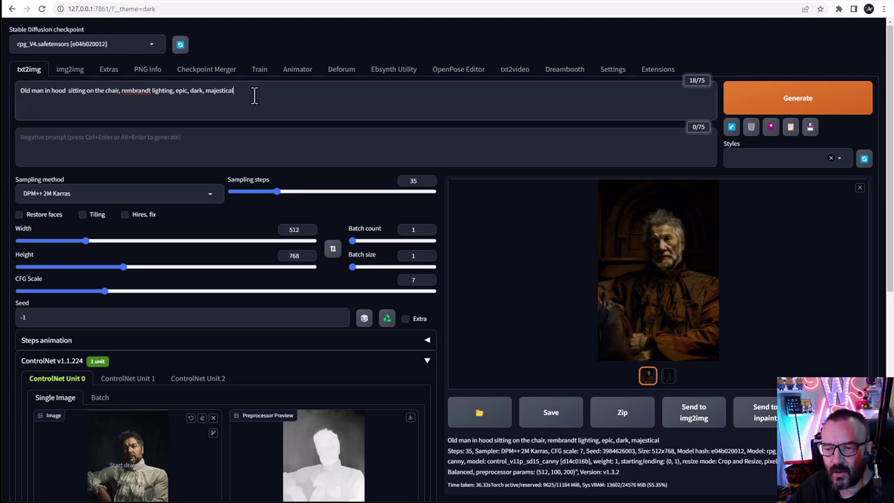
Step: Review the txt2img settings from the prompts, checkpoint, sampling, image size and seed down to the ControlNet Unit 0 options
click(220, 148)
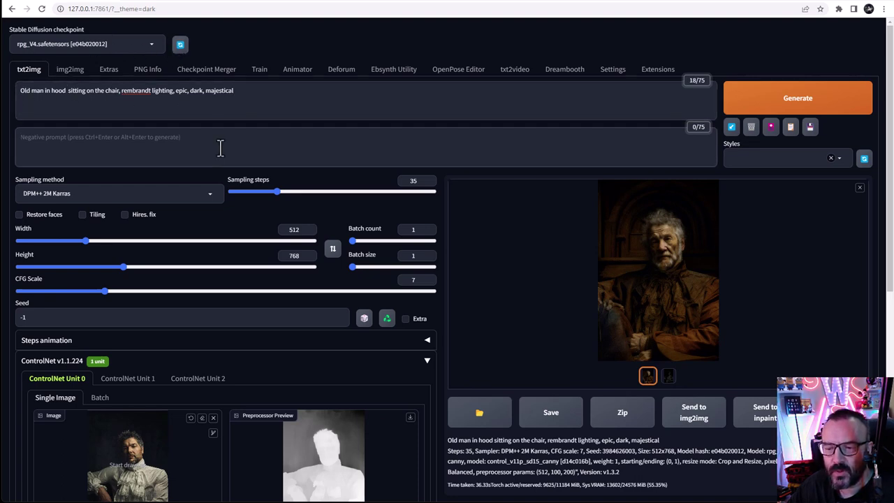
scroll(225, 128, down, 2)
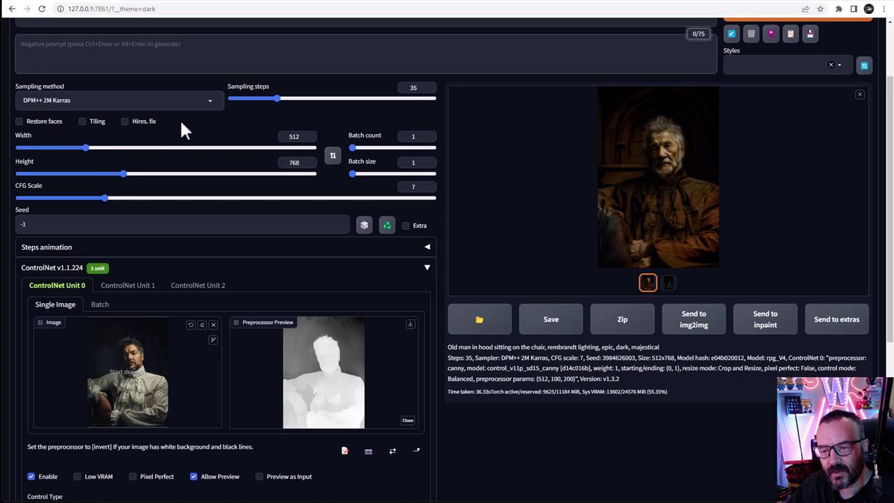
click(38, 137)
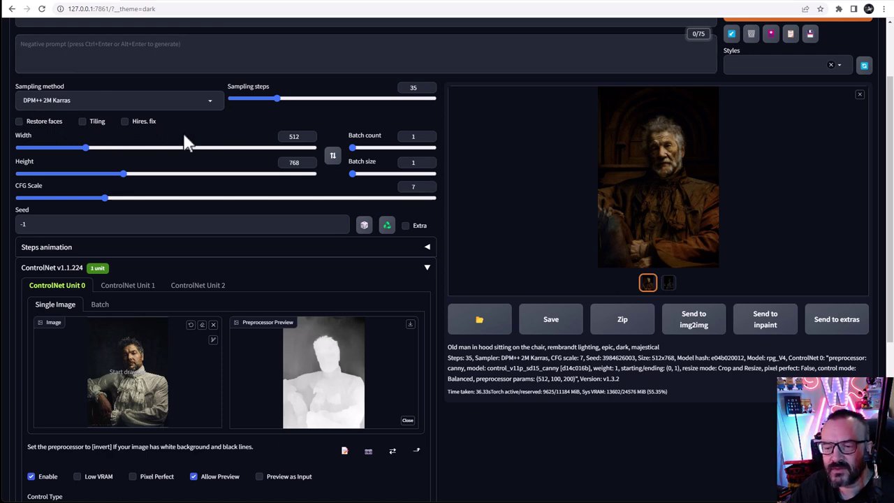
scroll(183, 139, up, 2)
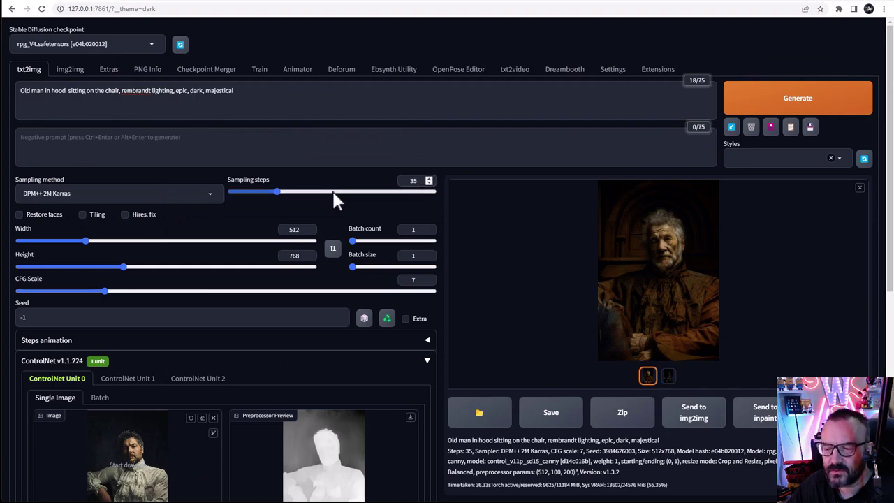
scroll(349, 199, down, 2)
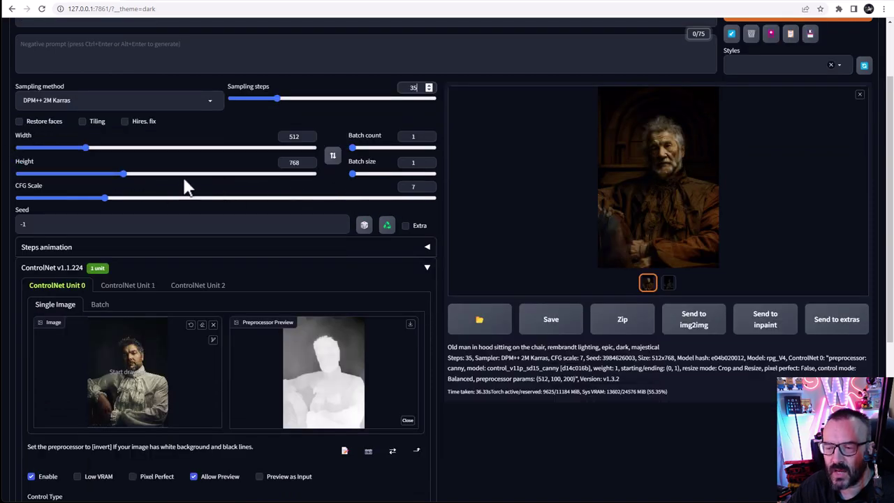
scroll(184, 187, up, 2)
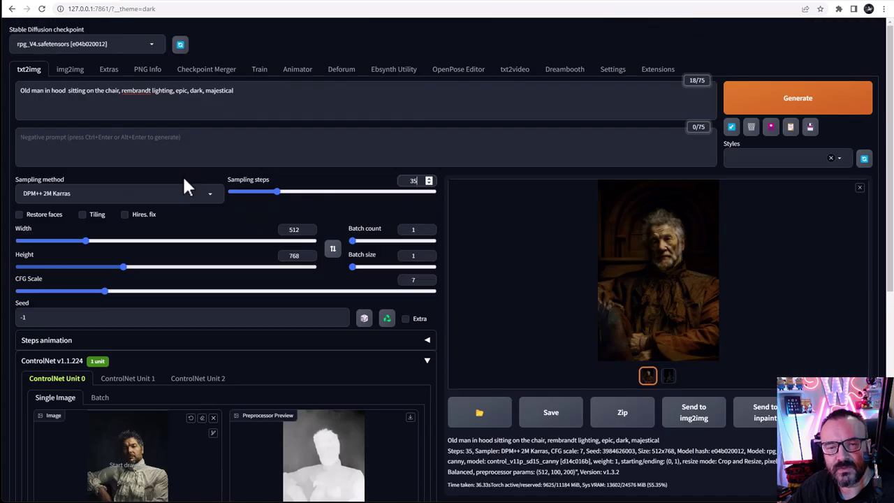
scroll(217, 230, down, 2)
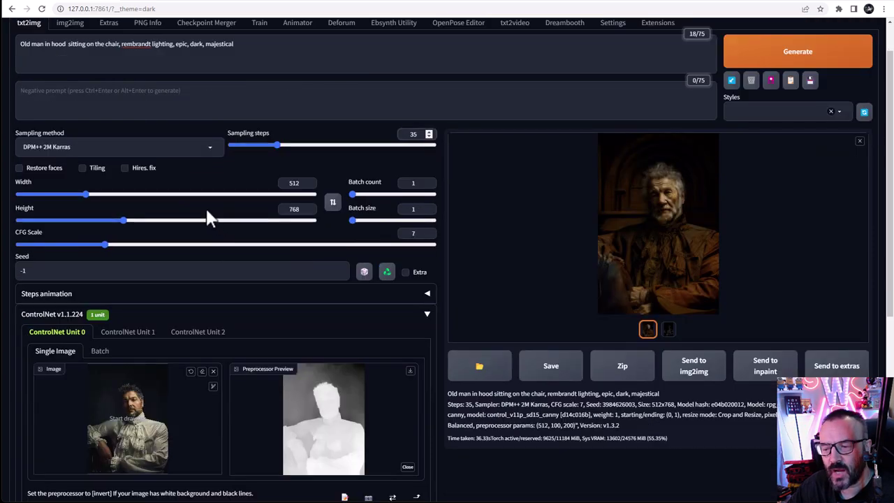
scroll(137, 154, up, 2)
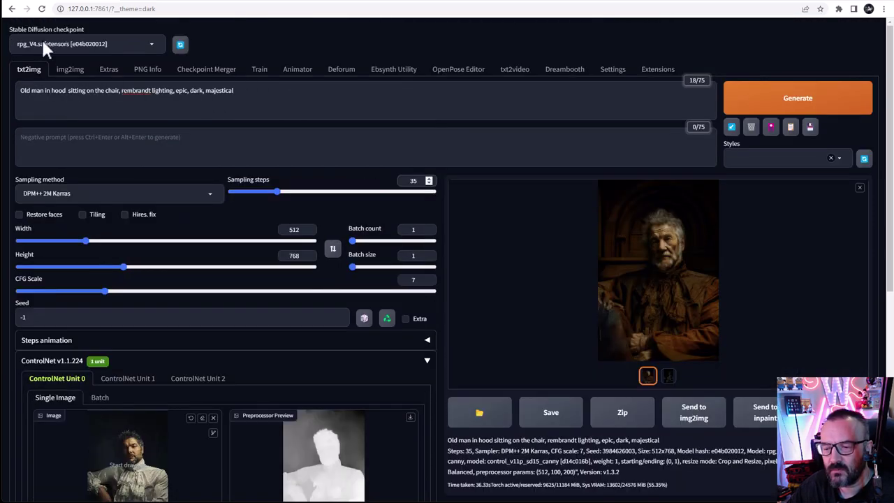
scroll(194, 206, down, 2)
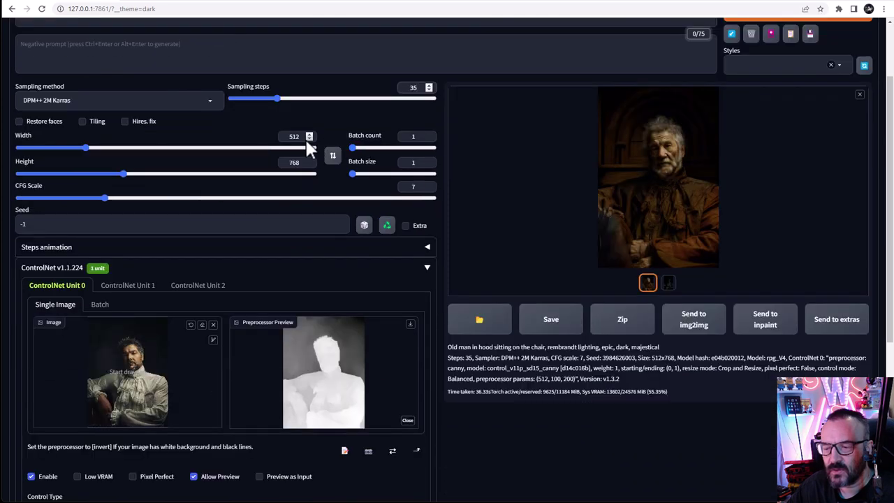
scroll(229, 160, down, 1)
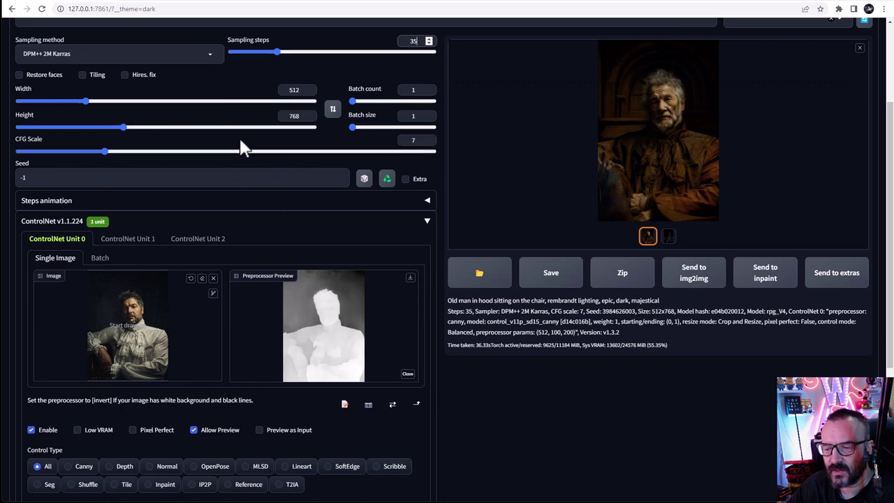
scroll(250, 147, down, 2)
scroll(133, 93, up, 1)
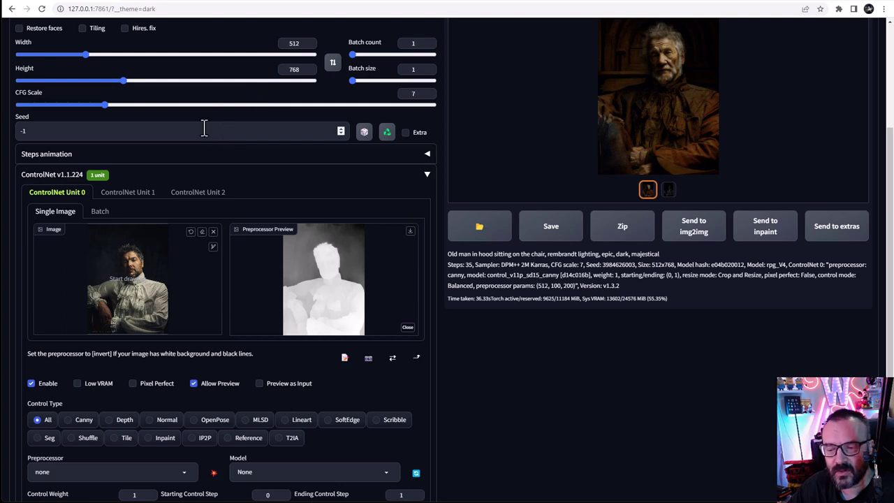
scroll(203, 128, down, 1)
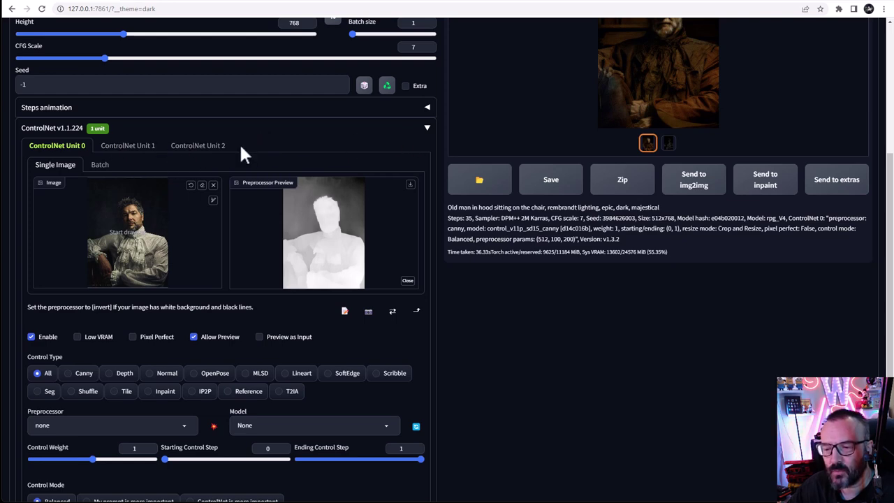
scroll(243, 144, down, 1)
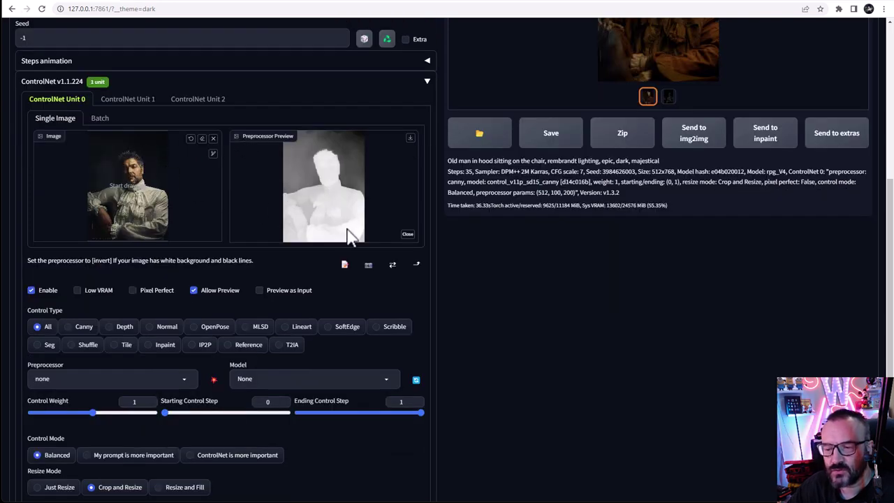
Step: Check the batch input directory option of ControlNet Unit 0, and return to the single image view
click(102, 124)
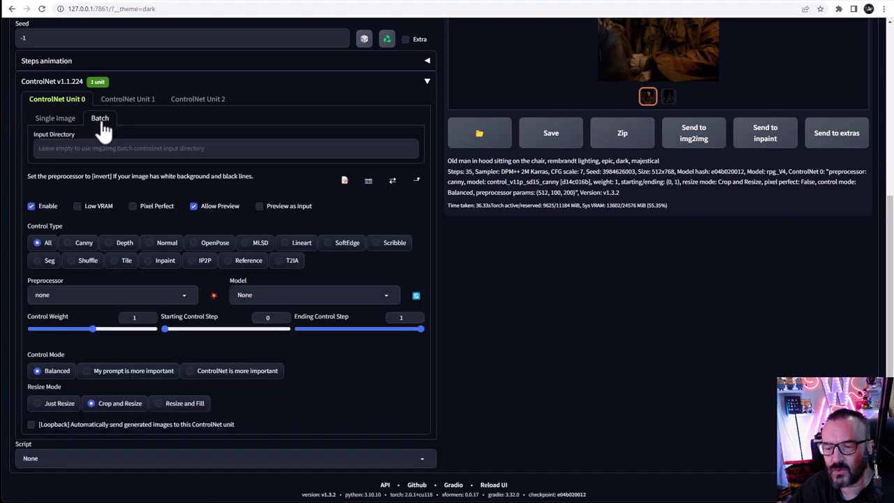
click(57, 123)
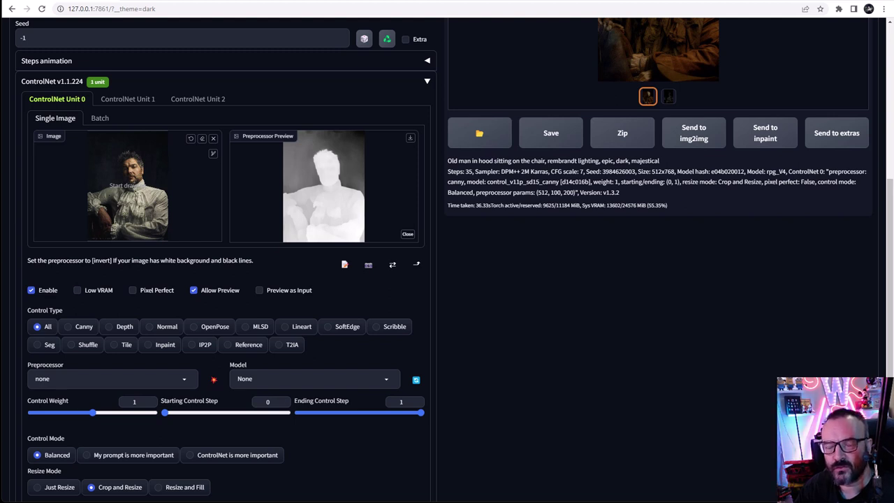
scroll(75, 155, down, 1)
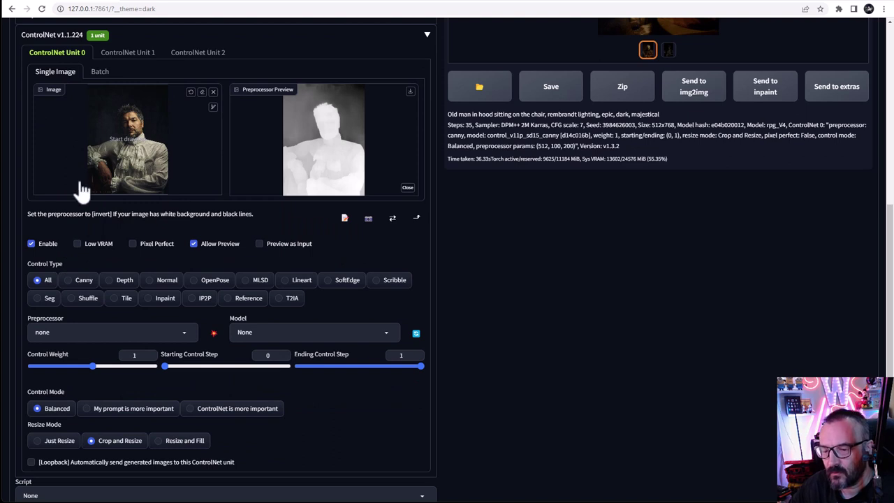
Step: Disable ControlNet Unit 0, enable it again, and return to the generation settings
click(31, 243)
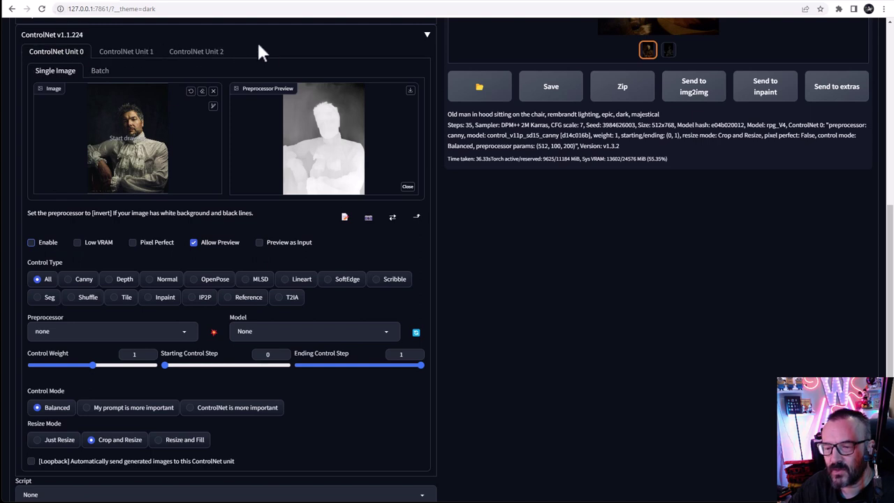
click(31, 242)
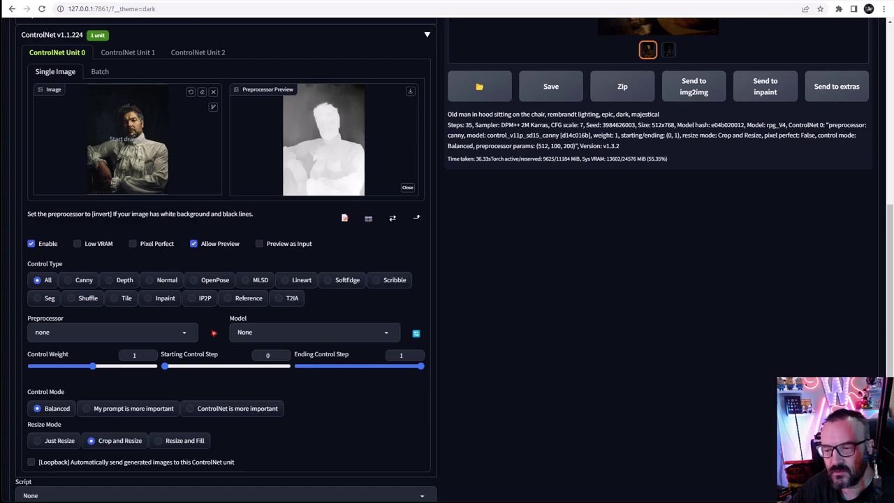
scroll(183, 183, up, 5)
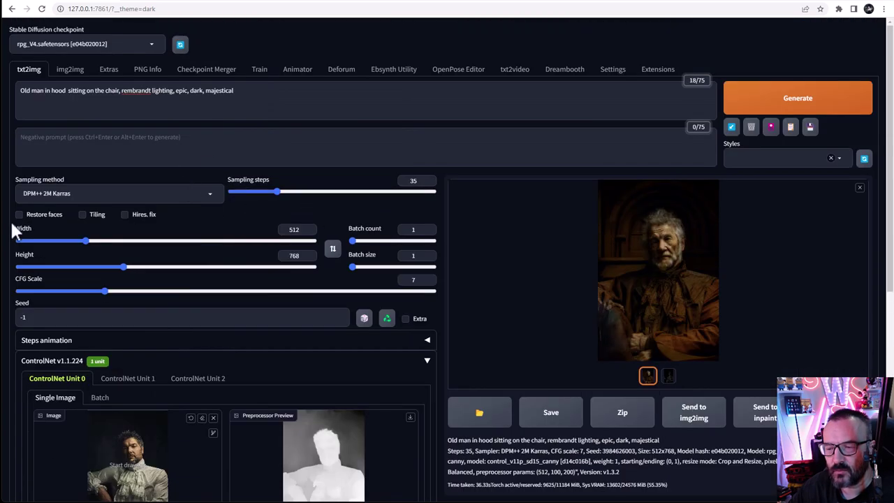
Step: Turn on Pixel Perfect for ControlNet Unit 0
scroll(176, 269, down, 5)
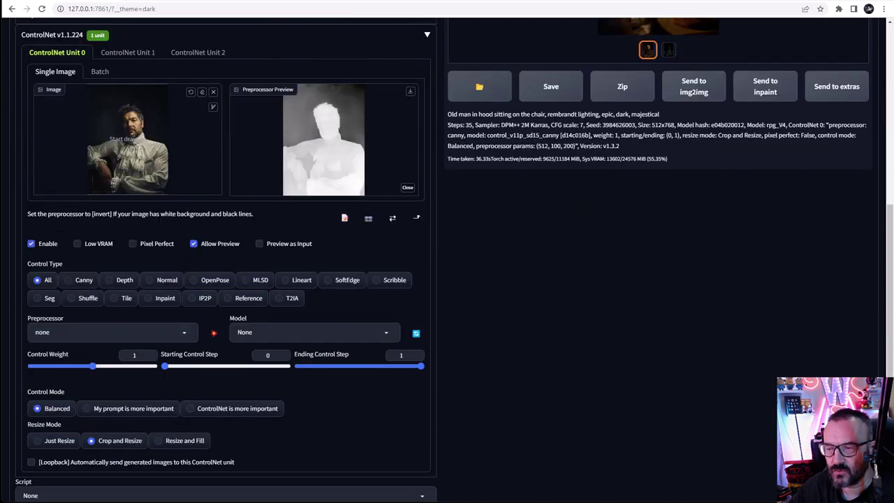
scroll(132, 217, up, 5)
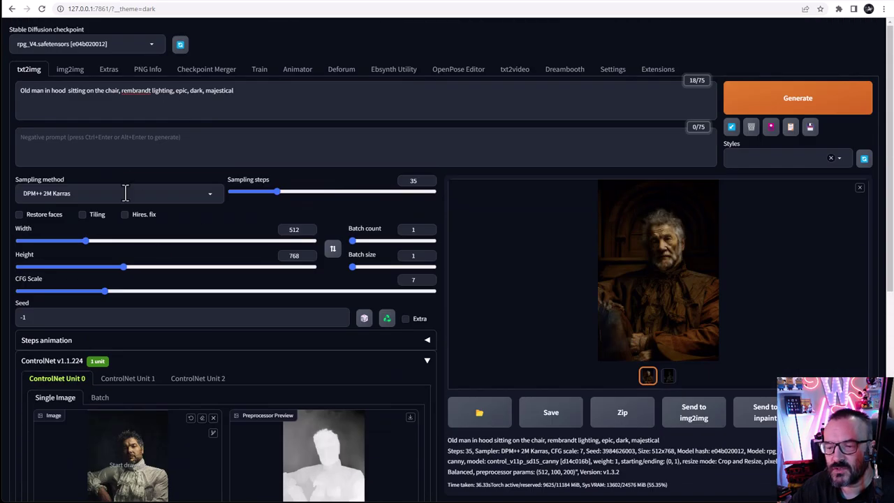
scroll(124, 192, down, 4)
scroll(173, 215, down, 2)
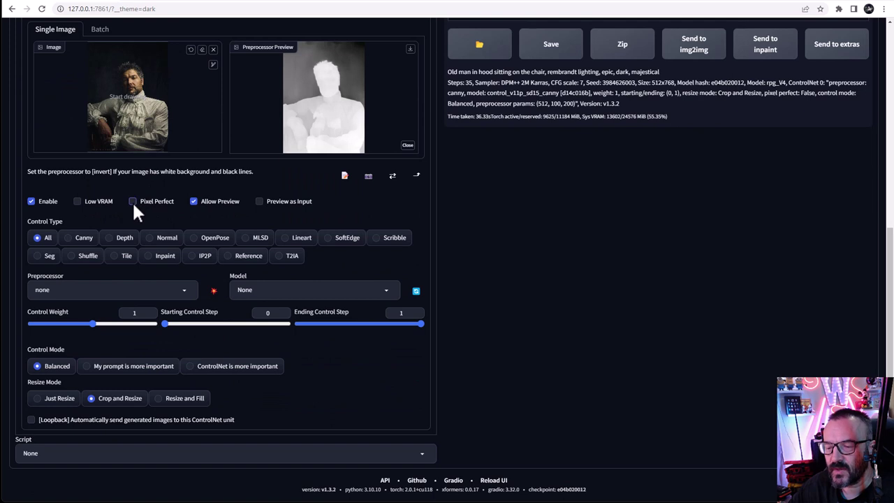
click(133, 201)
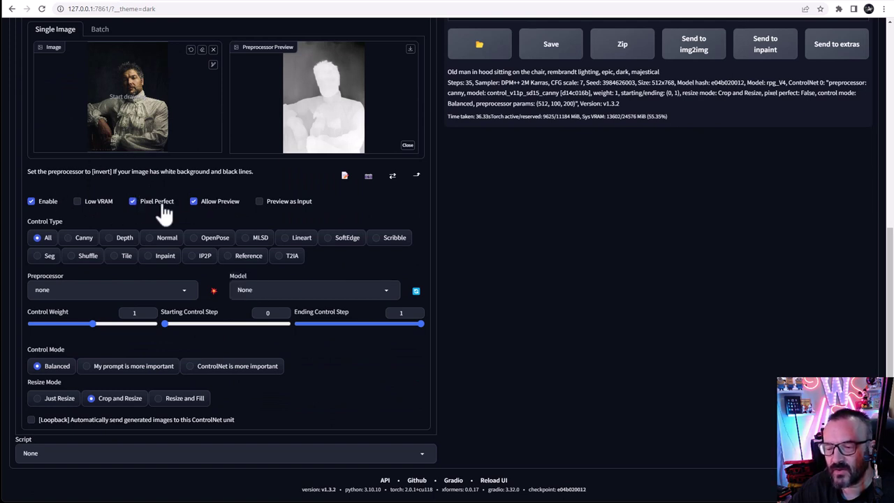
scroll(230, 405, up, 3)
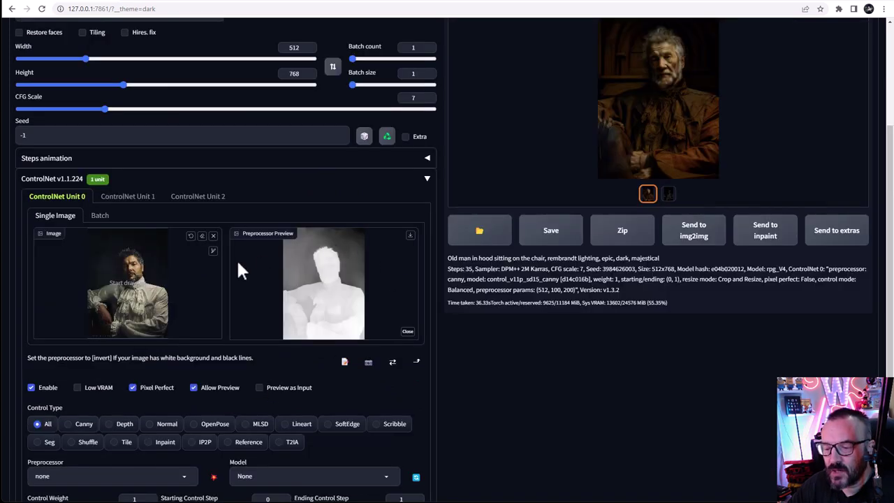
Step: Look through the full list of preprocessors offered for the All control type, leaving the preprocessor at none
scroll(179, 328, down, 2)
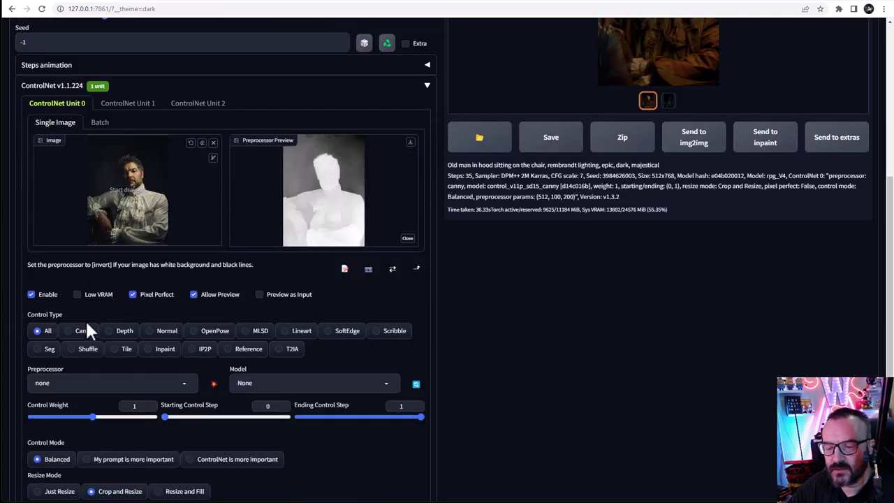
scroll(210, 325, down, 1)
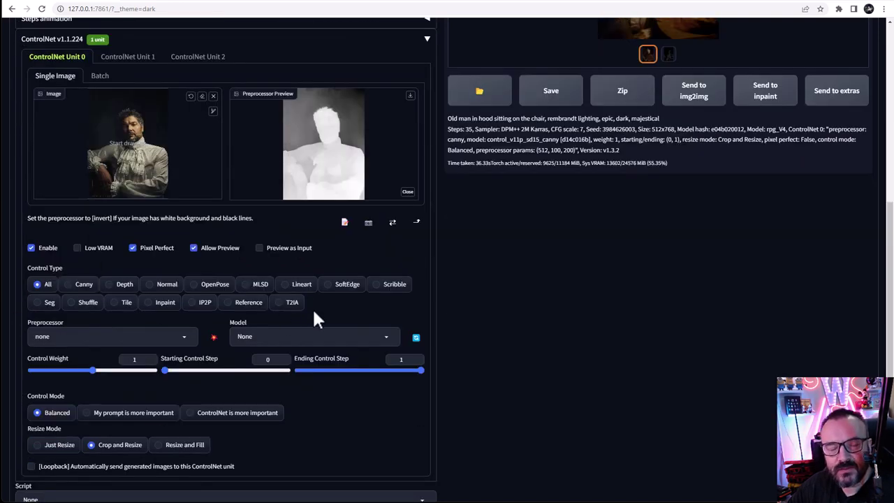
click(184, 338)
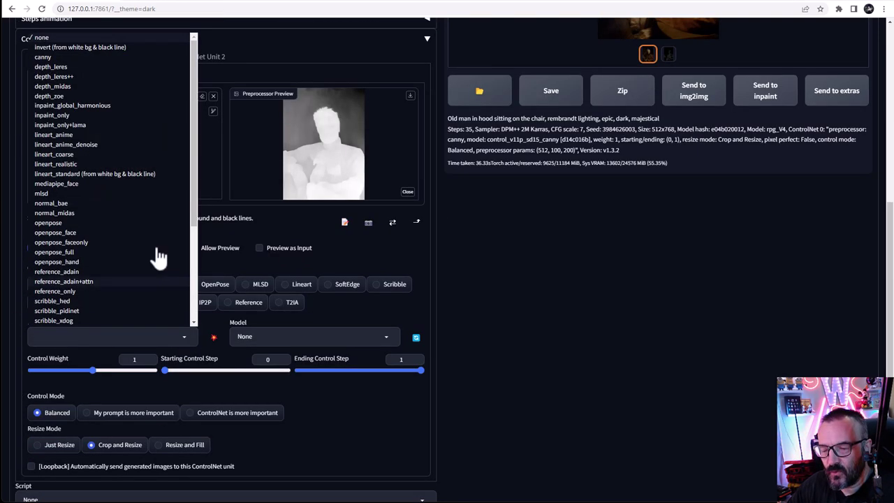
scroll(160, 175, down, 4)
scroll(152, 220, up, 3)
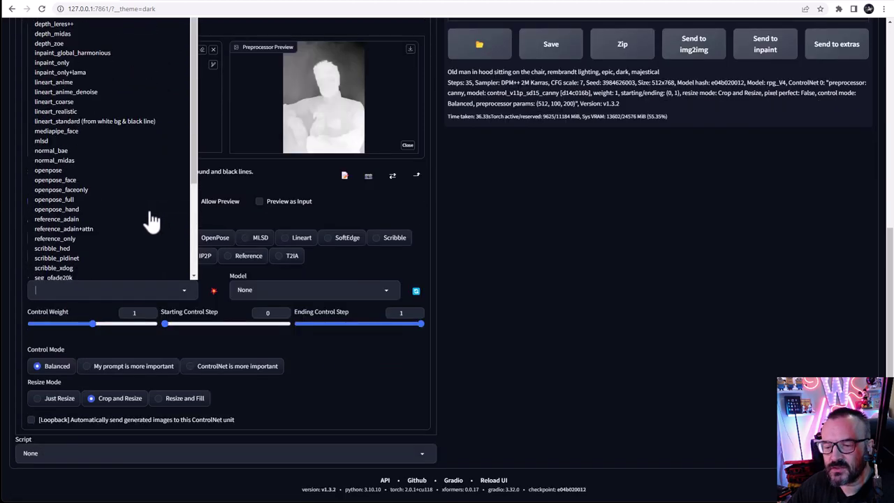
scroll(465, 280, up, 1)
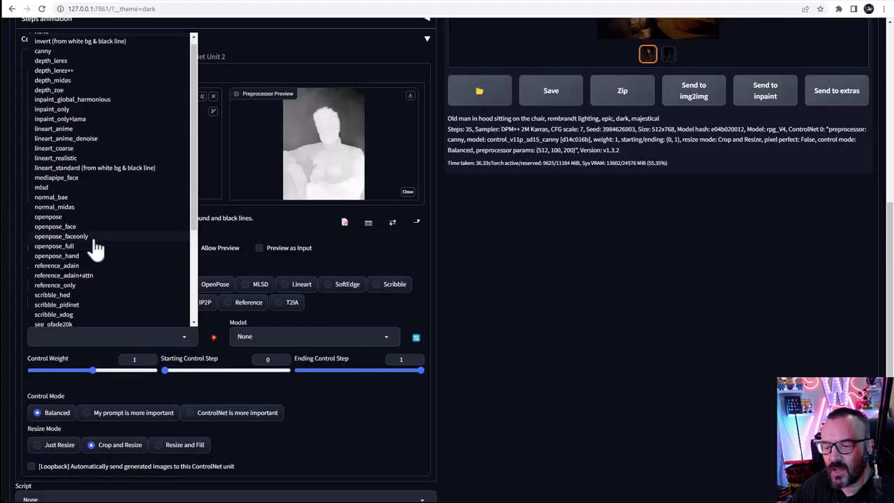
click(463, 289)
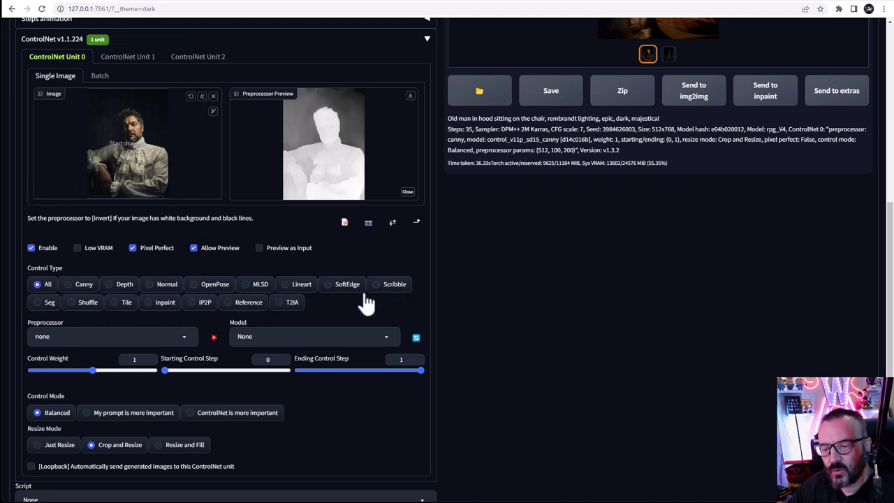
Step: Switch the control type to OpenPose and look through its available preprocessors, keeping openpose_full
click(208, 292)
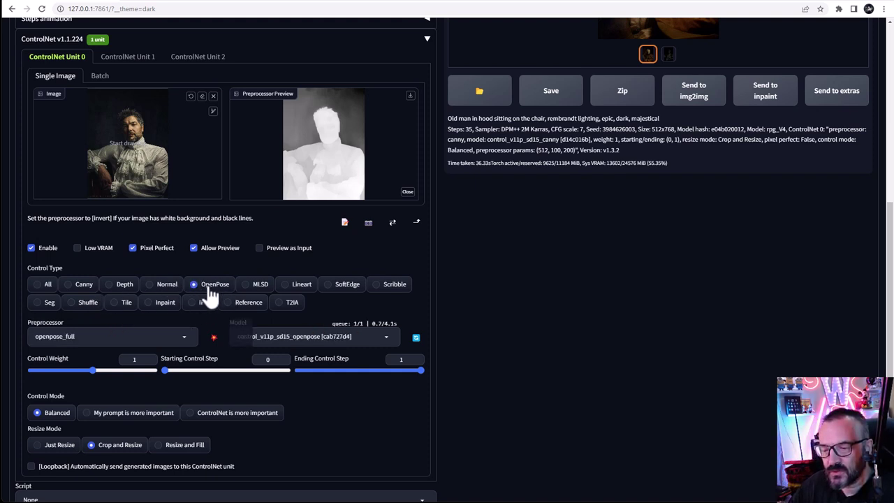
click(187, 338)
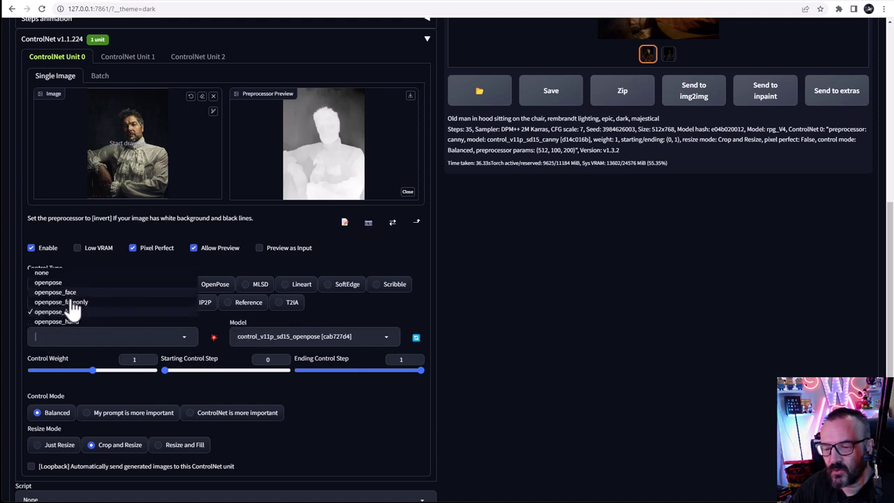
click(394, 320)
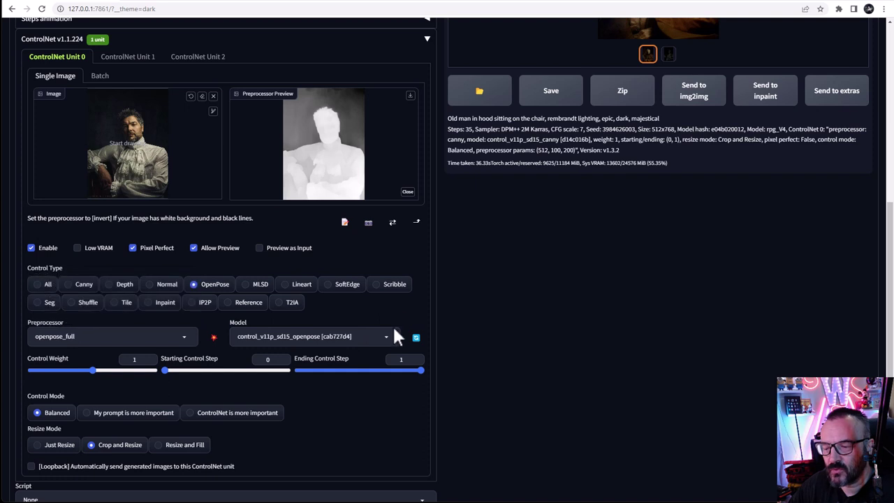
Step: Choose the control_v11p_sd15_openpose model for OpenPose and refresh the model list
click(386, 330)
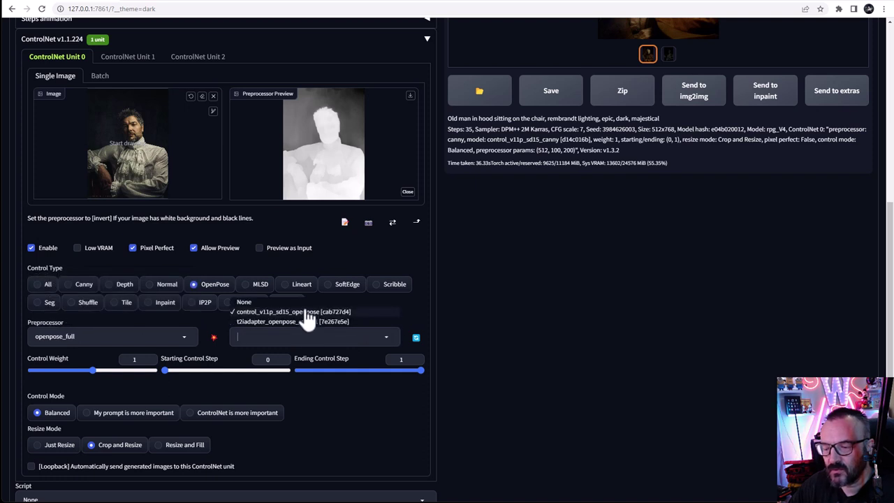
click(306, 313)
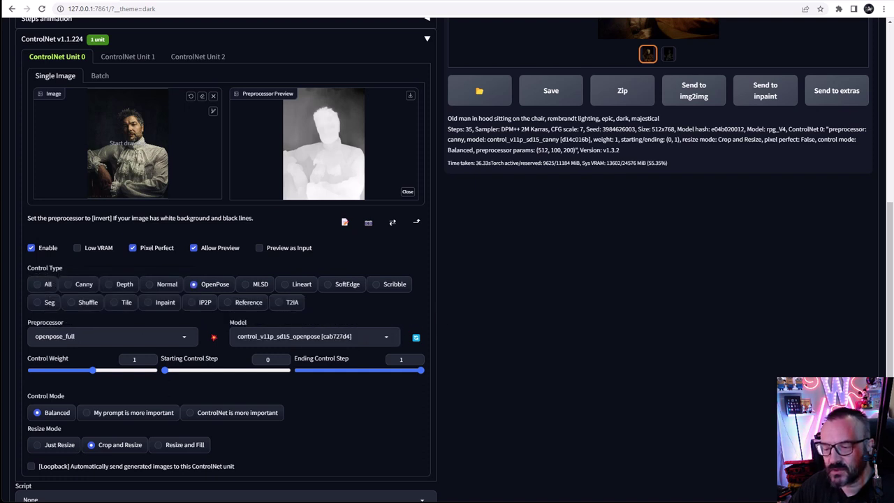
click(416, 340)
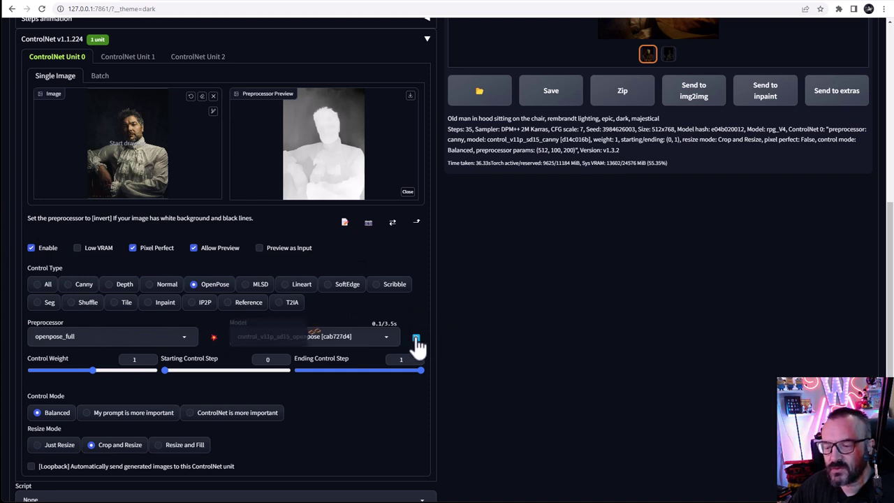
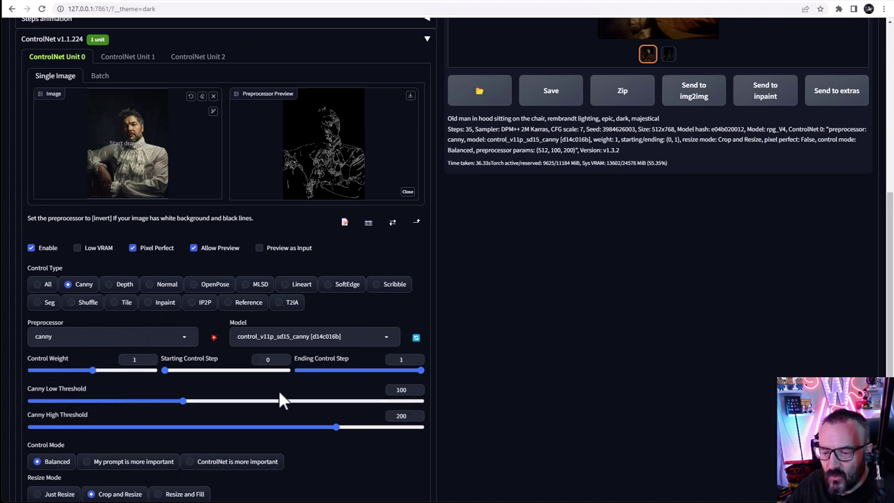
Step: Lower the Canny thresholds to 43 for low and 104 for high, and run the preprocessor preview
drag(325, 402, 164, 402)
drag(83, 397, 94, 396)
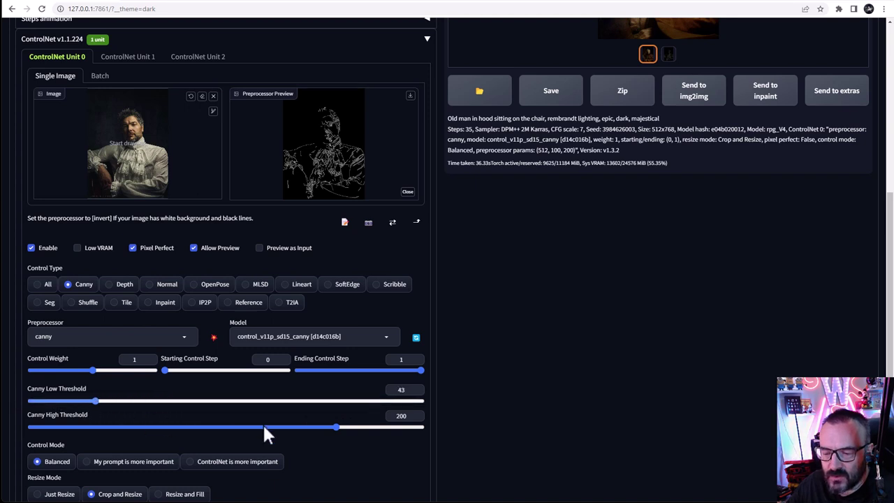
drag(328, 428, 190, 426)
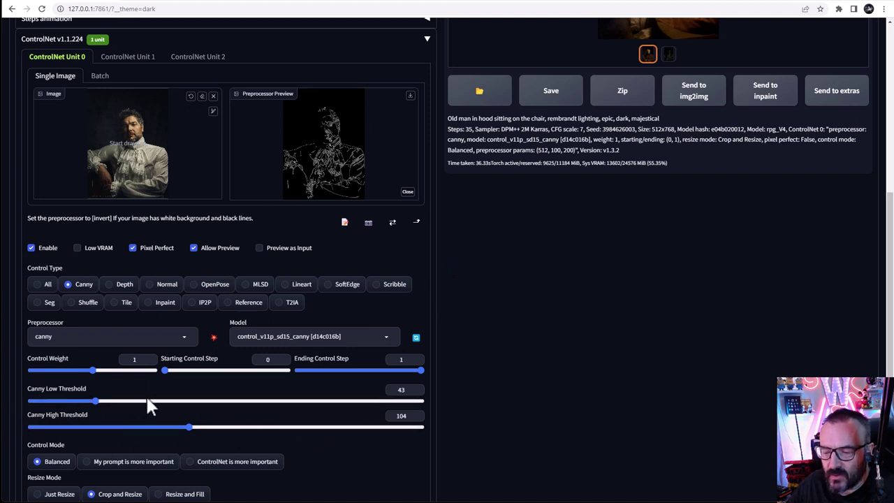
click(214, 338)
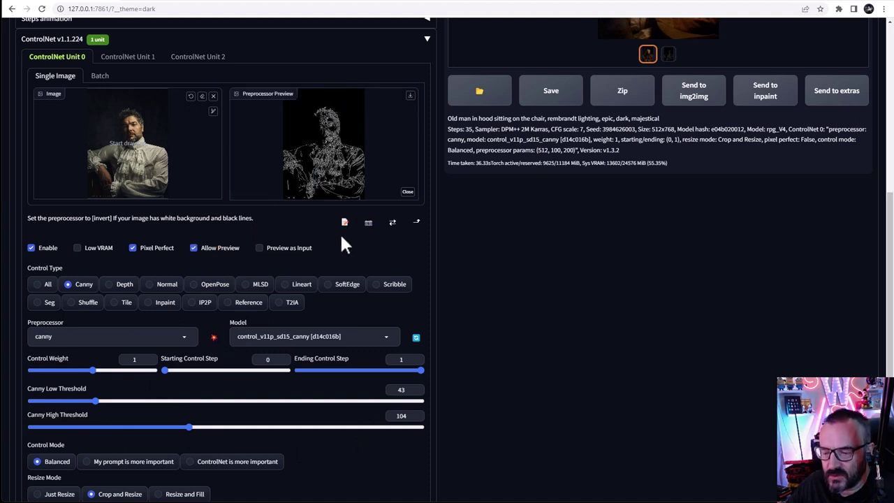
Step: Raise the Canny high threshold to 218 and the low threshold to 170, and run the preprocessor preview again
drag(191, 423, 363, 435)
drag(104, 396, 290, 411)
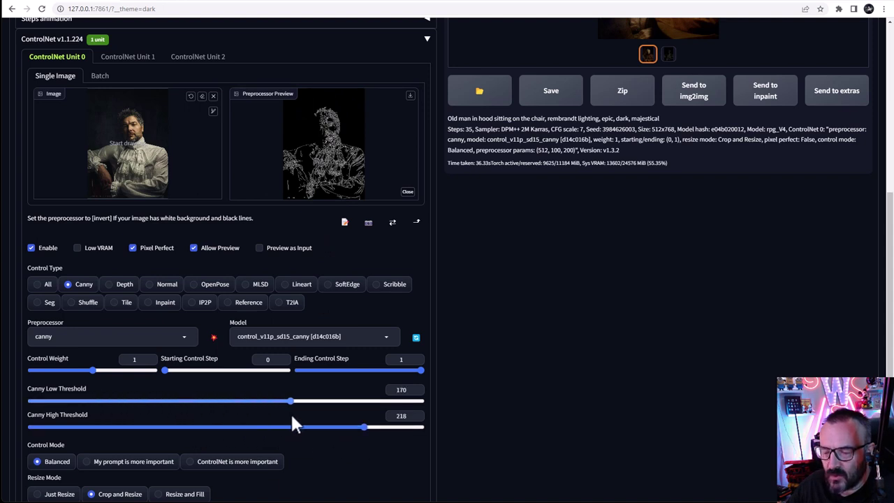
click(214, 338)
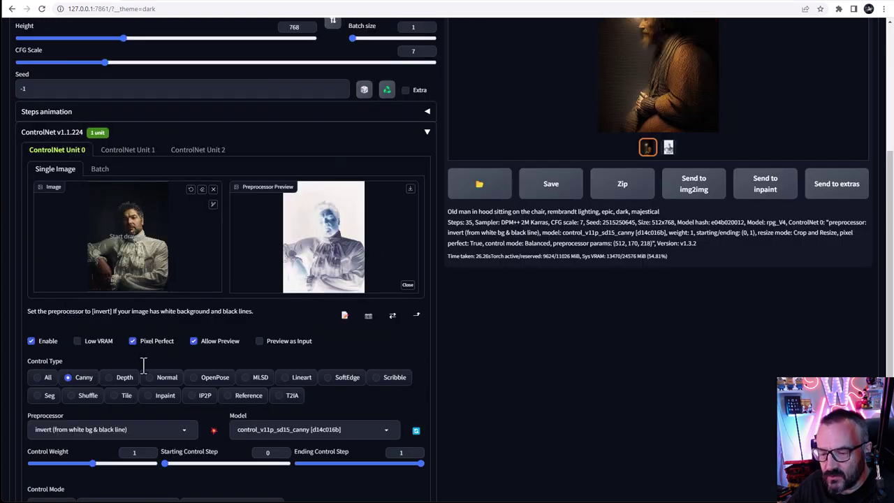
Step: Switch the control type to Depth and generate the preprocessor preview with depth_midas
click(126, 381)
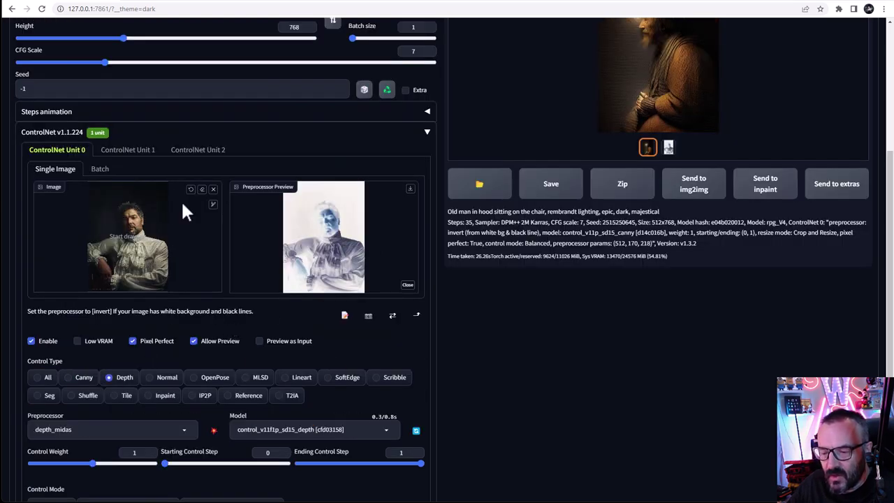
scroll(193, 367, down, 2)
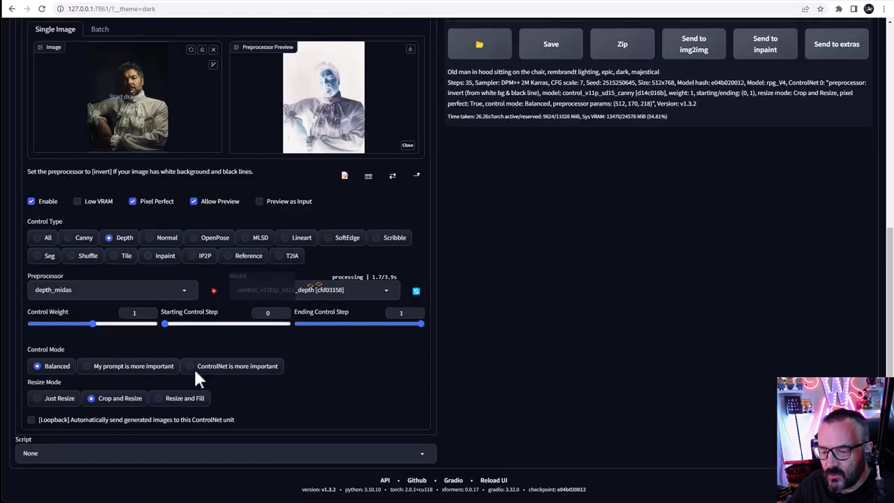
click(171, 290)
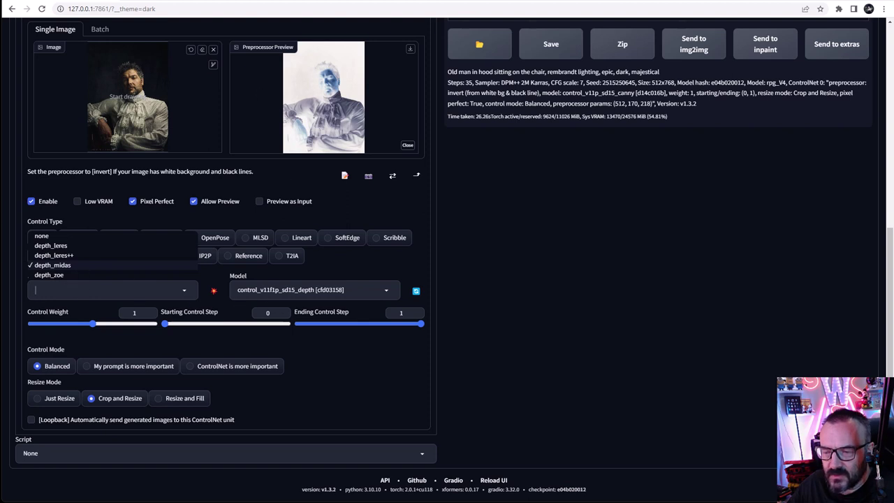
key(Escape)
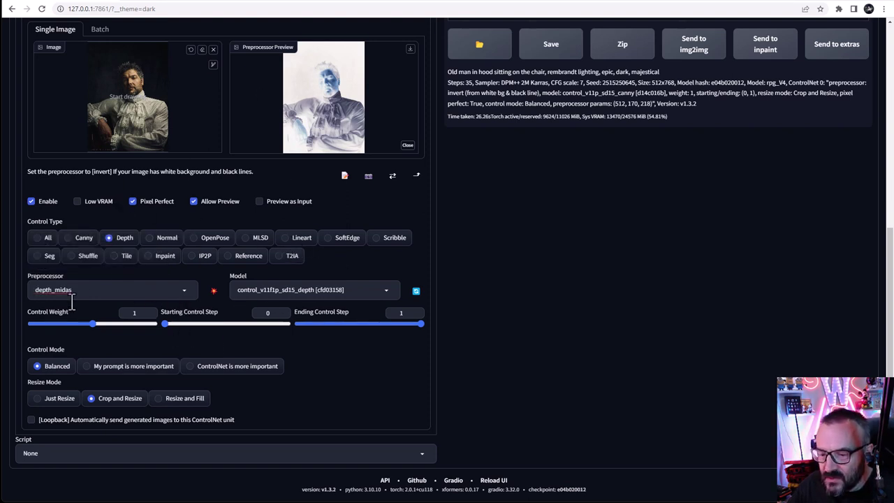
click(214, 290)
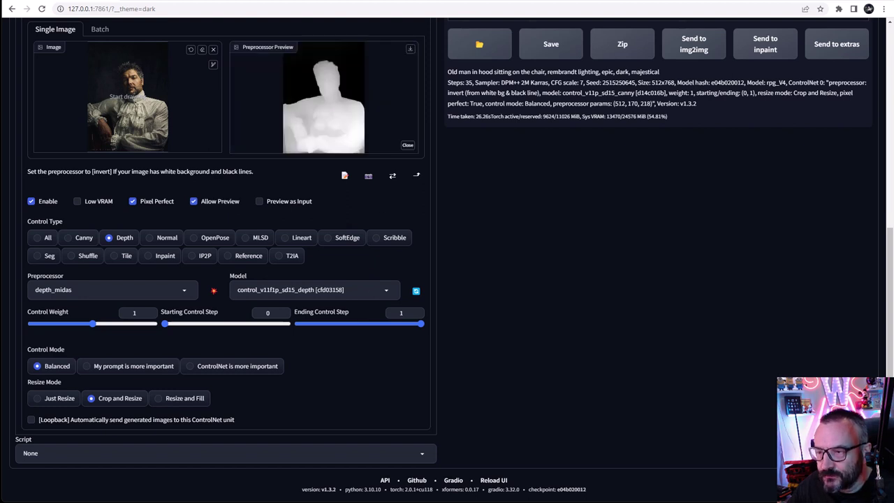
Step: Change the depth preprocessor to depth_leres++ and review the other preprocessors and models available for Depth
click(179, 290)
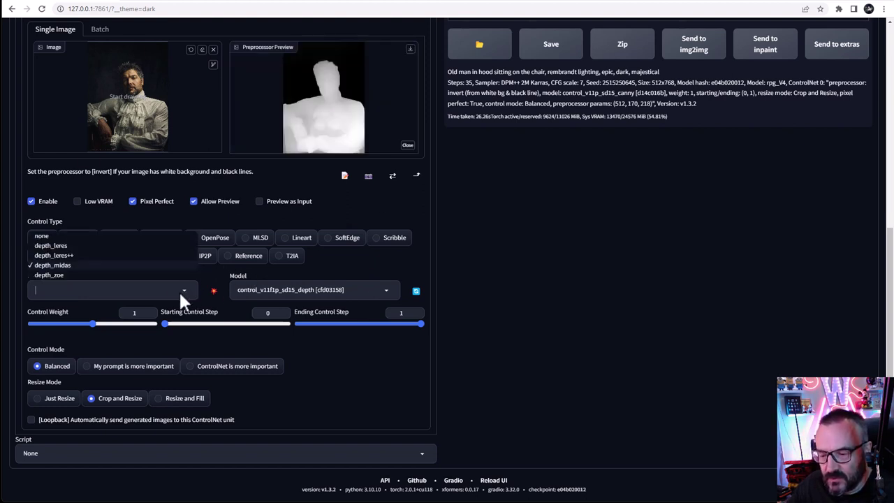
click(78, 256)
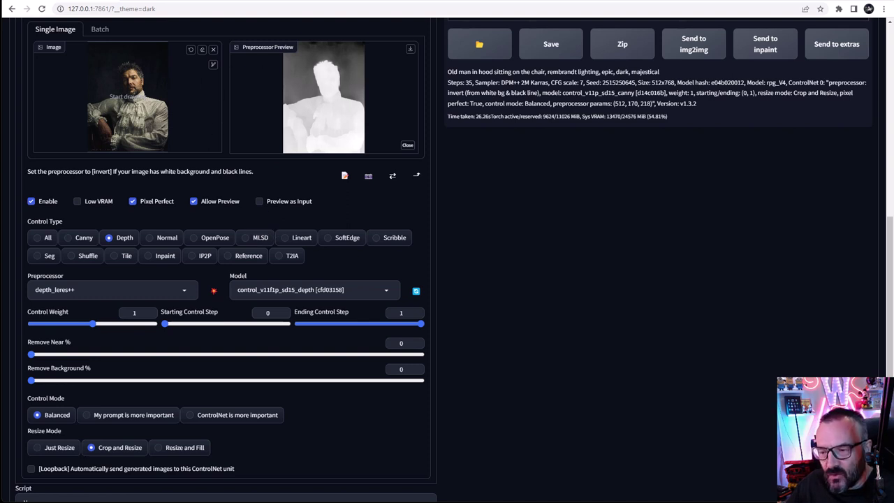
click(186, 289)
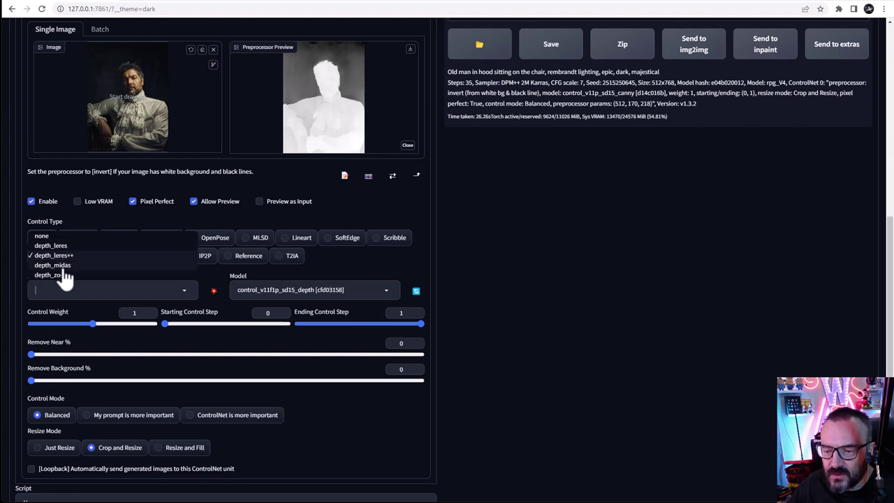
click(395, 267)
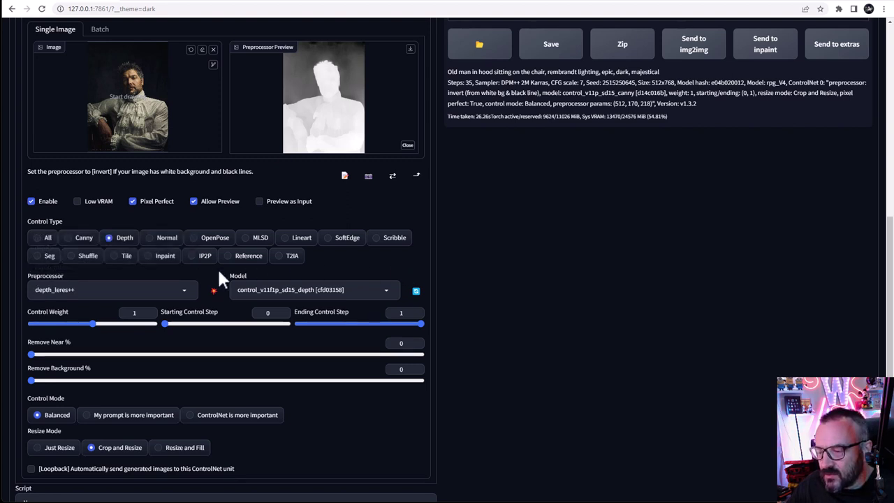
click(352, 294)
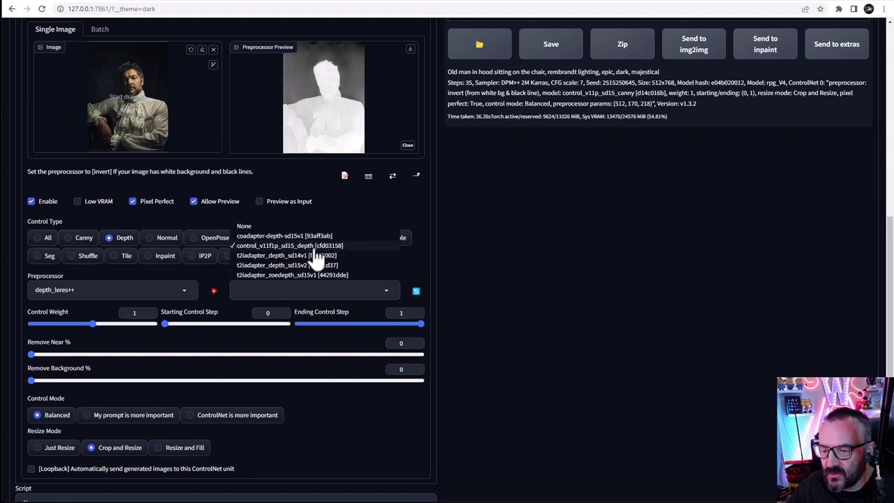
click(358, 209)
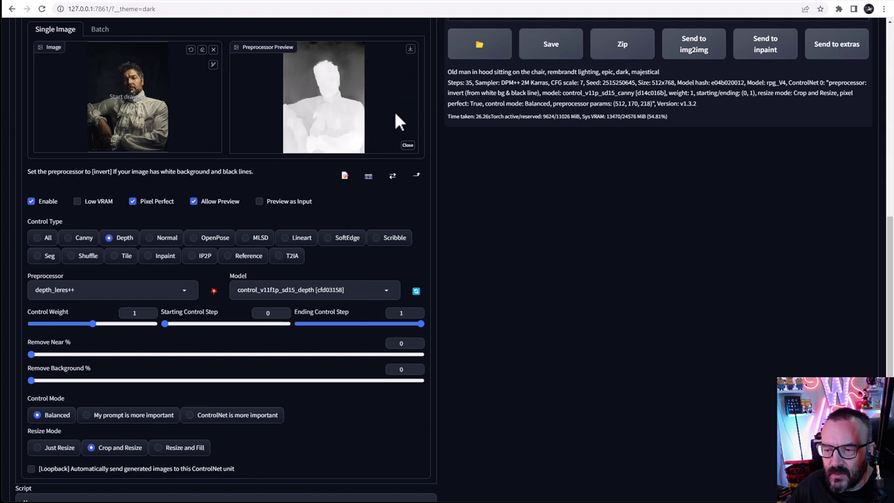
Step: Switch the control type to Normal and generate preprocessor previews with normal_midas and normal_bae
click(160, 238)
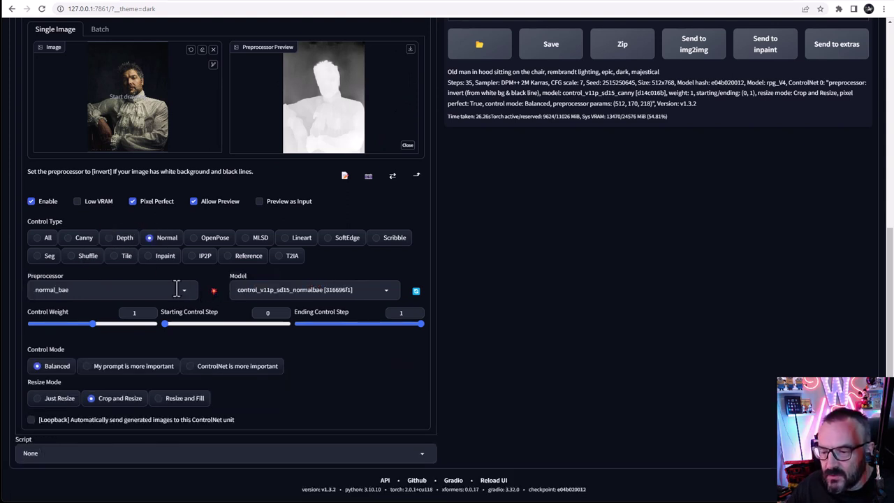
click(188, 290)
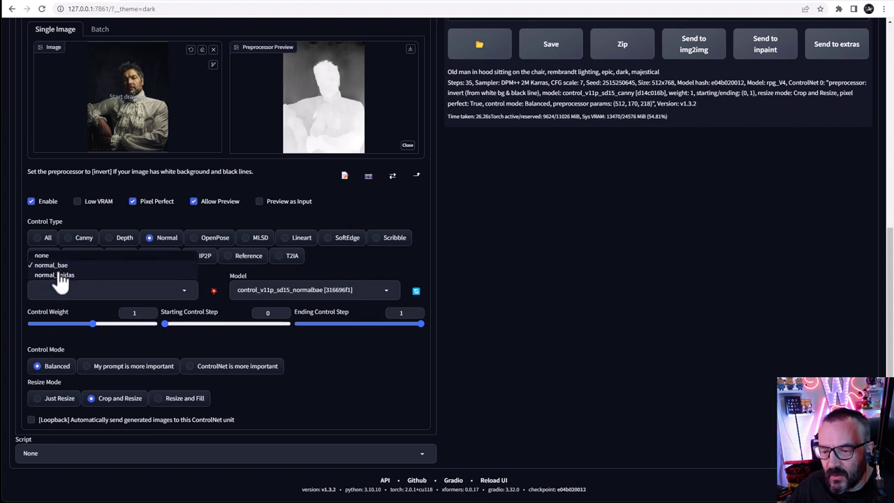
click(56, 275)
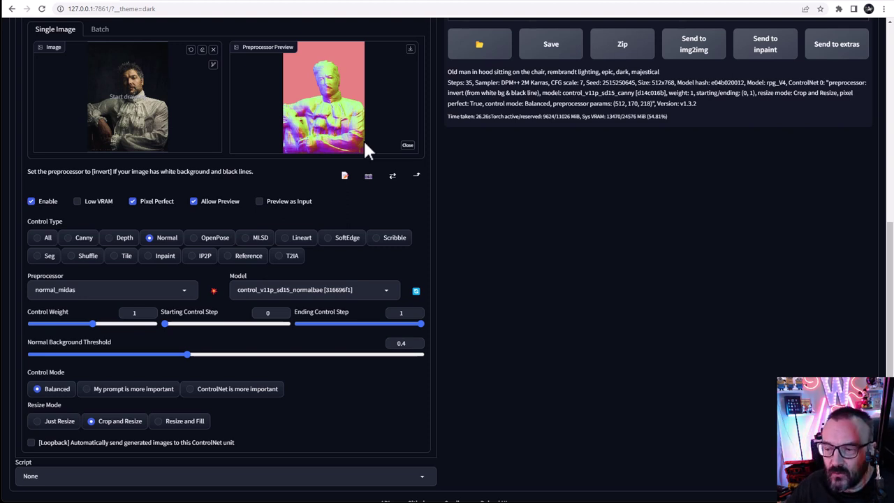
click(181, 288)
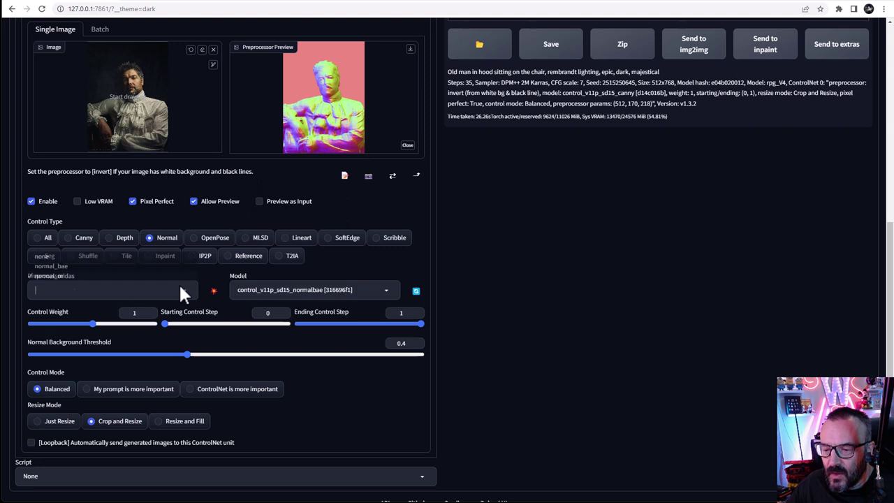
click(83, 266)
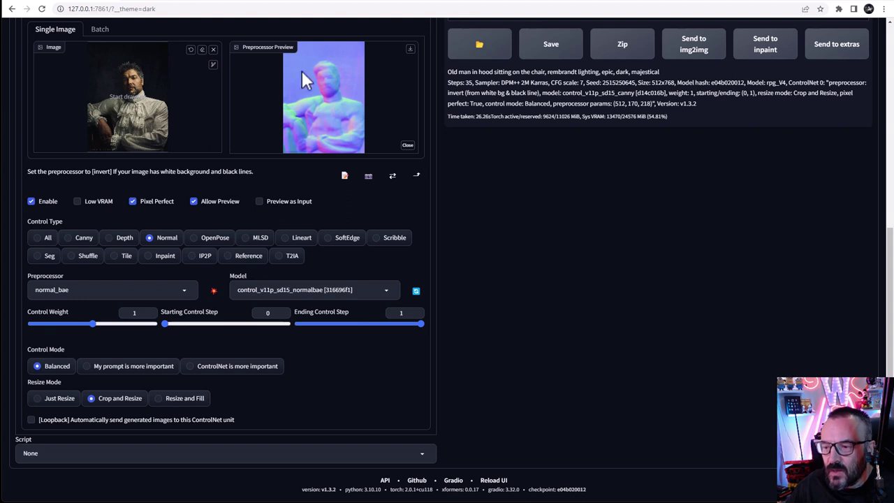
Step: Switch the control type to OpenPose with the photo of the woman in a hat and generate the preview with the openpose preprocessor
click(210, 238)
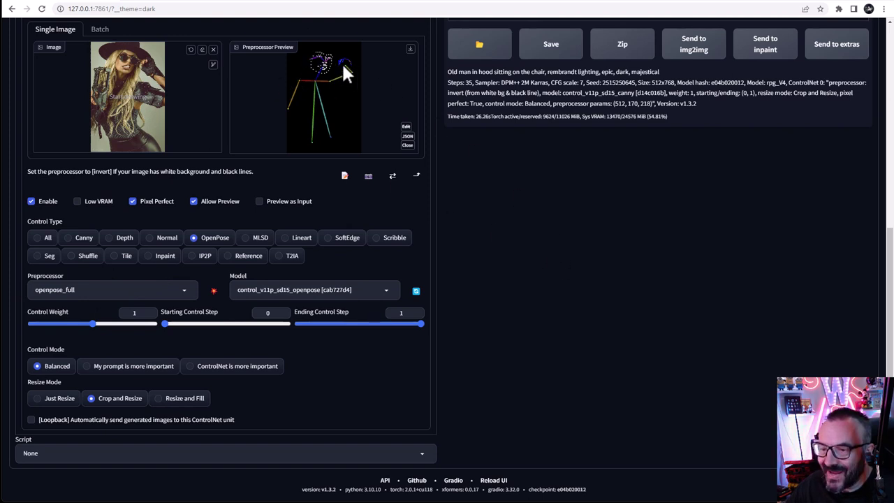
click(182, 290)
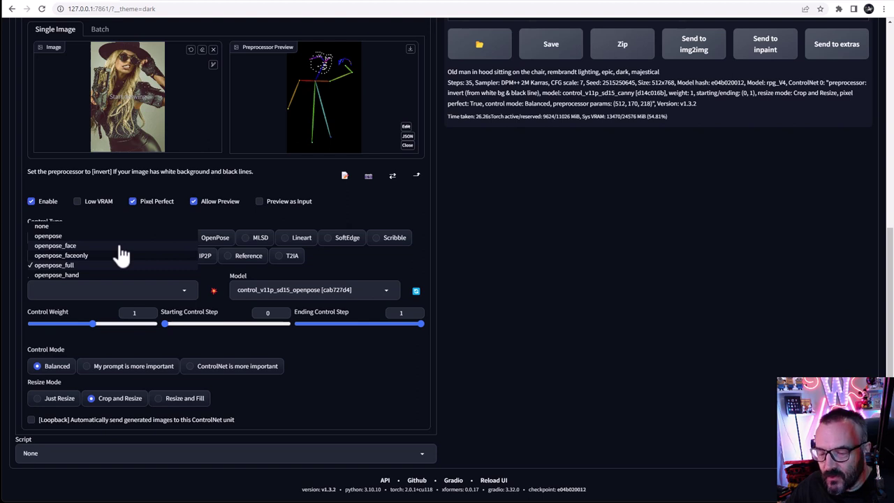
click(69, 236)
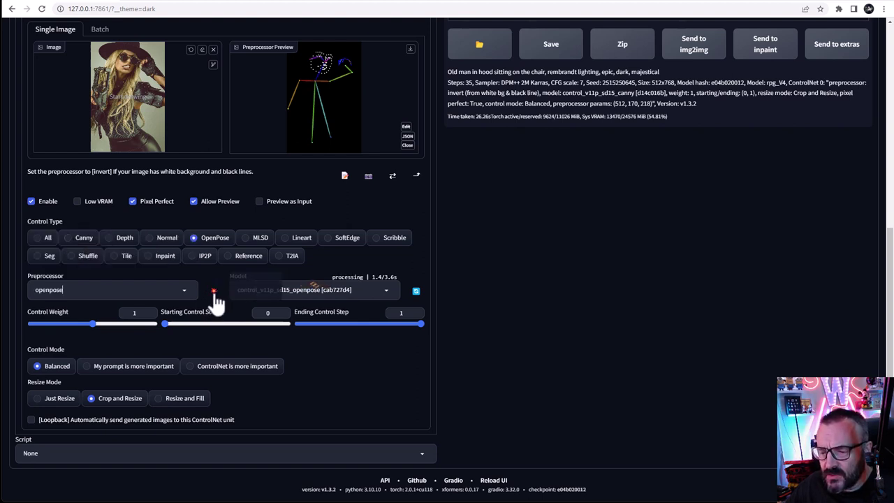
click(213, 291)
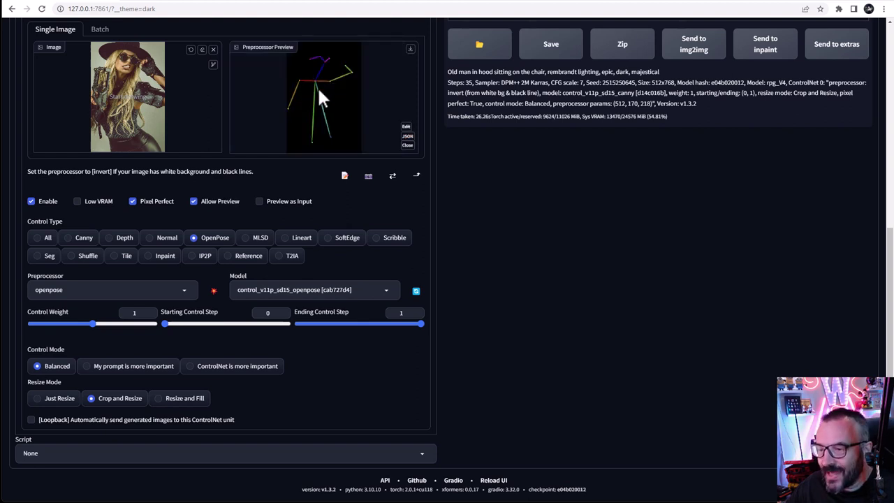
Step: Generate pose previews of the woman's photo with the openpose_face, openpose_faceonly and openpose_hand preprocessors in turn
click(171, 289)
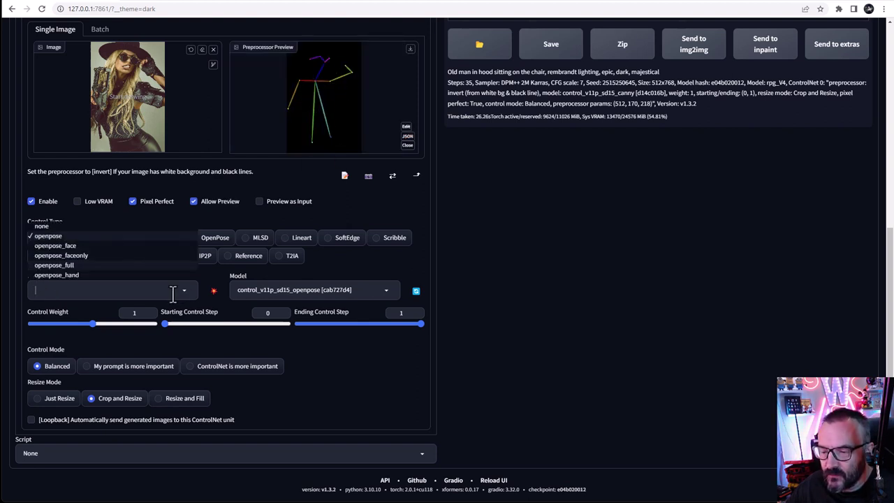
click(109, 246)
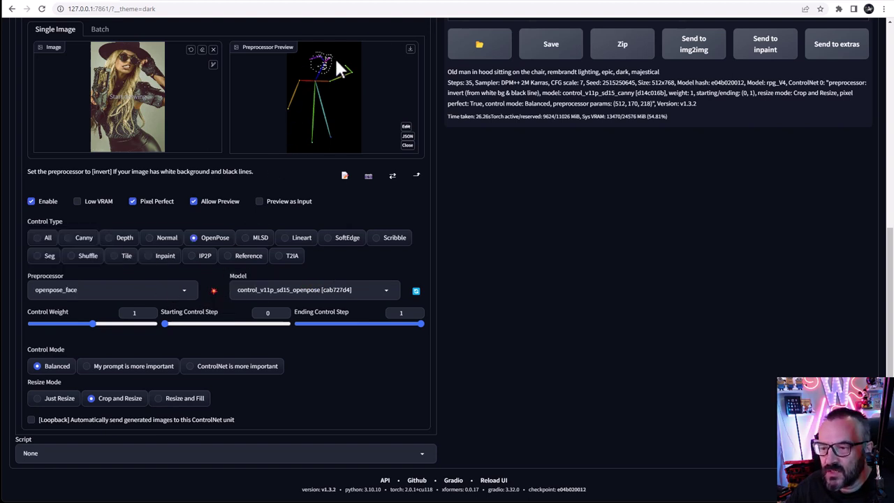
click(182, 289)
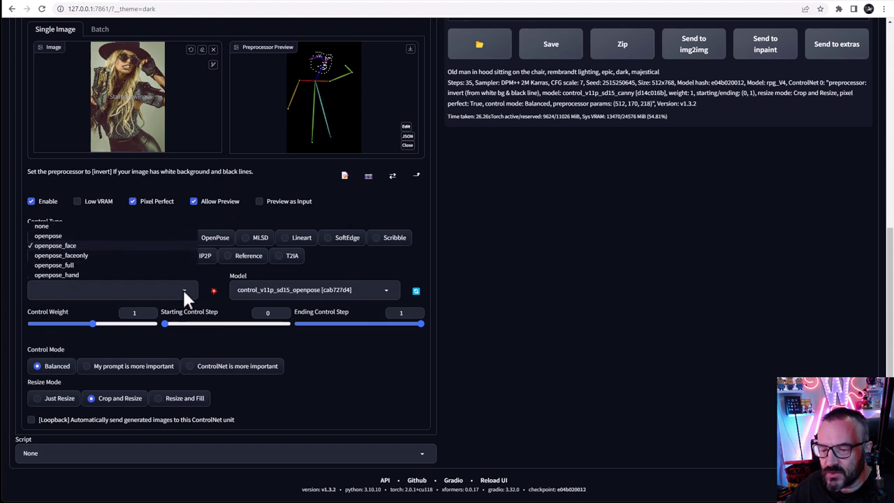
click(112, 255)
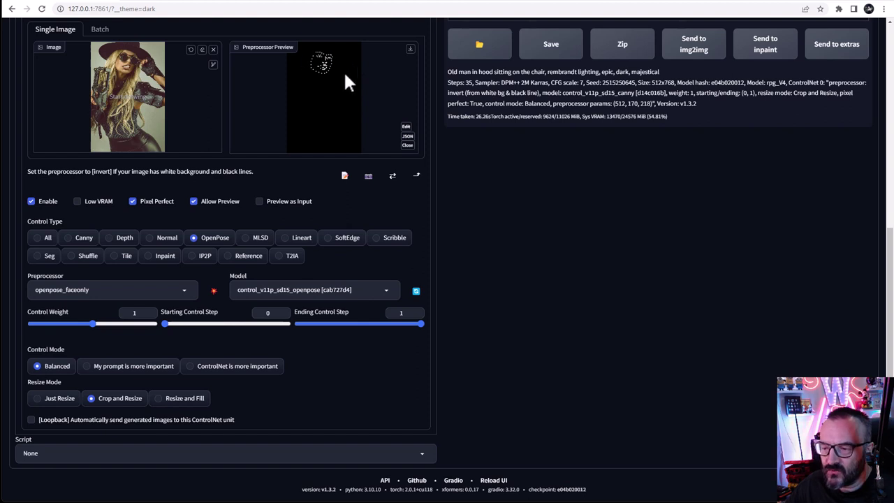
click(185, 284)
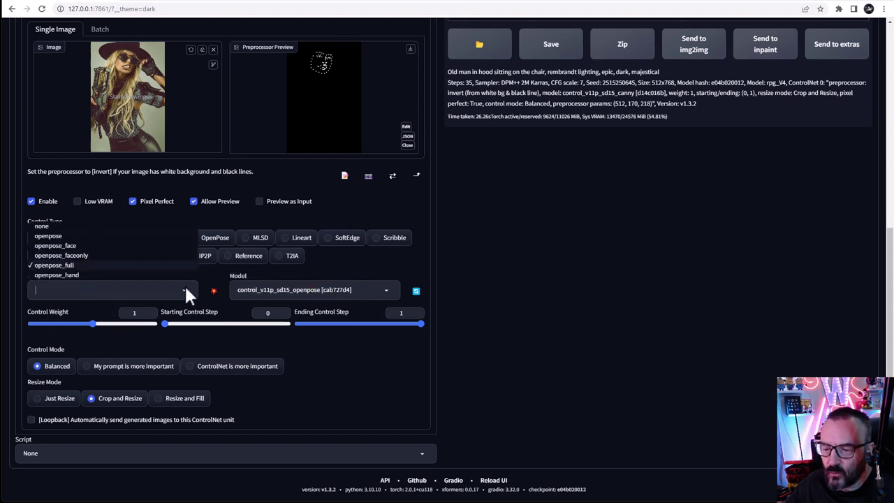
click(137, 275)
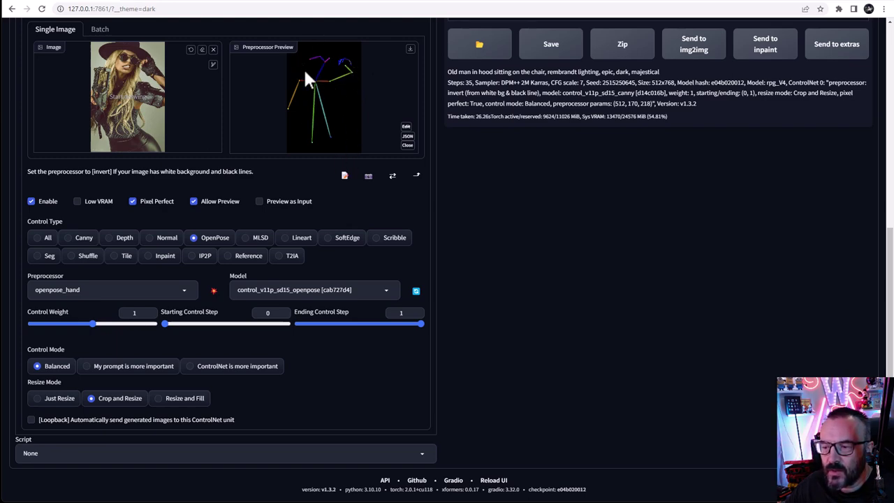
Step: Remove the sitting-on-the-chair wording from the prompt and generate an image with the openpose_full preprocessor
scroll(335, 147, up, 4)
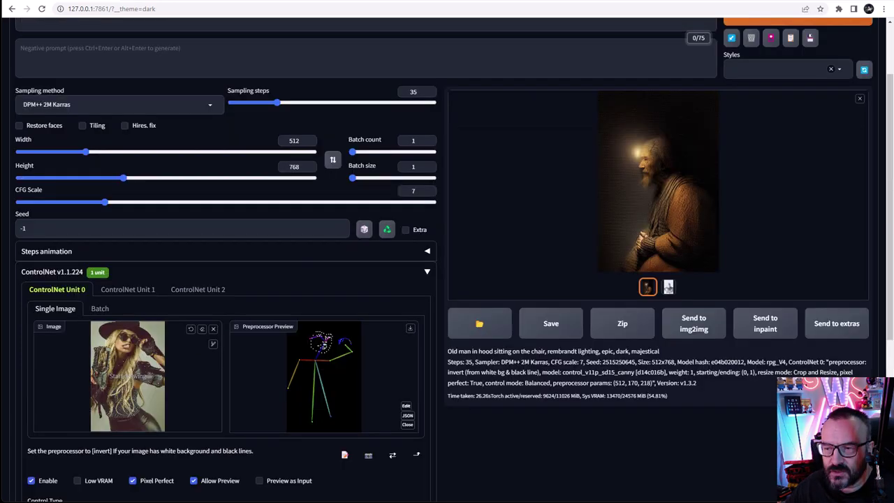
scroll(300, 310, down, 1)
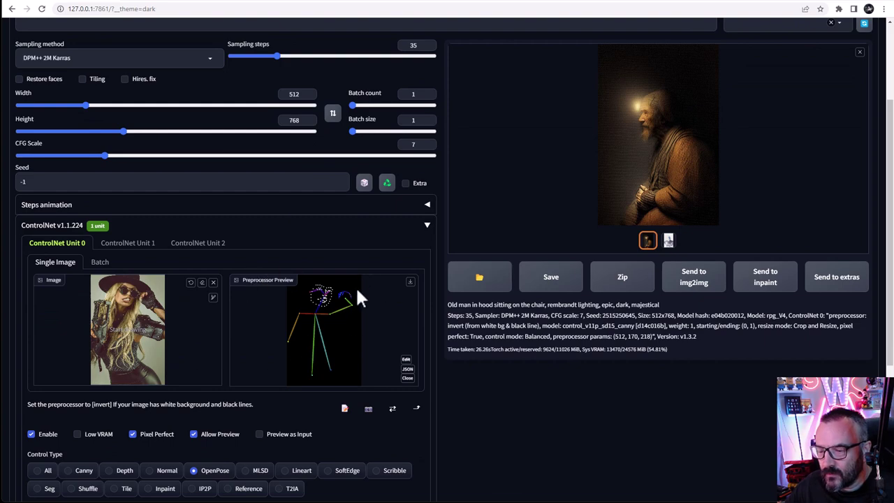
scroll(543, 205, up, 1)
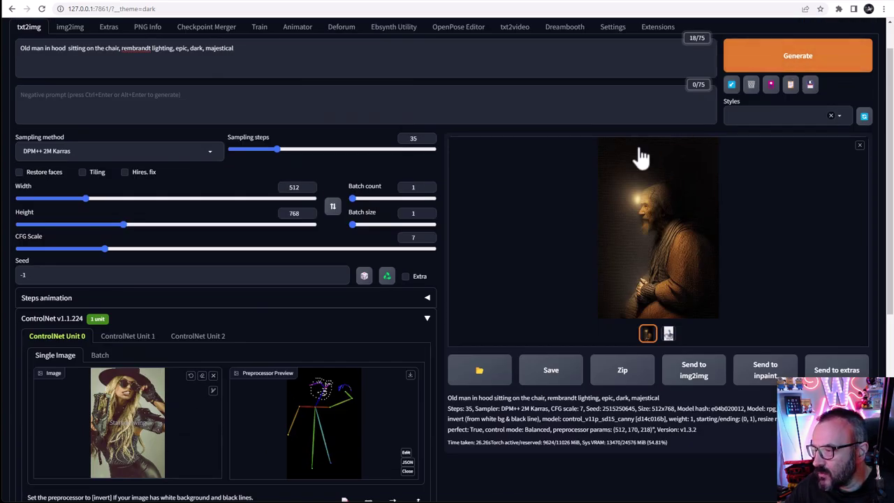
scroll(554, 225, down, 2)
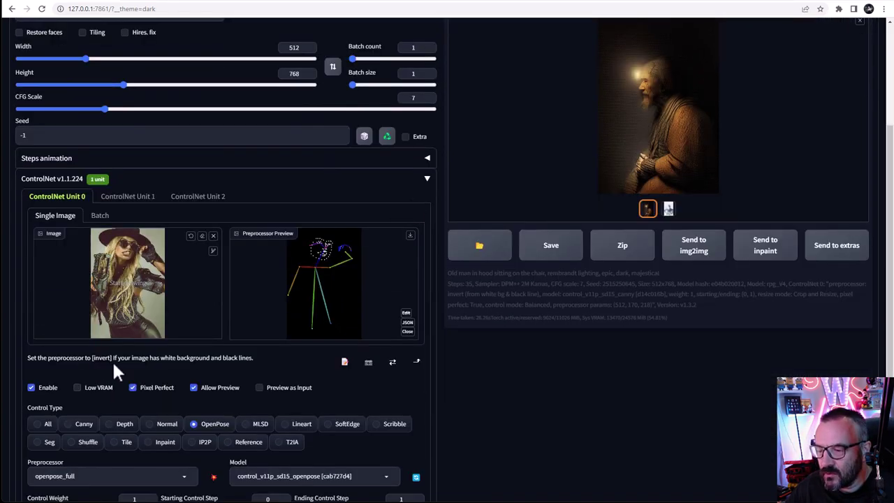
scroll(126, 411, down, 1)
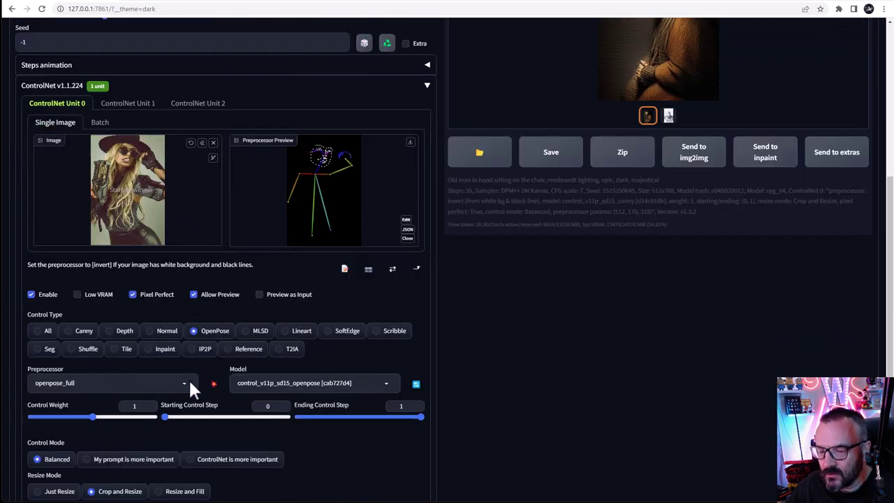
scroll(381, 380, up, 1)
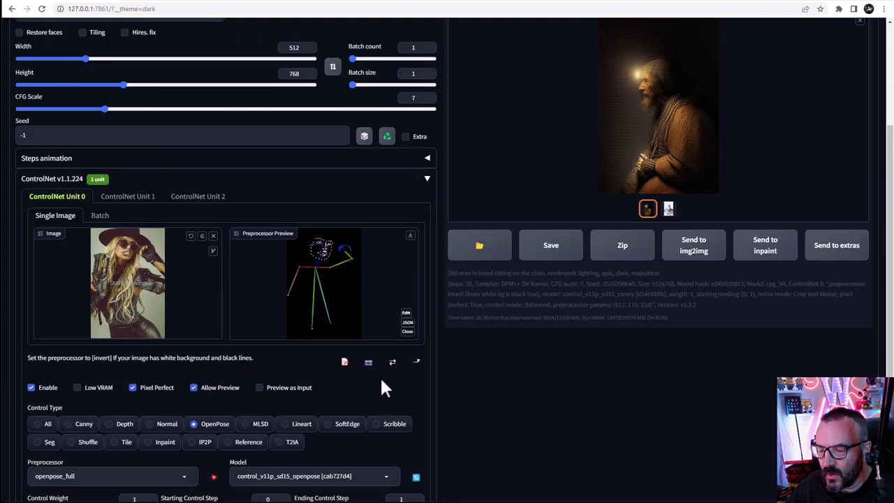
scroll(381, 387, up, 2)
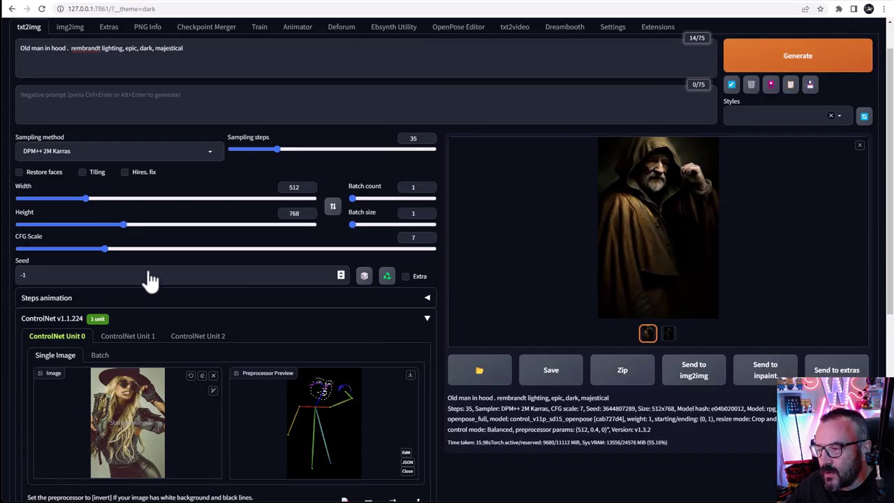
Step: Compare the generated hooded old man with the pose map used to guide it
scroll(167, 244, down, 1)
scroll(167, 241, up, 1)
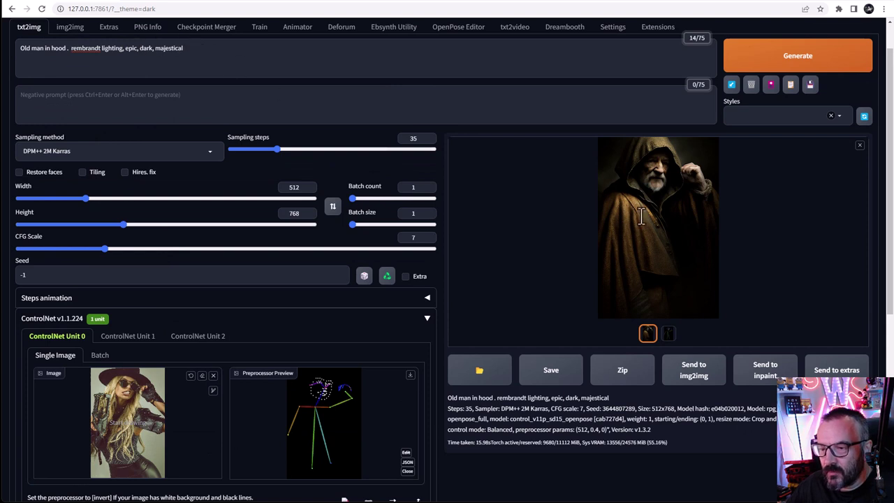
click(668, 335)
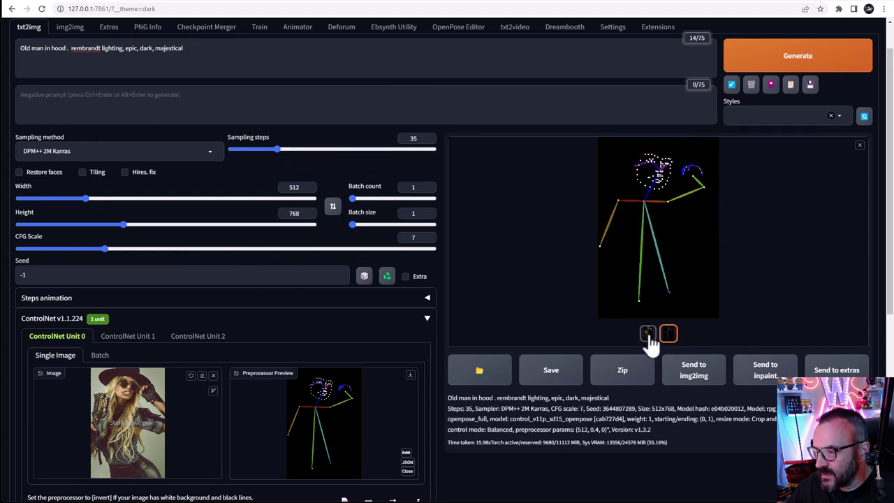
click(647, 334)
Step: Load the staircase photo as the ControlNet image, switch the control type to MLSD and generate the mlsd preview
scroll(276, 351, down, 1)
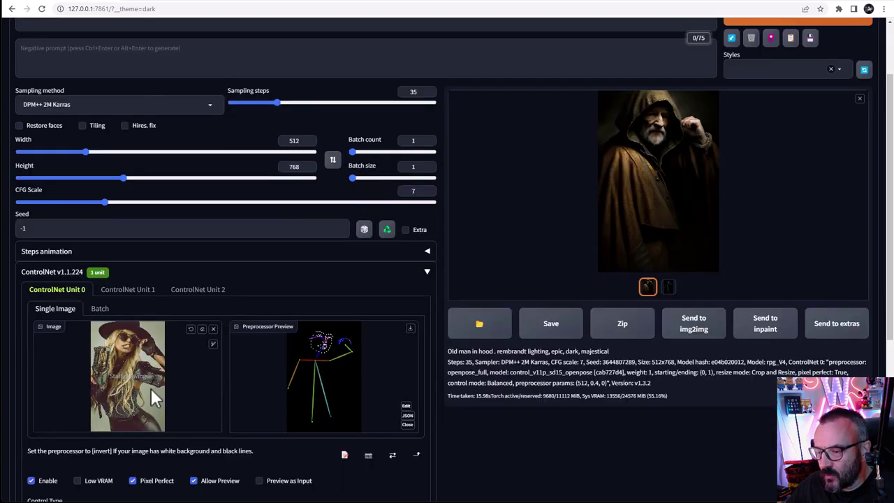
scroll(259, 296, down, 3)
scroll(248, 255, down, 1)
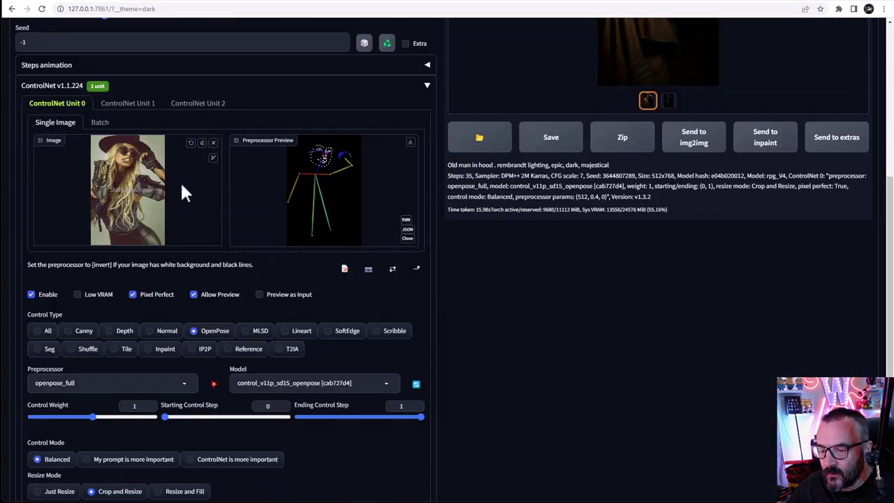
scroll(225, 283, down, 1)
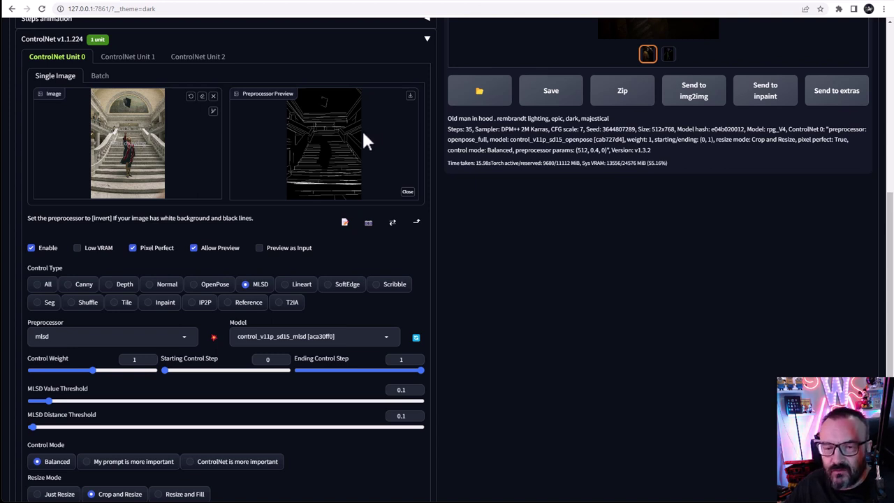
Step: Switch the control type to Lineart with the glass-helmet portrait and generate the preview with the lineart_anime preprocessor
click(294, 295)
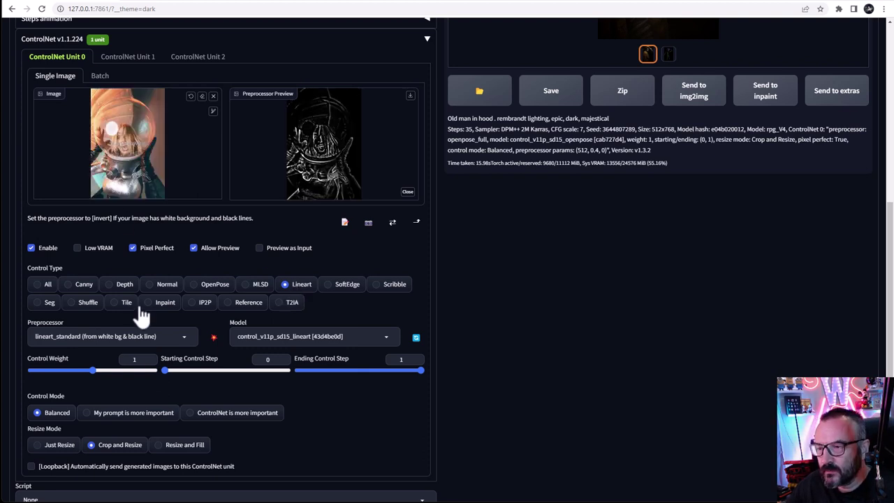
click(181, 336)
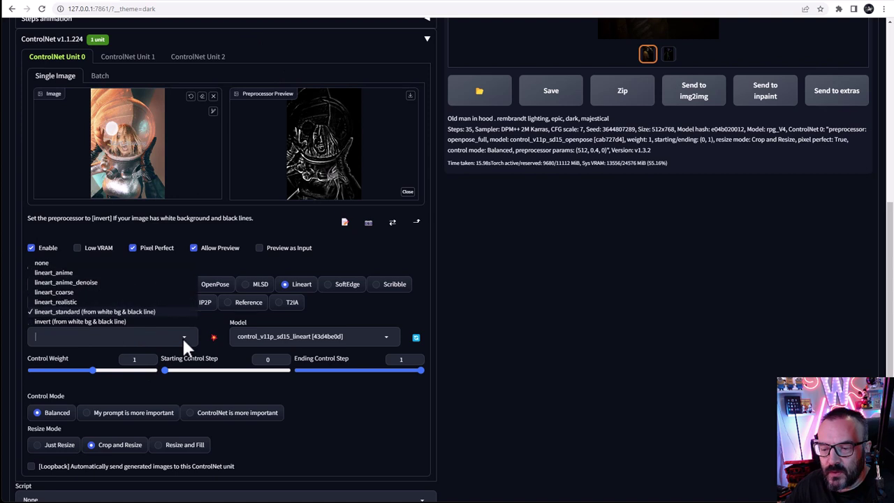
click(90, 274)
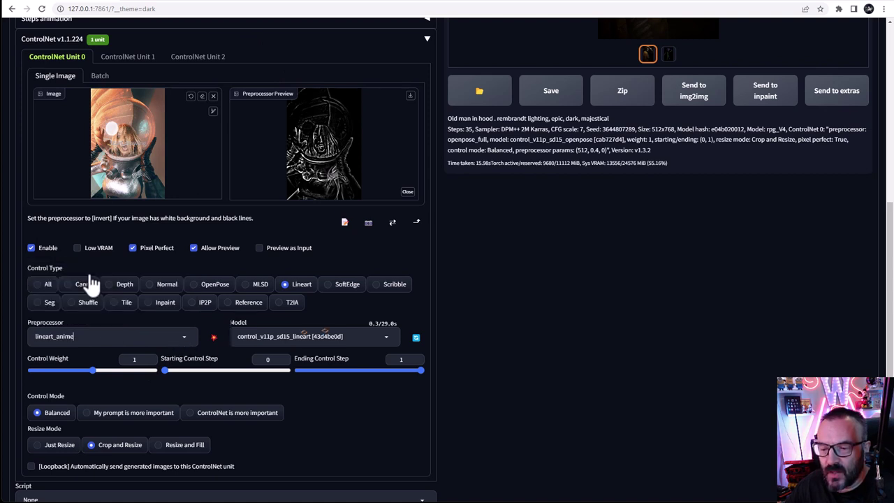
click(213, 339)
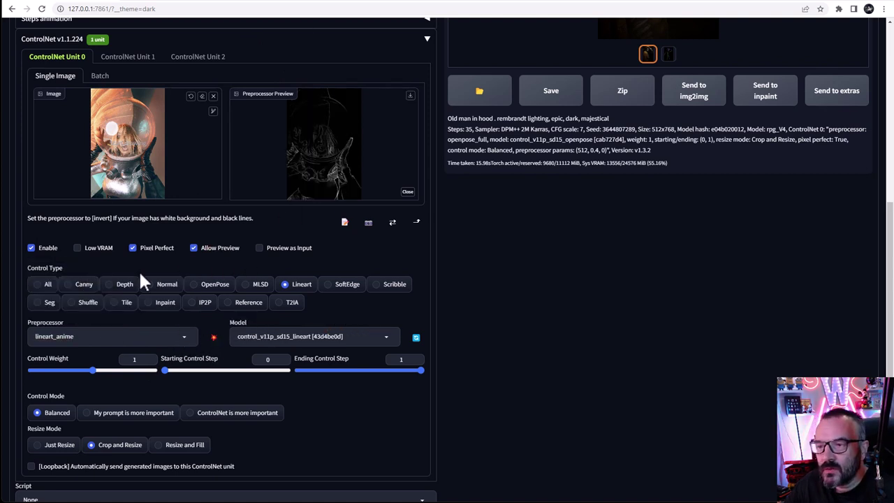
Step: Add "anime style" to the prompt, generate an image with the lineart_anime preprocessor and review the result
click(187, 335)
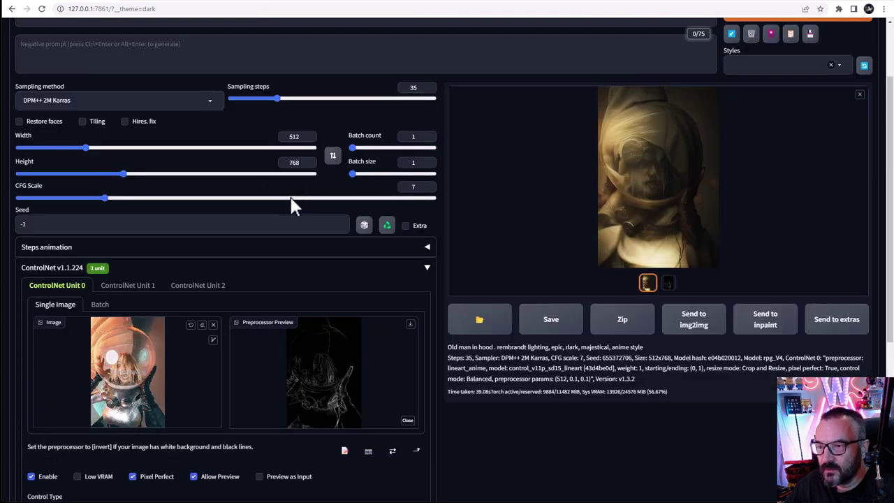
scroll(634, 199, up, 2)
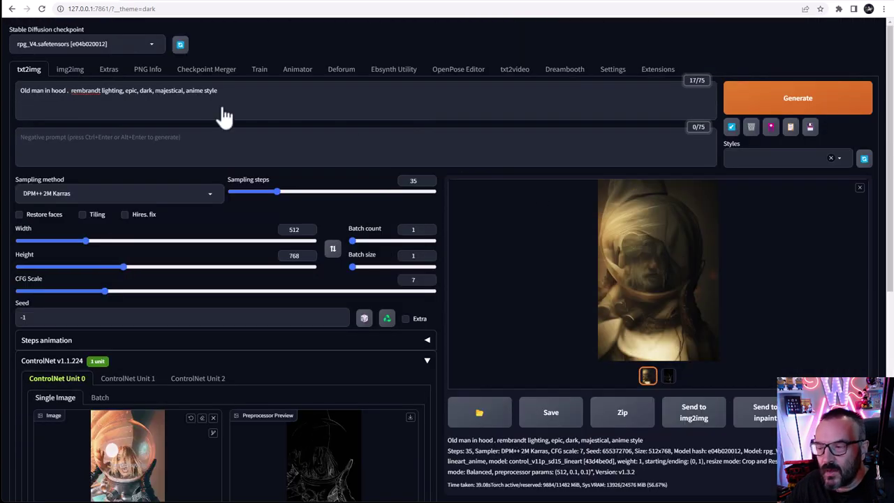
scroll(534, 188, down, 2)
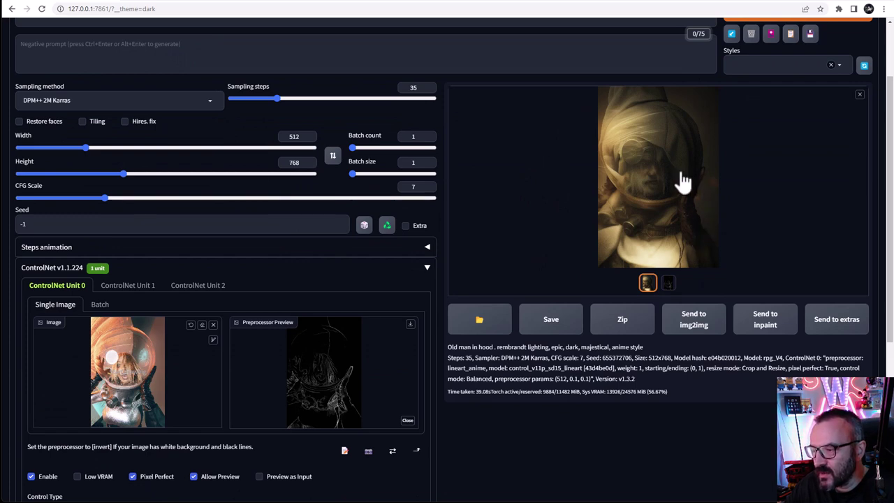
scroll(265, 272, down, 2)
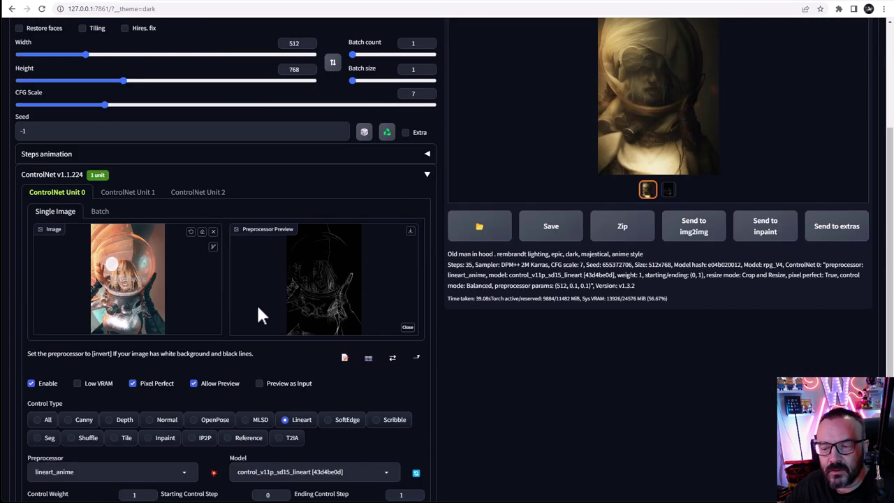
Step: Switch the control type to SoftEdge for the glass-helmet portrait and generate the softedge_pidinet preview
scroll(172, 338, down, 1)
scroll(171, 338, down, 1)
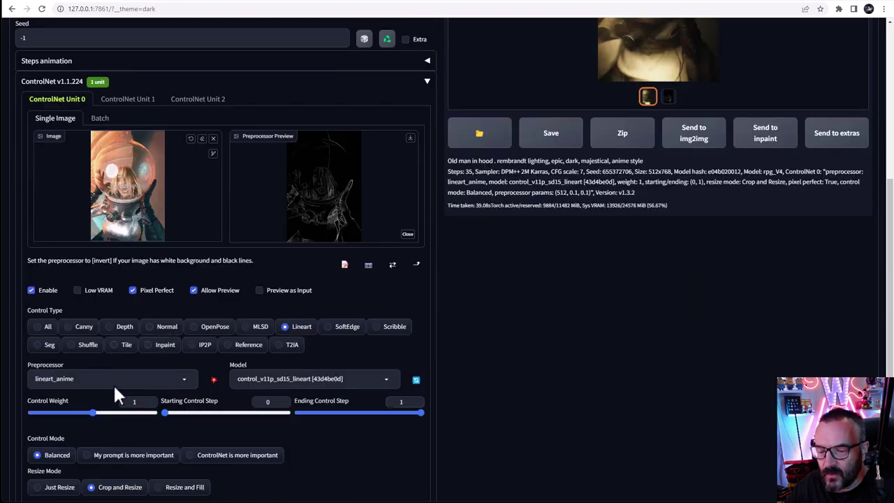
click(327, 326)
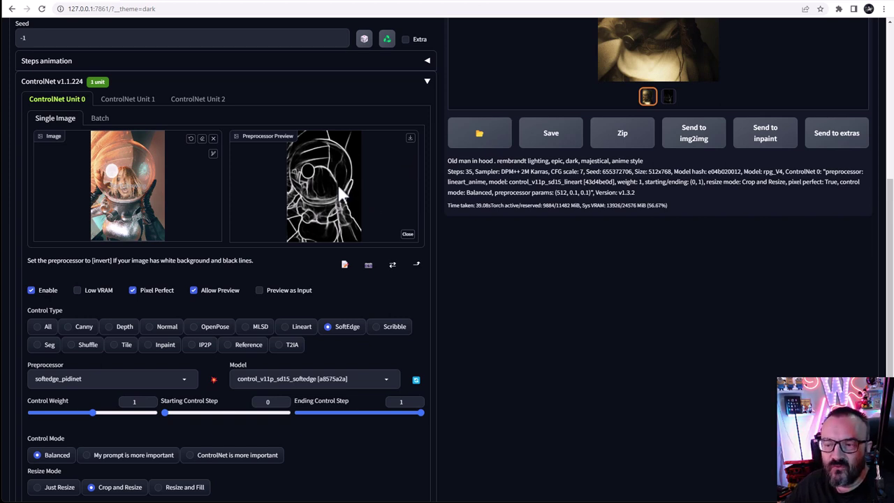
Step: Change the prompt to "space girl . futuristic lighting, epic, dark, majestical, anime style" and generate an image with softedge_pidinet
scroll(694, 132, up, 2)
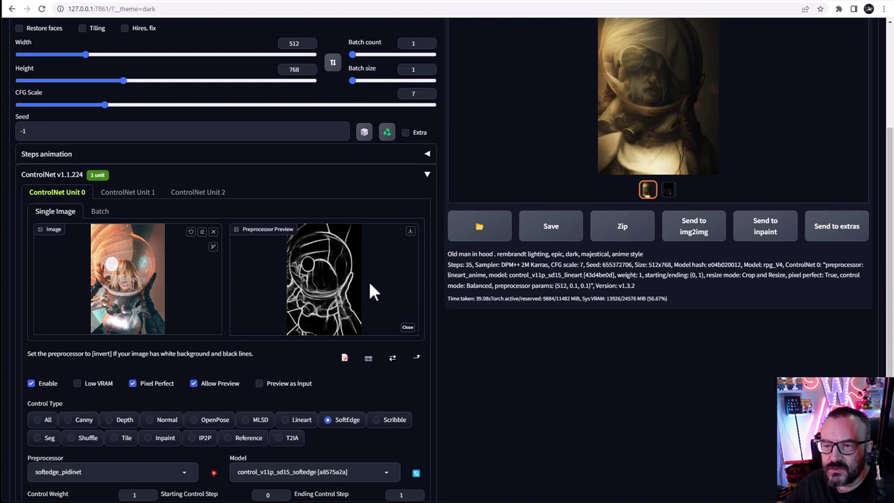
scroll(368, 279, up, 2)
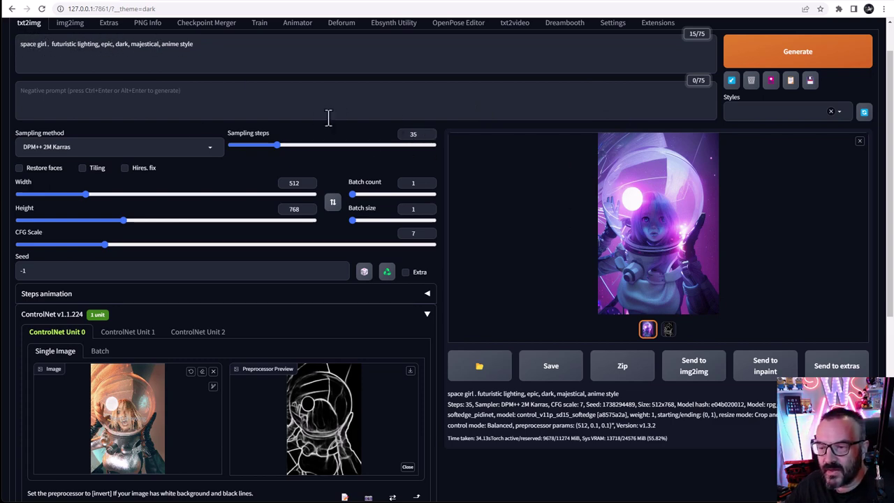
scroll(449, 200, down, 2)
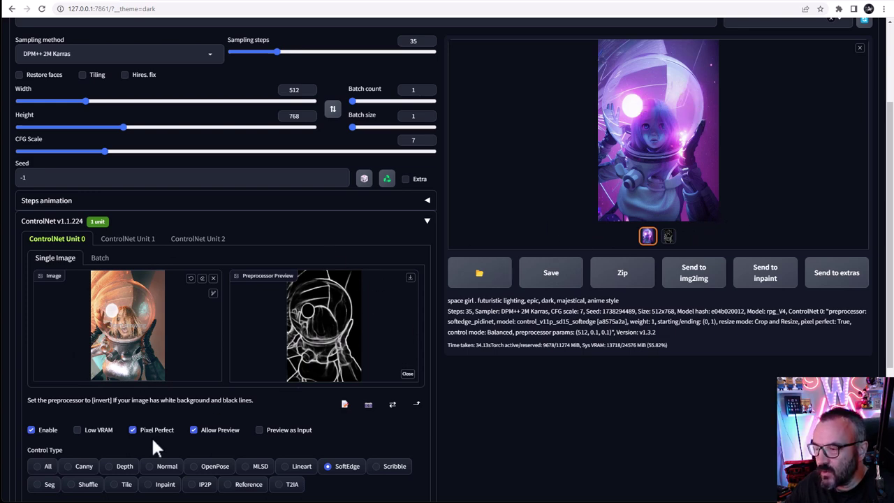
Step: Change the SoftEdge preprocessor to softedge_hed and generate its preview of the glass-helmet portrait
scroll(146, 437, down, 2)
click(179, 426)
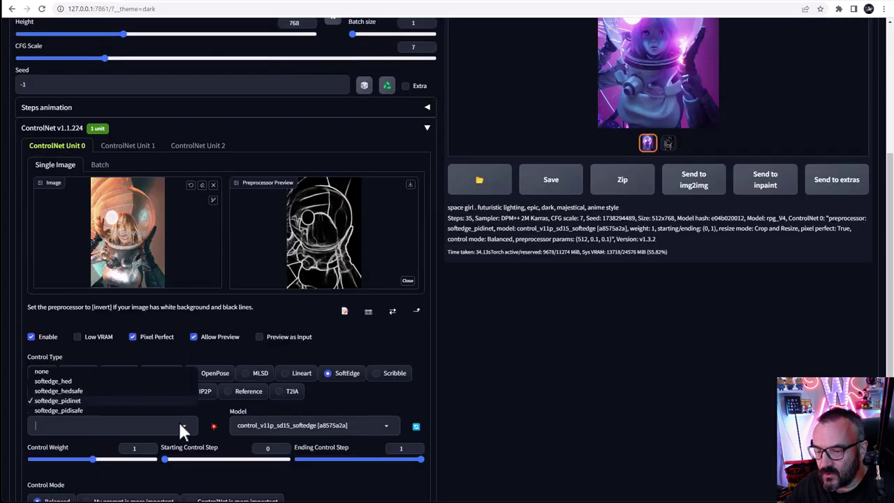
click(112, 381)
click(214, 426)
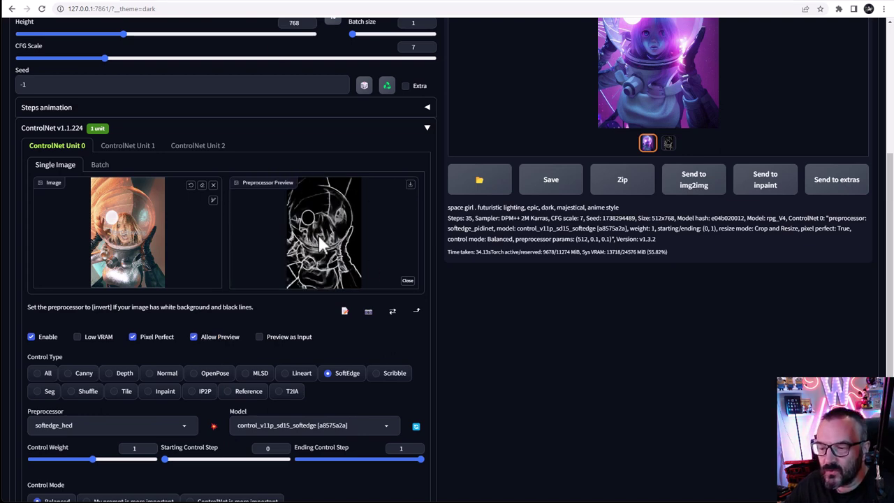
Step: Generate a space girl image guided by the softedge_hed preprocessor
scroll(593, 158, up, 2)
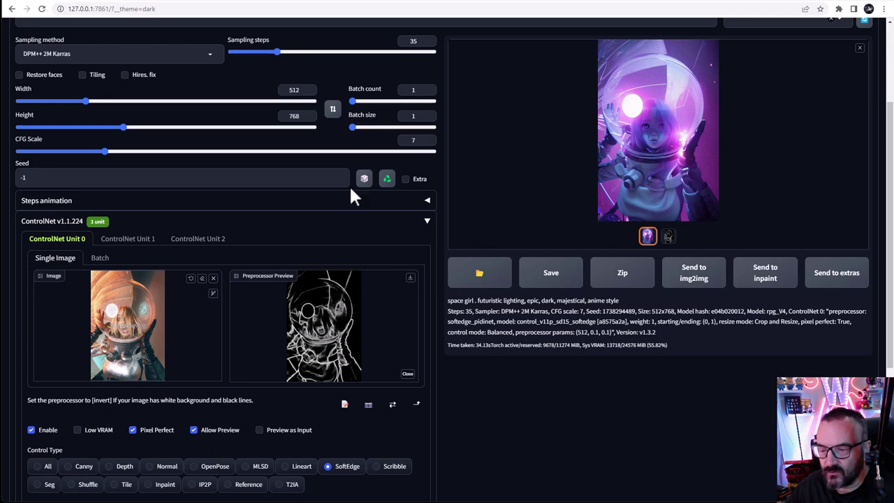
scroll(405, 297, up, 2)
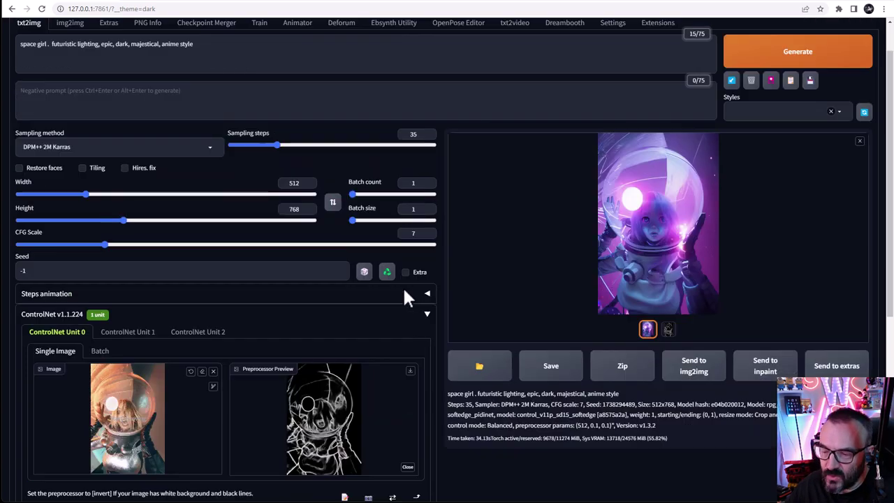
click(798, 98)
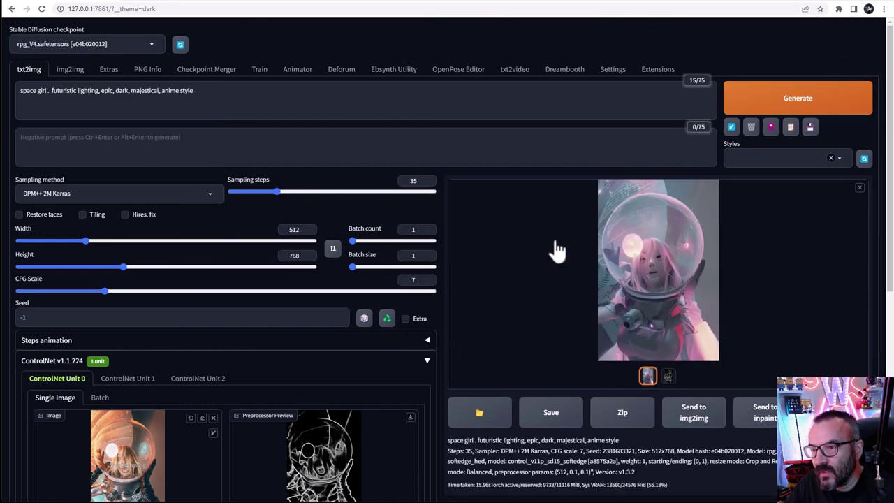
Step: Switch the control type to Scribble, generate the scribble_pidinet preview and start generating a space girl image with it
scroll(454, 217, down, 1)
scroll(319, 345, down, 2)
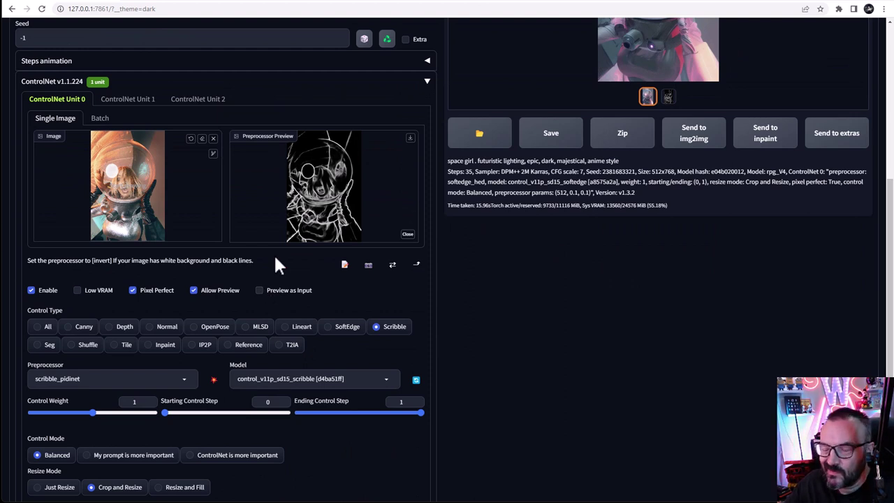
click(212, 381)
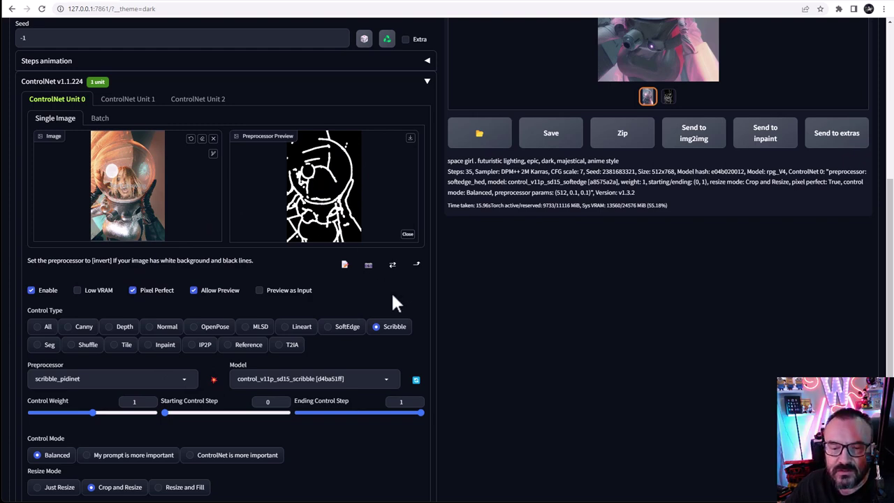
scroll(391, 291, up, 4)
click(773, 102)
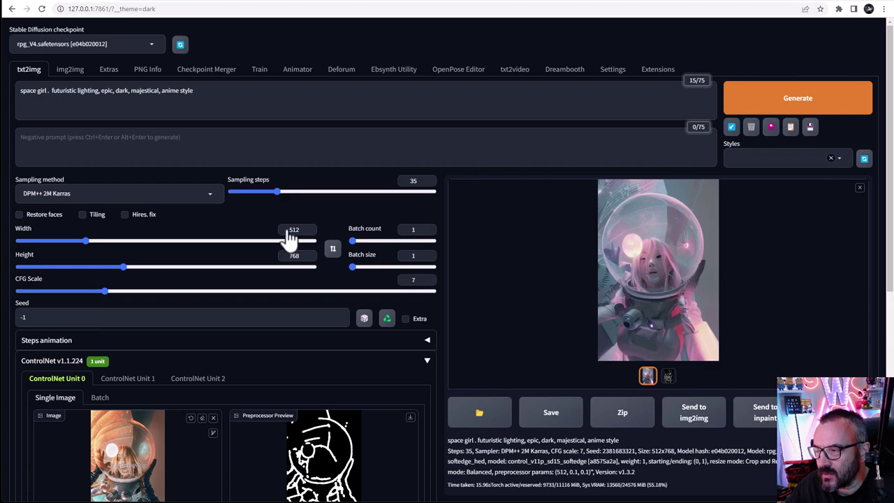
Step: Compare the space girl image generated with Scribble against the scribble preview and the reference portrait
scroll(299, 220, down, 5)
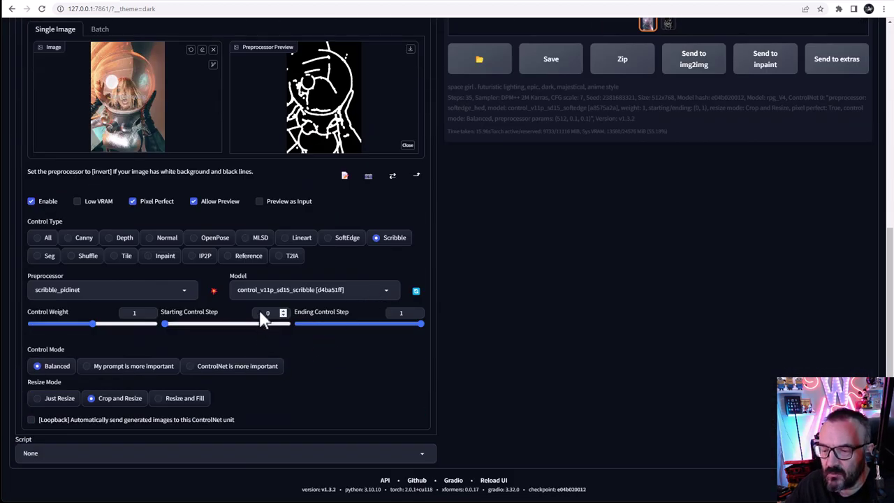
scroll(391, 307, up, 3)
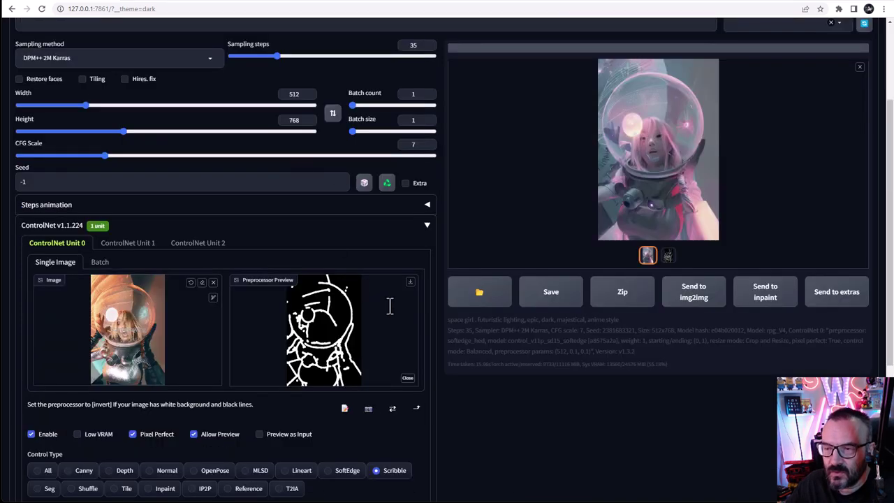
scroll(388, 300, down, 2)
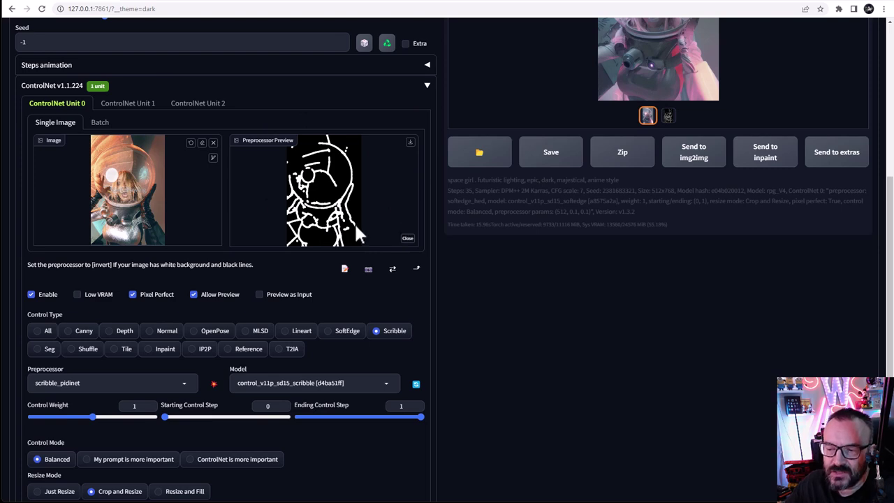
scroll(335, 328, up, 1)
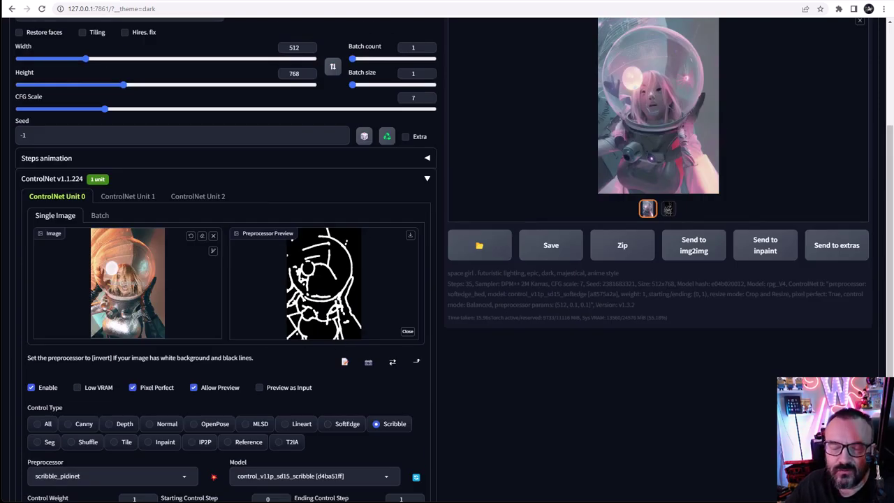
scroll(405, 258, up, 1)
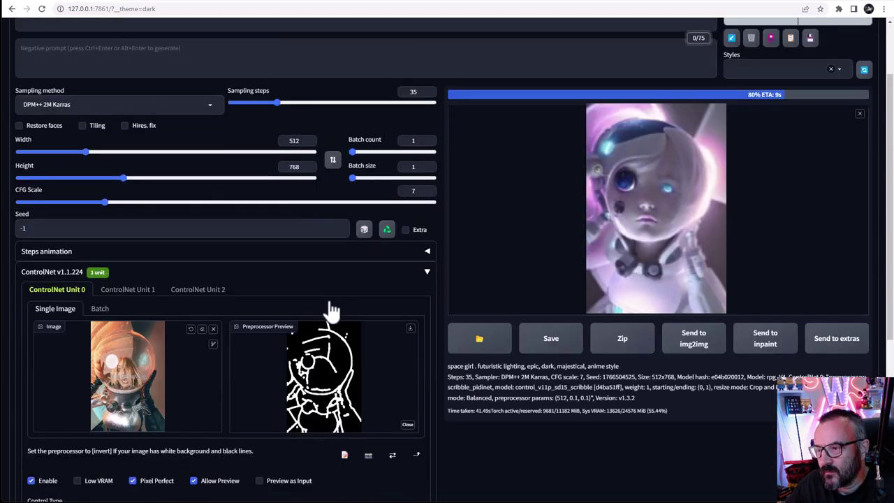
scroll(328, 342, down, 2)
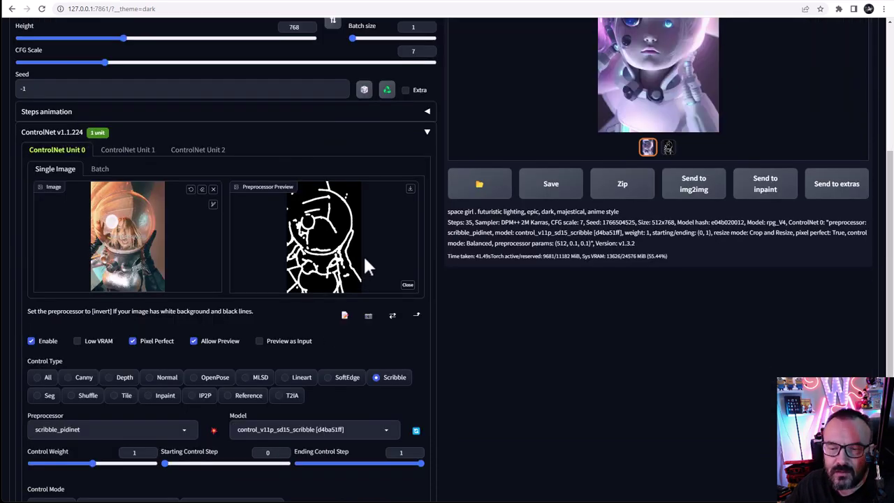
scroll(365, 264, up, 1)
scroll(366, 266, down, 2)
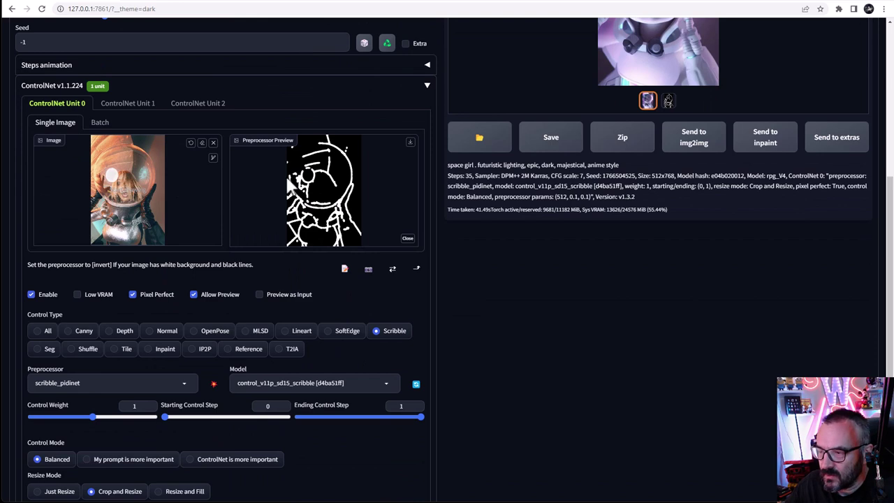
scroll(410, 189, up, 2)
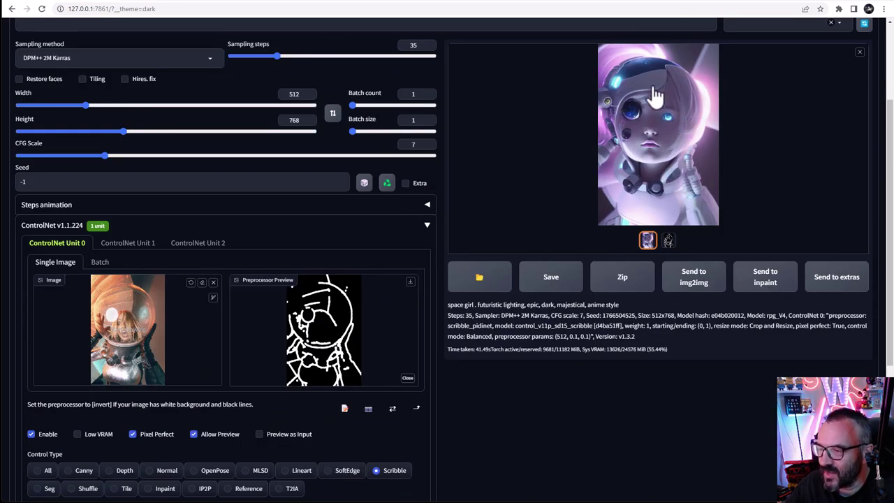
scroll(309, 200, down, 2)
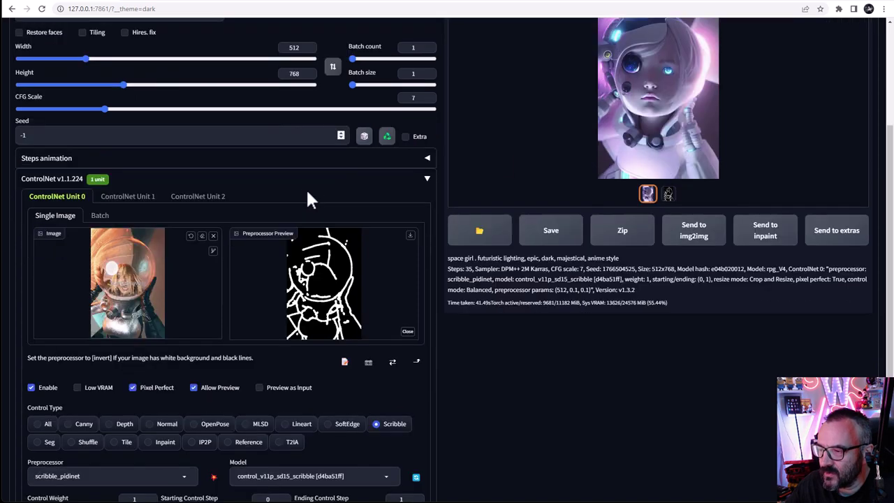
Step: Switch the control type to Seg and generate the seg_ofade20k preview of the glass-helmet portrait
click(49, 348)
scroll(280, 224, down, 1)
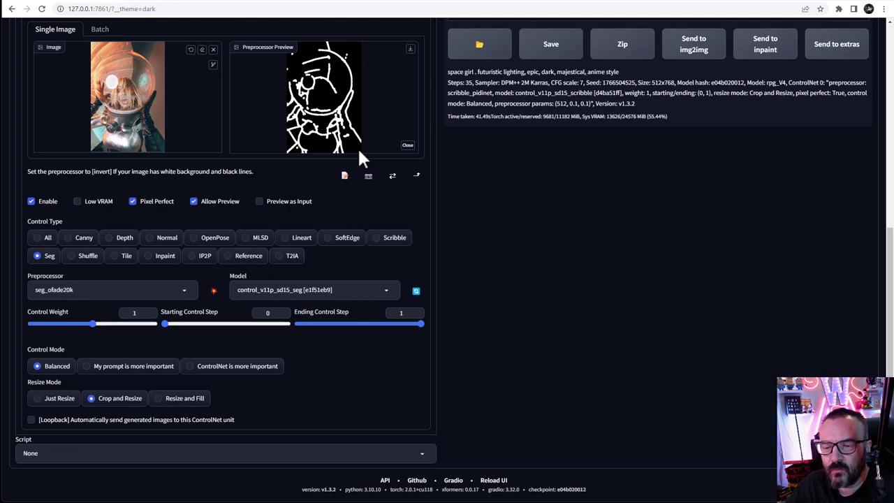
scroll(414, 155, up, 5)
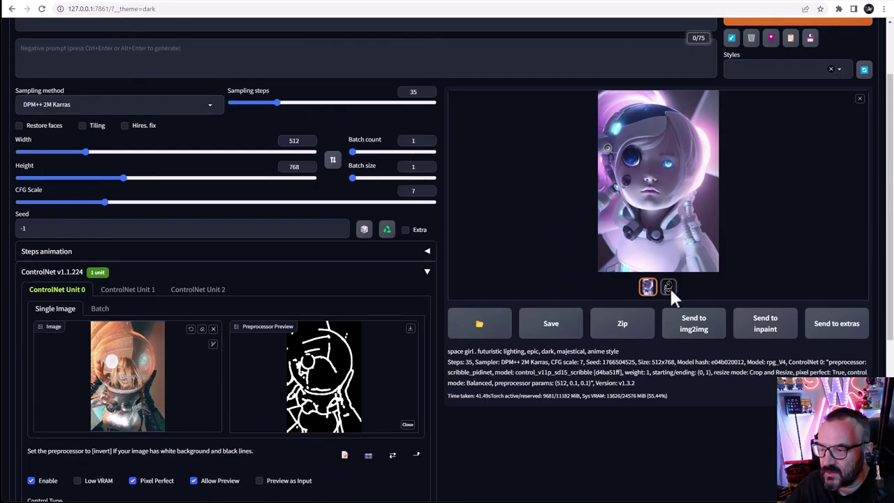
scroll(286, 230, down, 5)
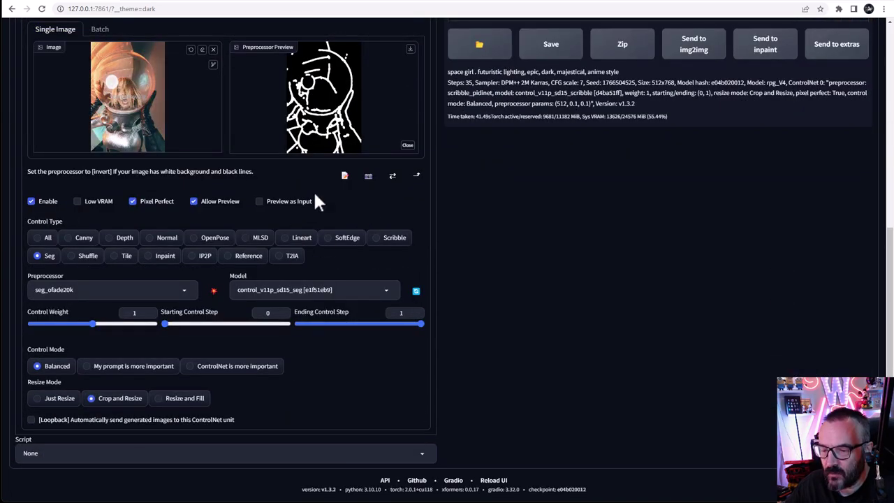
scroll(618, 80, up, 5)
scroll(579, 205, down, 4)
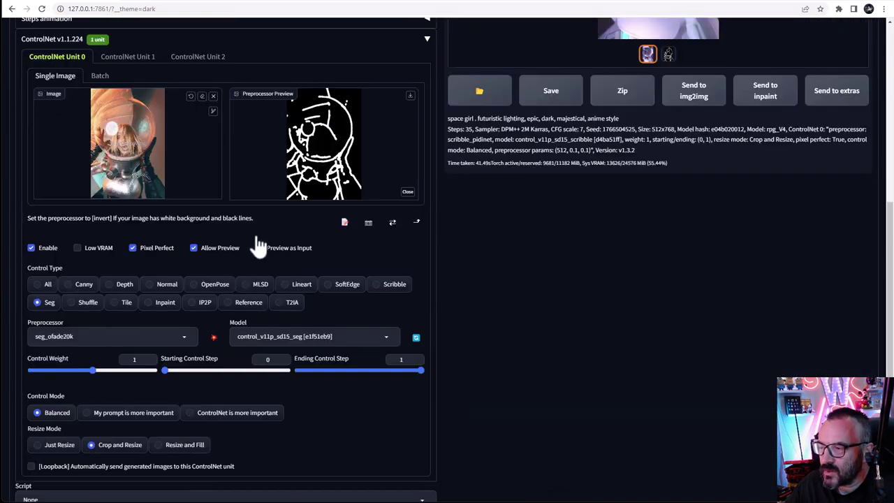
click(419, 225)
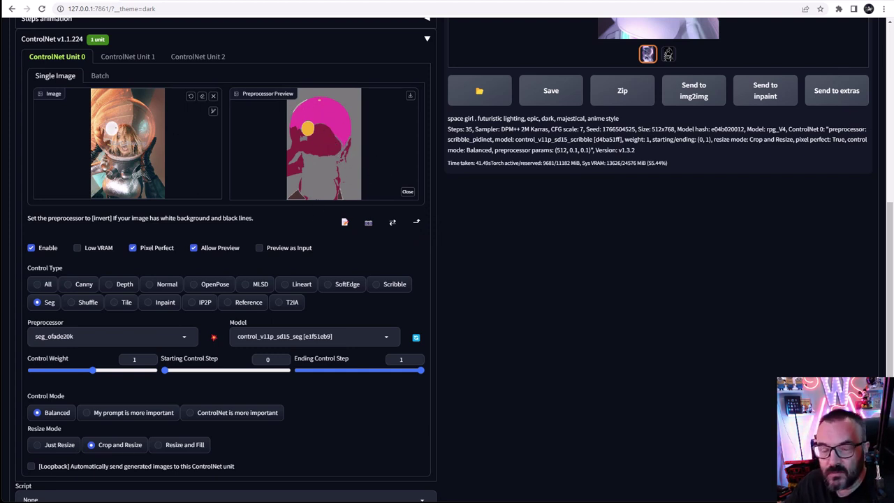
Step: Load the photo of the two figures in lace gowns and generate segmentation previews with seg_ofade20k and seg_ofcoco
drag(164, 163, 140, 140)
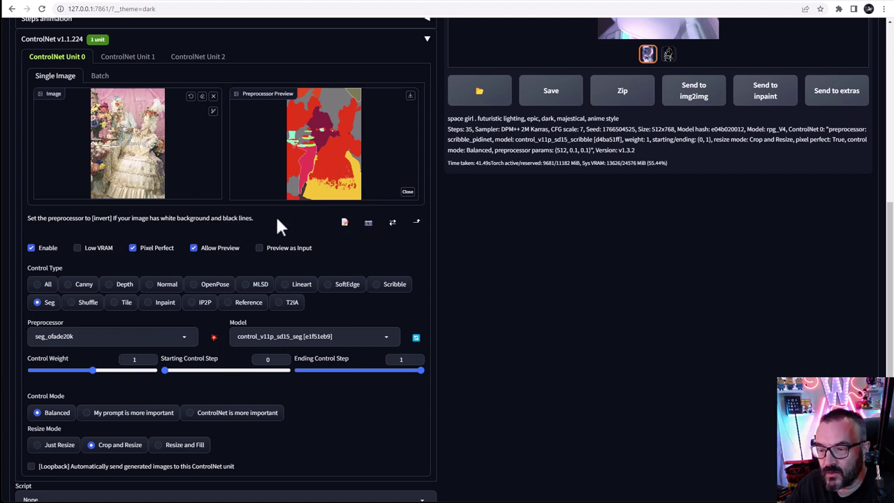
click(185, 338)
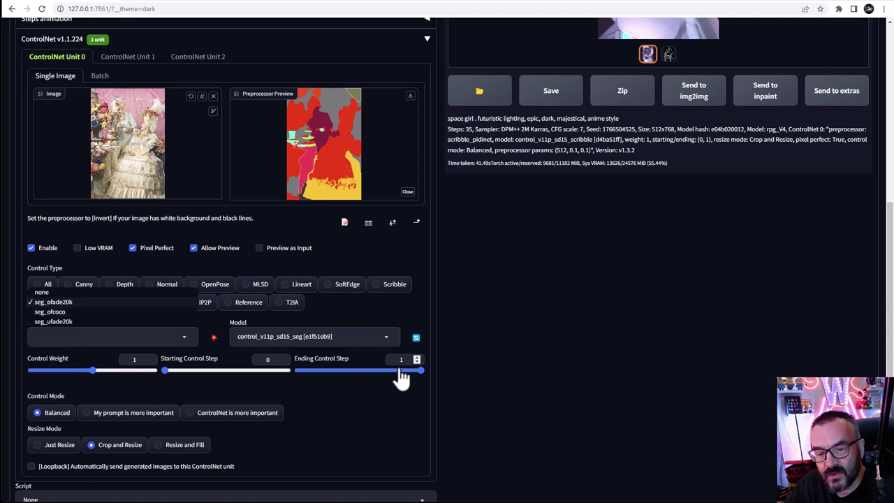
click(89, 311)
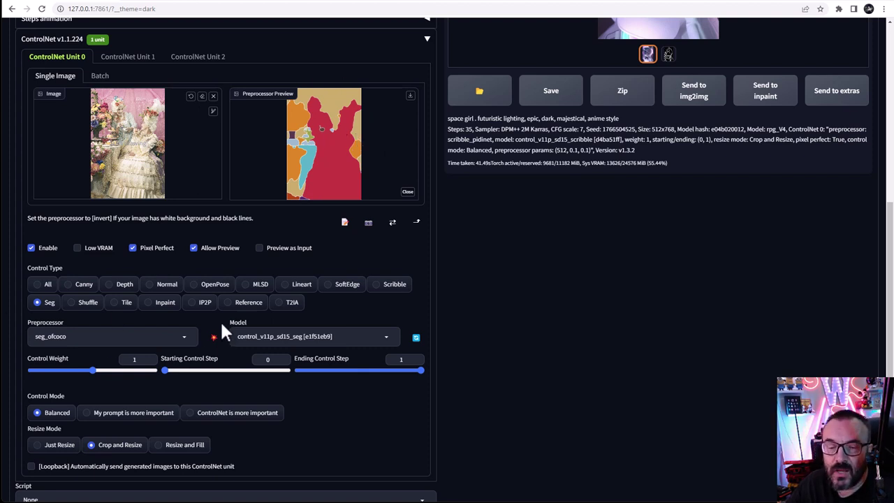
Step: Set the control type to Inpaint for the watercolor forest painting with the small animal, using the inpaint_only preprocessor
click(78, 304)
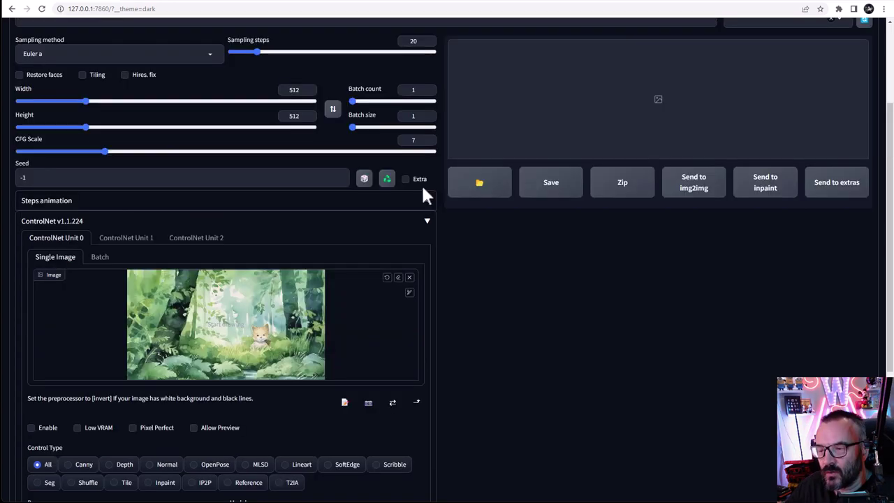
scroll(421, 183, down, 2)
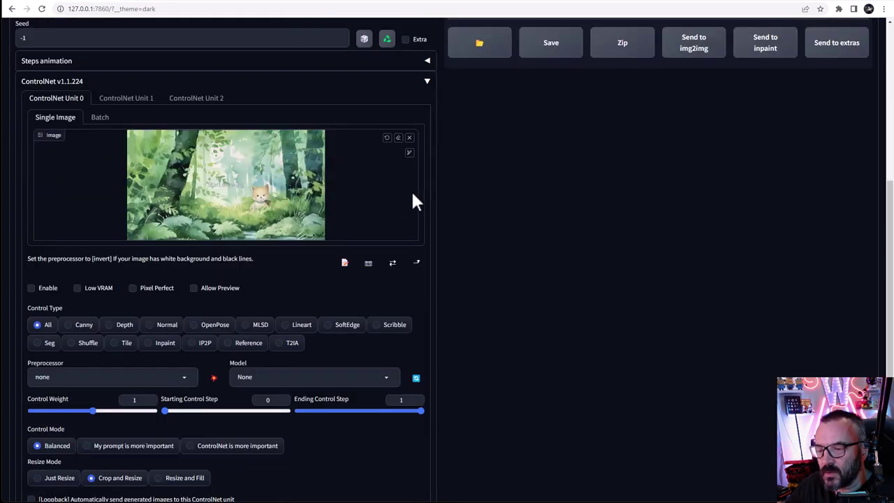
click(162, 343)
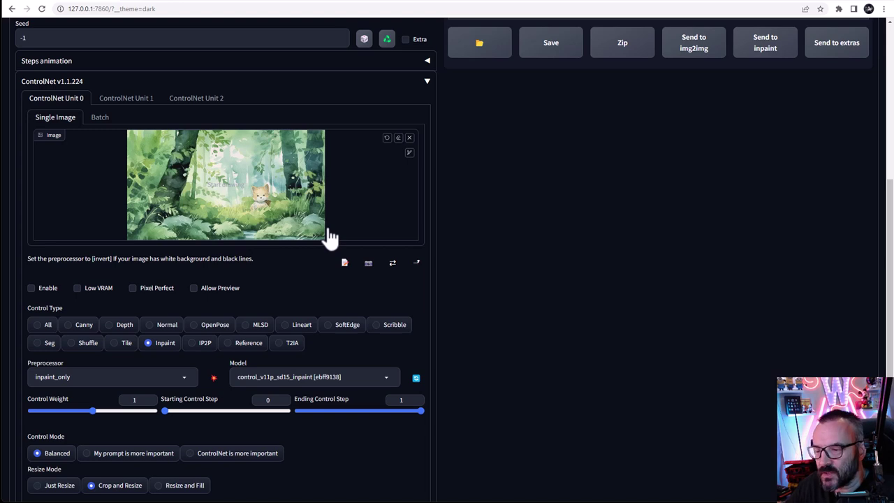
scroll(330, 237, up, 2)
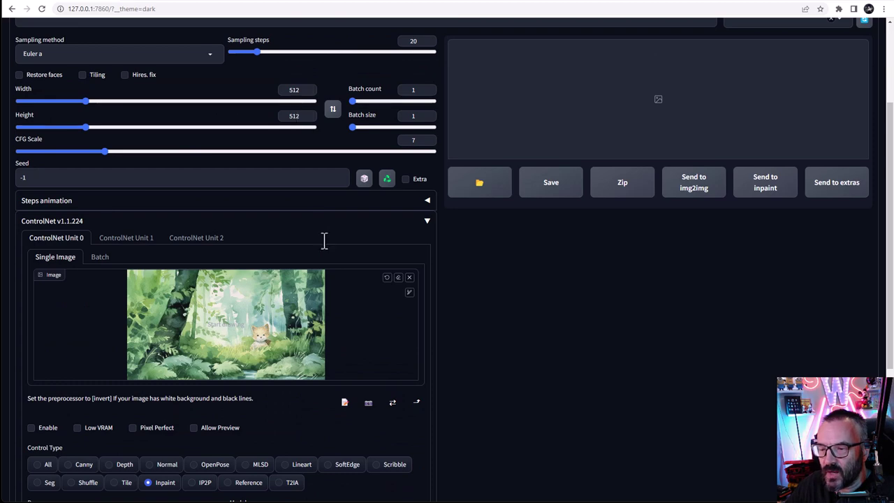
scroll(321, 231, down, 2)
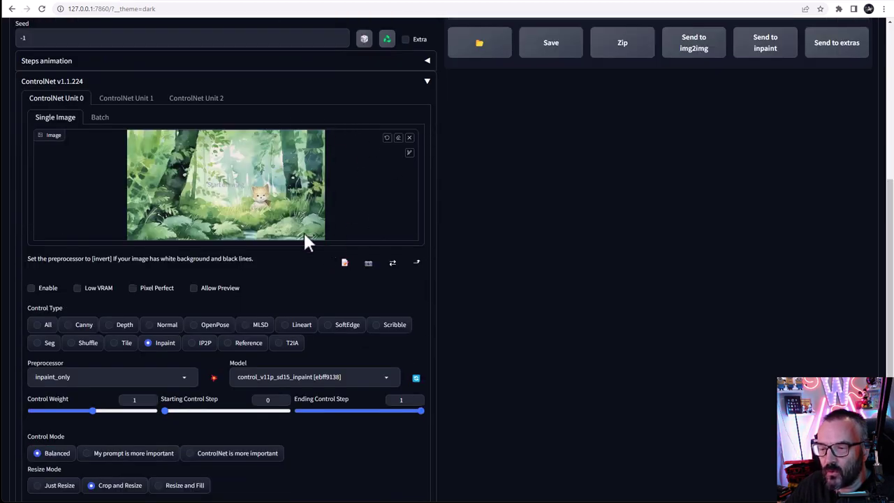
Step: Set the sampling steps to 35 and switch the ControlNet resize mode to Resize and Fill
scroll(194, 222, up, 3)
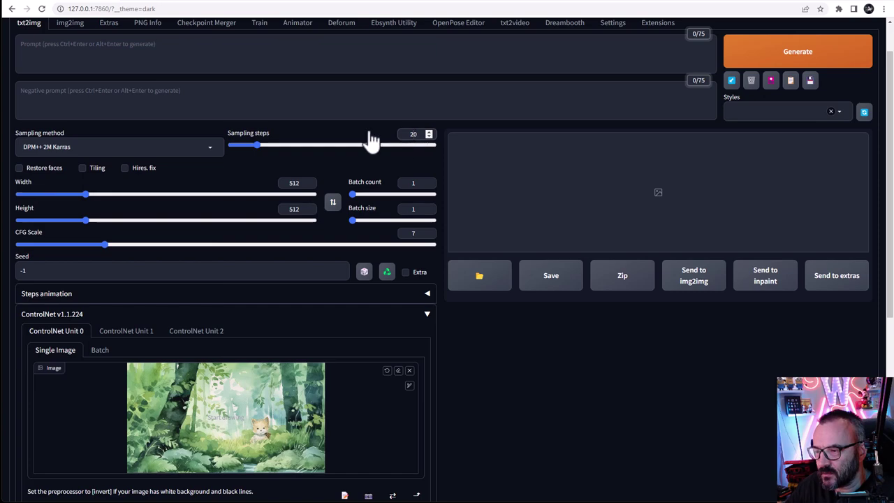
key(ctrl+a)
text(35)
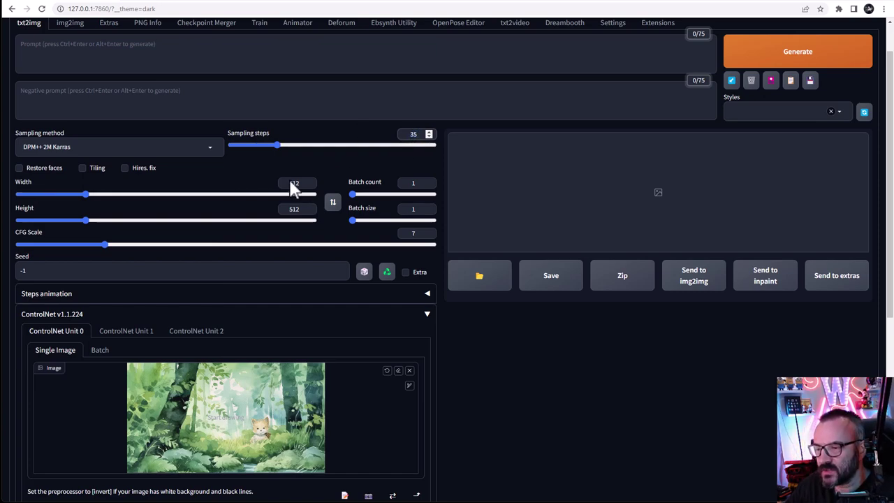
scroll(152, 78, down, 2)
scroll(243, 164, down, 3)
scroll(190, 257, up, 1)
scroll(174, 270, down, 1)
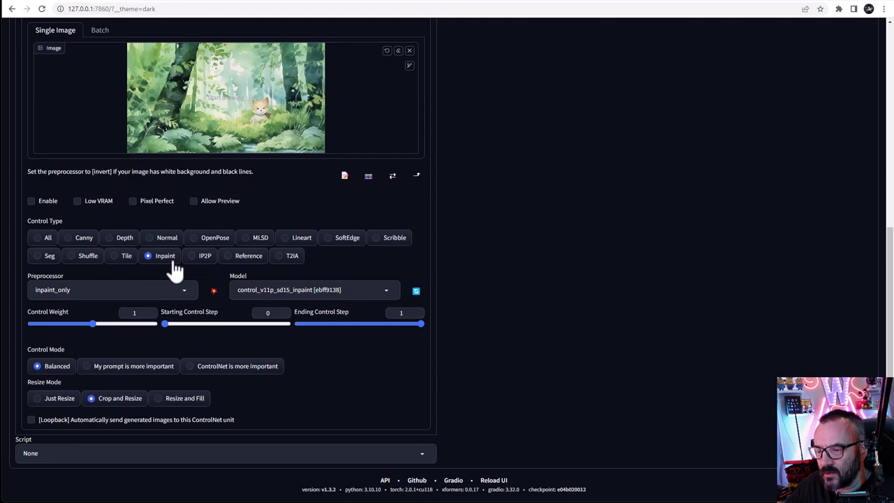
click(184, 398)
Step: Enter the prompt "watercolor, green forest, illustration" for the forest painting
scroll(337, 383, up, 3)
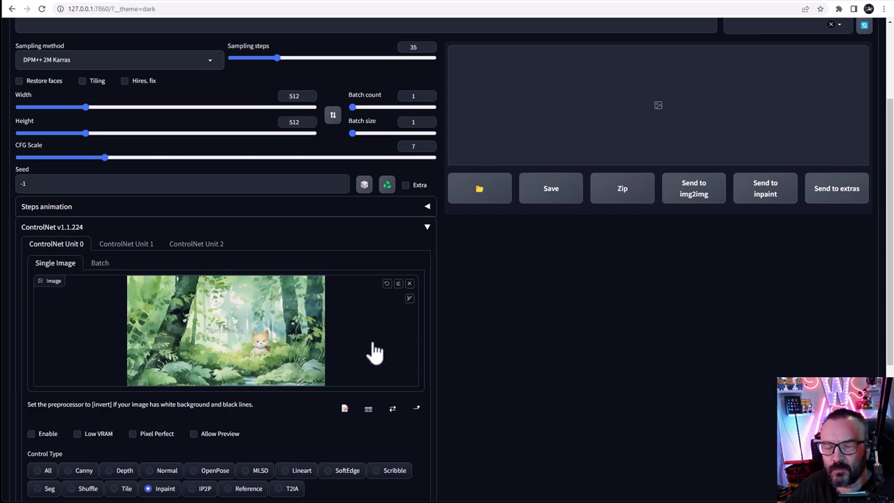
scroll(449, 312, up, 2)
click(126, 103)
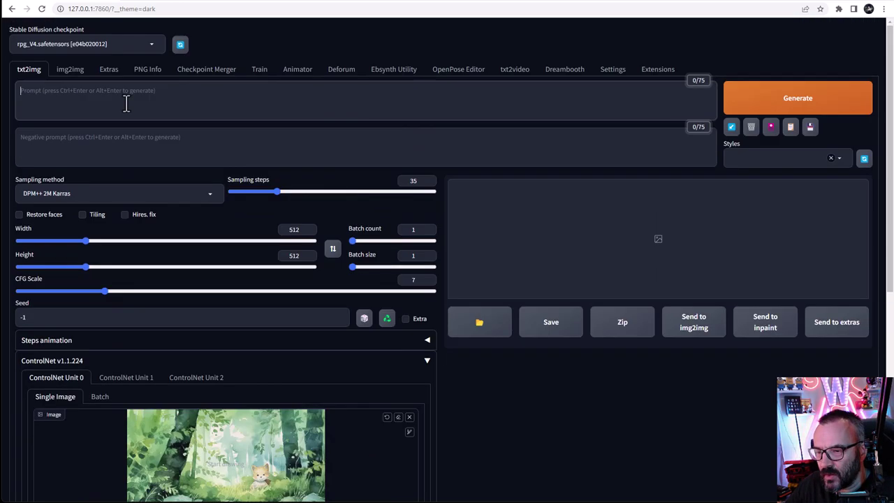
text(water)
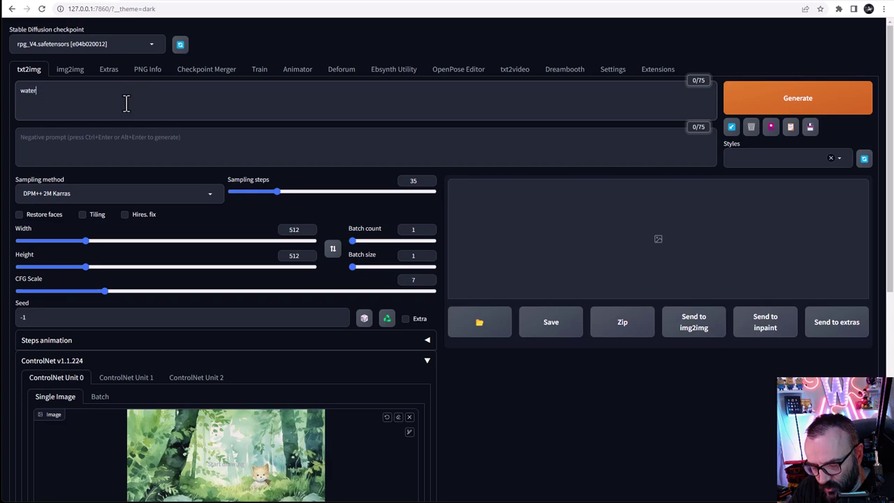
text(color, green forest, illustration)
Step: Lower the CFG scale to 5.5, generate the forest image with the Inpaint control type and open the result
scroll(265, 157, down, 3)
scroll(264, 156, down, 2)
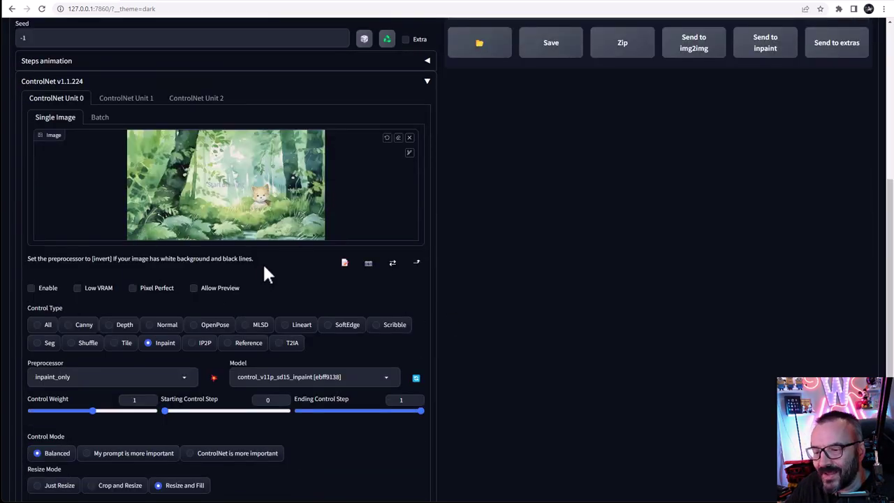
scroll(263, 263, up, 3)
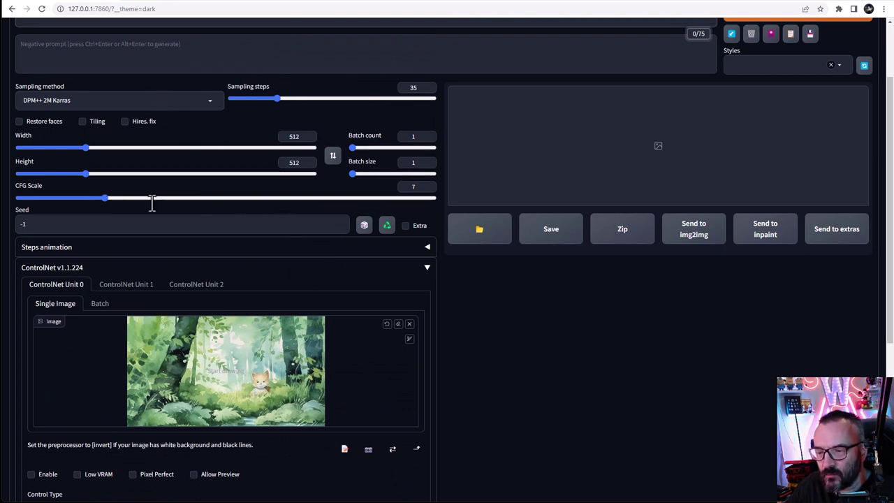
drag(101, 197, 82, 199)
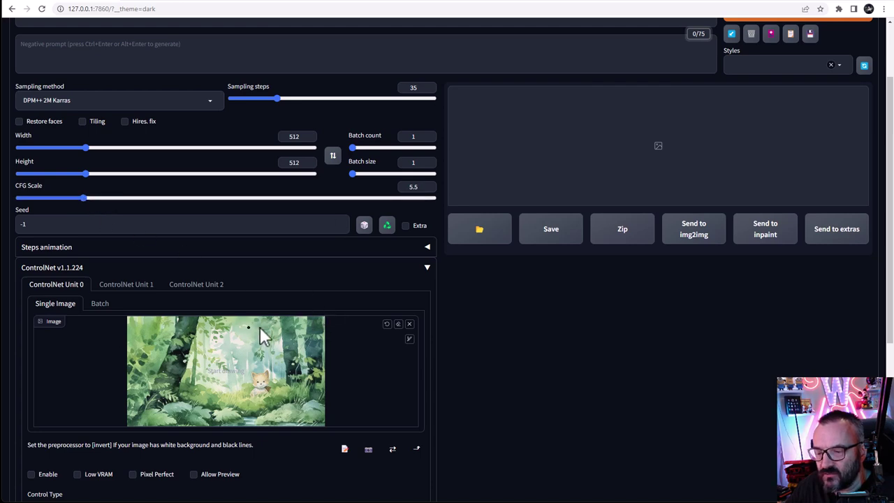
scroll(311, 404, up, 3)
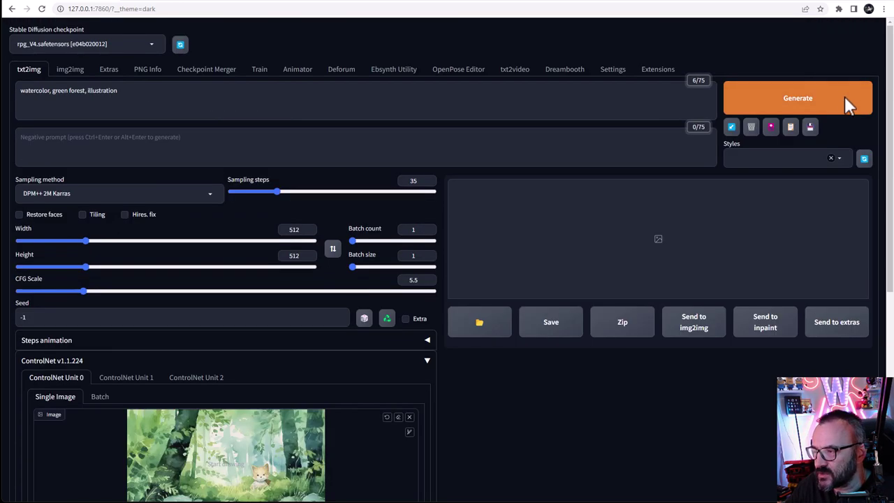
click(844, 97)
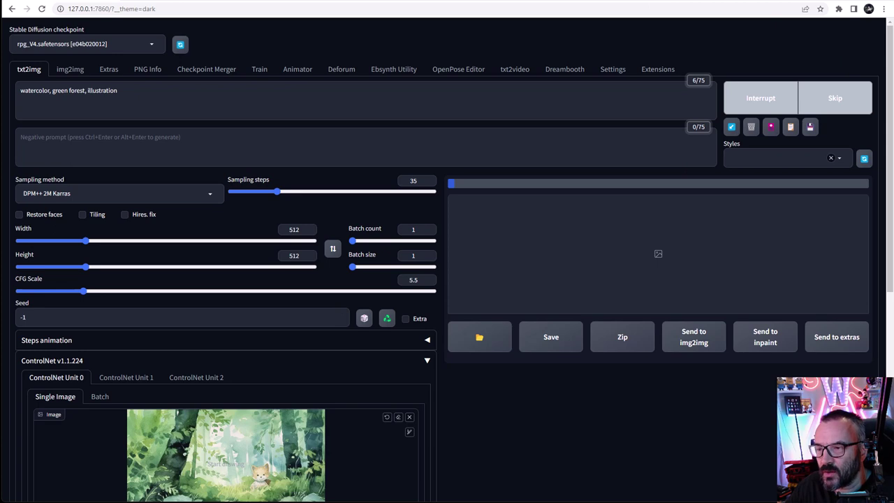
click(520, 238)
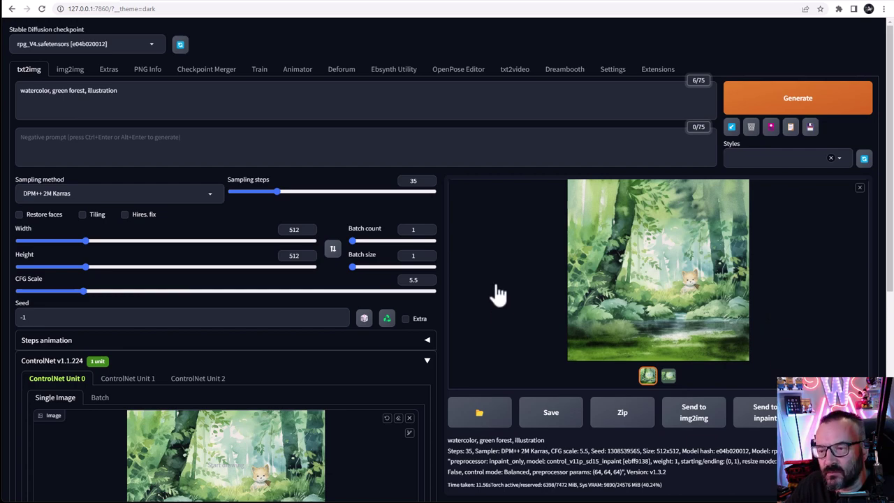
Step: Review the IP2P settings for the chair photo and enter the prompt "make it cover with snow"
scroll(343, 303, down, 4)
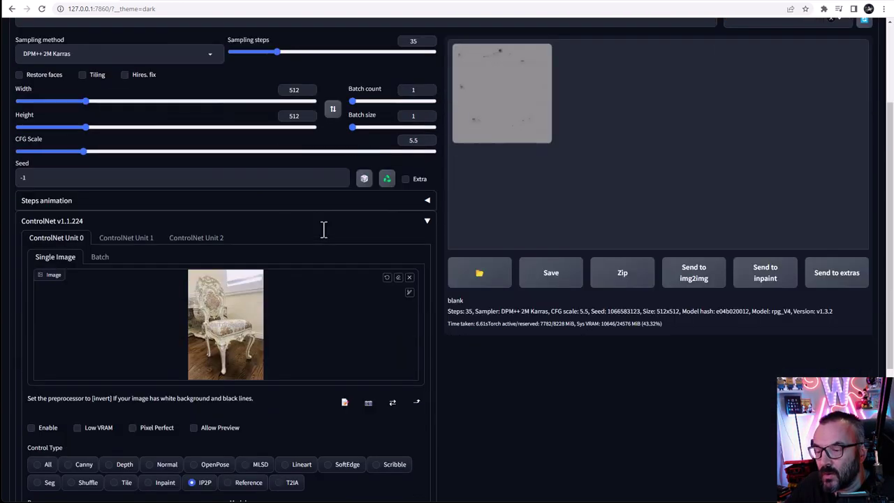
scroll(323, 229, down, 3)
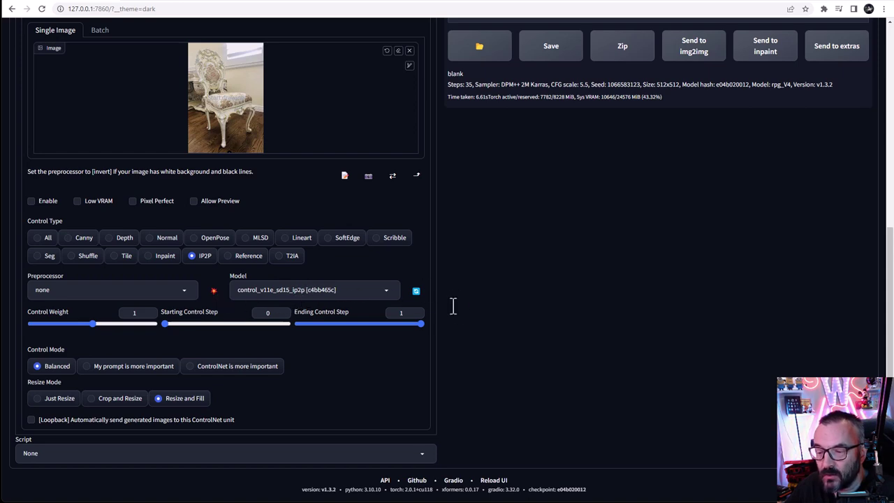
scroll(452, 305, up, 3)
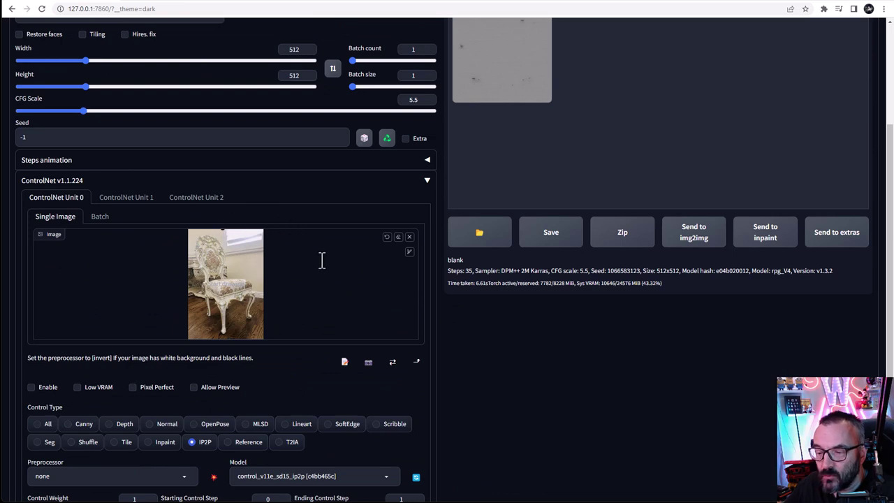
scroll(359, 297, up, 3)
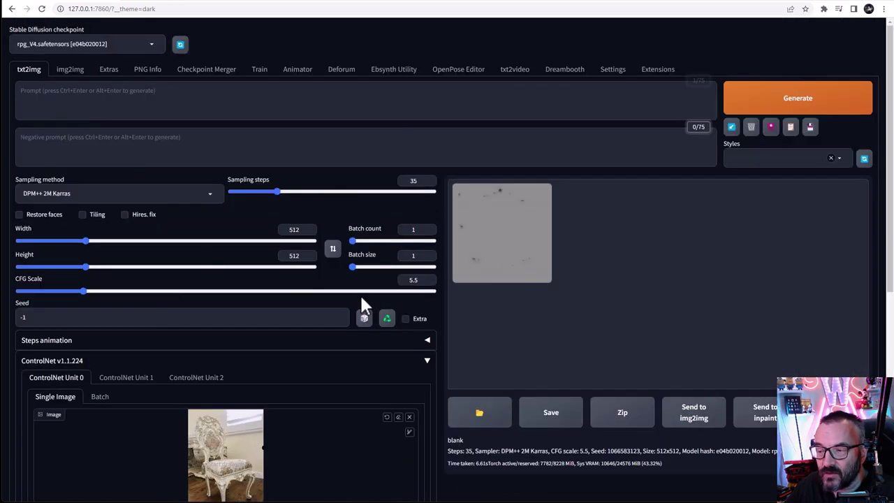
click(237, 98)
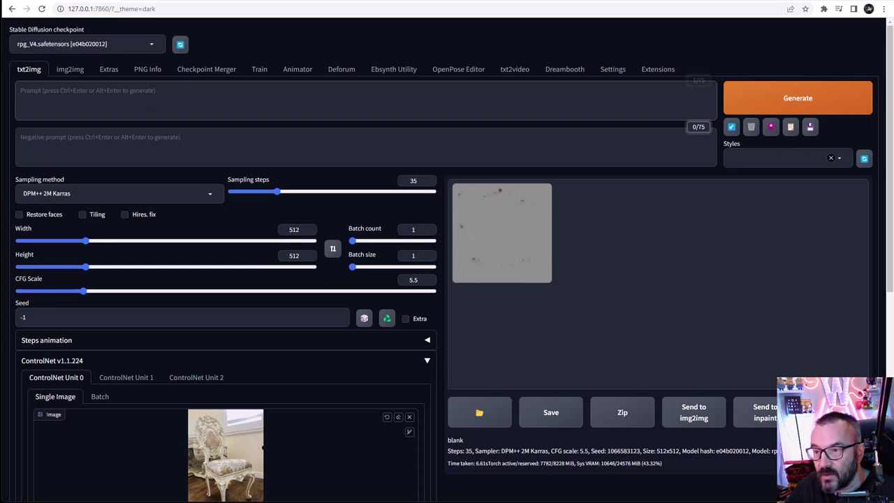
text(make it cover with snow)
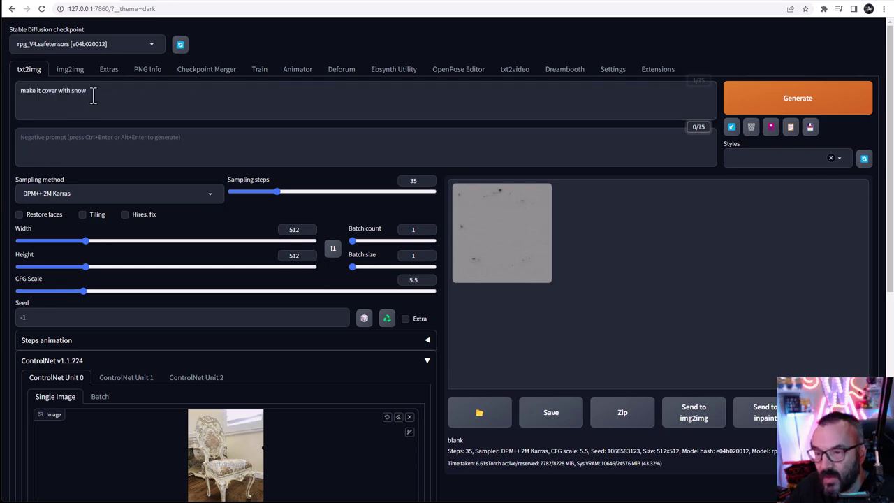
Step: Enable ControlNet Unit 0 for the chair photo, generate the IP2P snow version and open the result
scroll(290, 231, down, 2)
scroll(314, 224, down, 2)
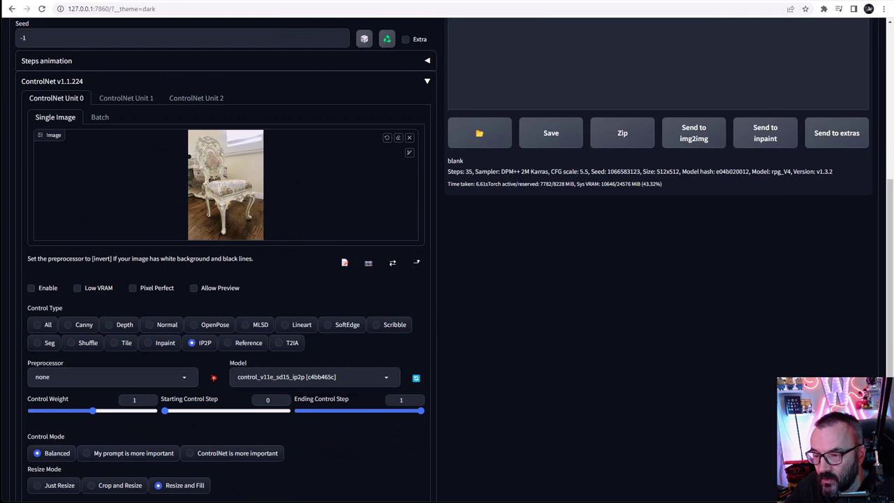
click(43, 290)
scroll(108, 237, down, 1)
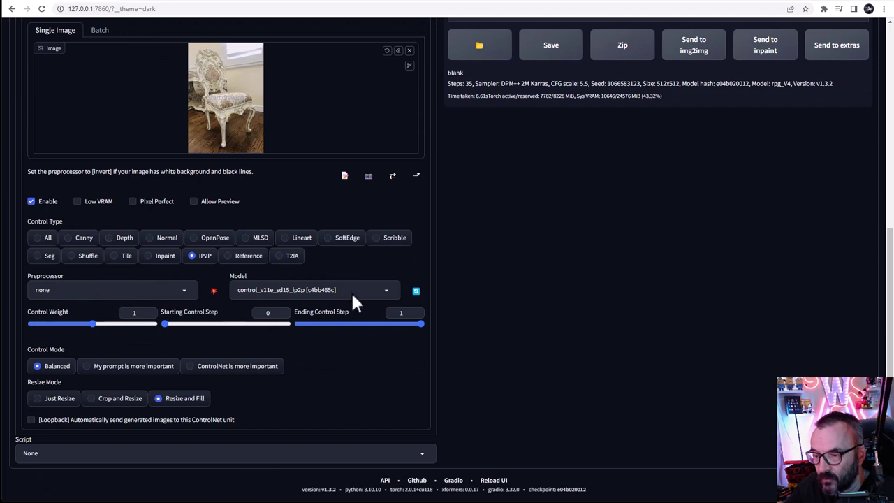
scroll(388, 359, up, 5)
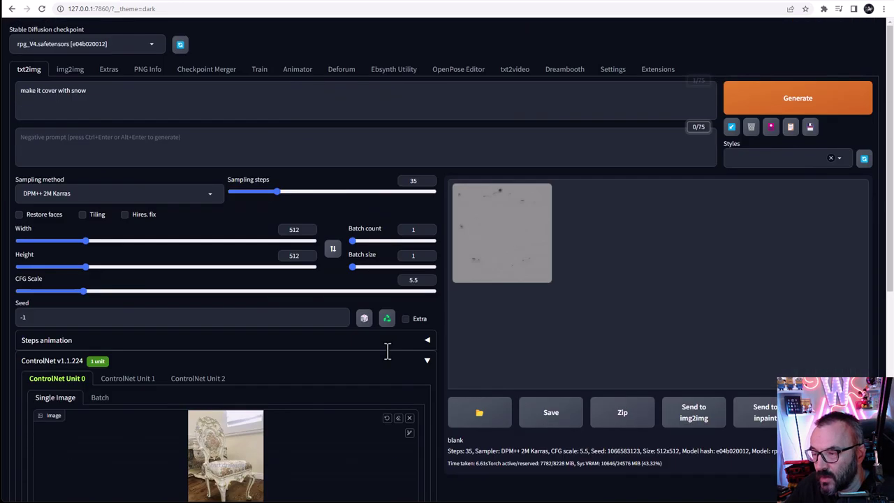
click(803, 111)
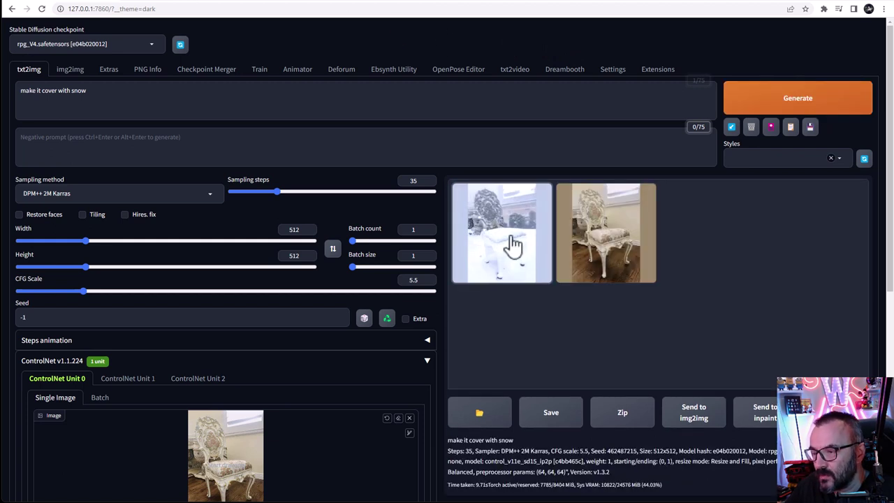
click(512, 243)
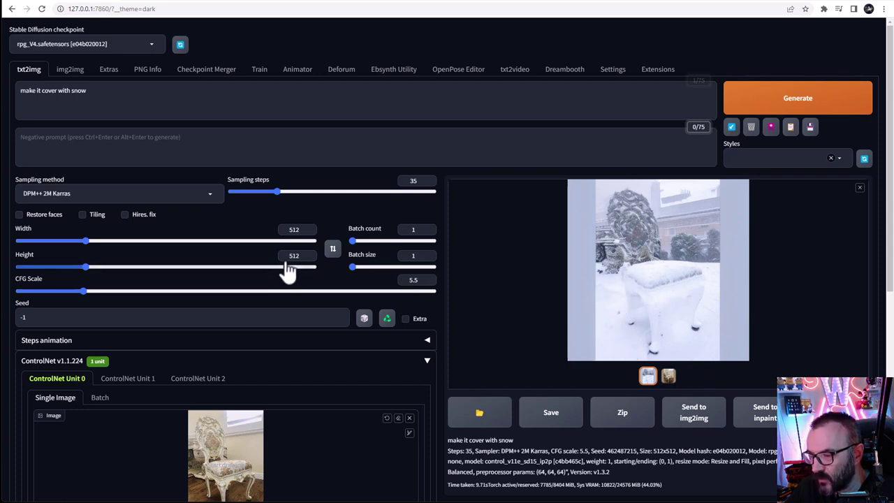
Step: Set the image height to 768 and generate the snow-covered chair again
drag(301, 257, 275, 254)
text(768)
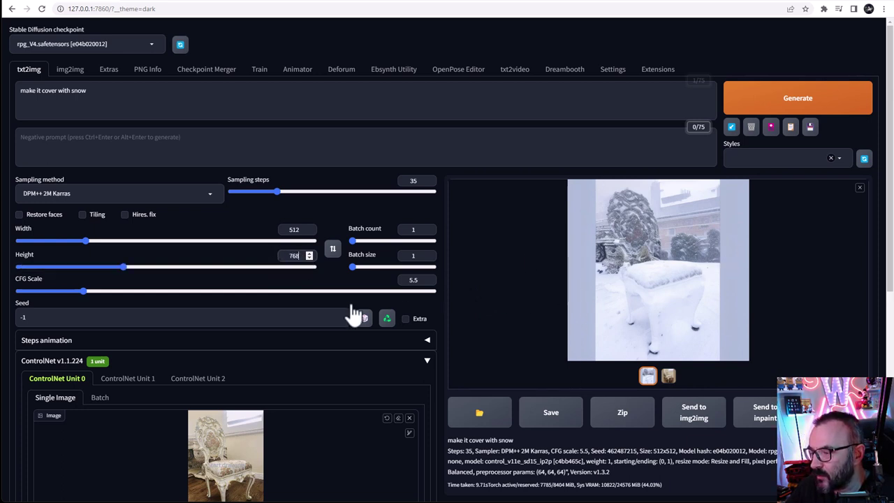
scroll(333, 311, down, 3)
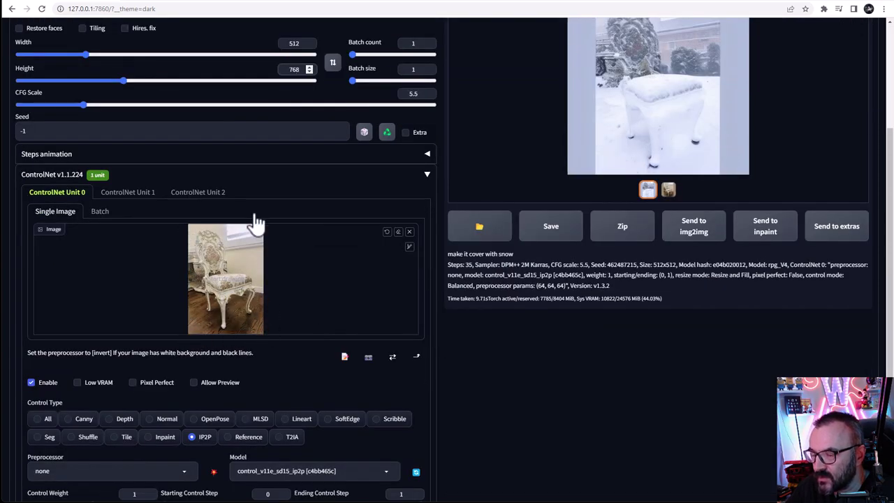
scroll(419, 270, up, 3)
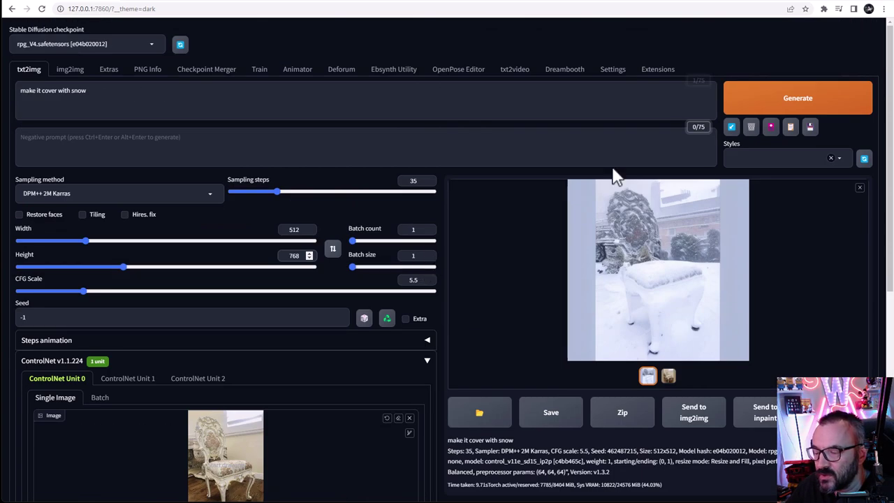
click(798, 99)
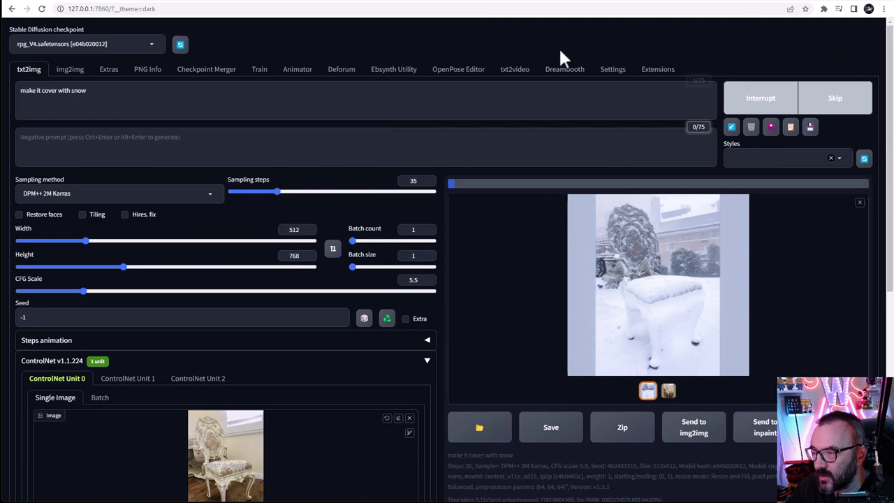
Step: Compare the new snow-covered chair with the reference photo, viewing the result at full size
scroll(528, 90, down, 3)
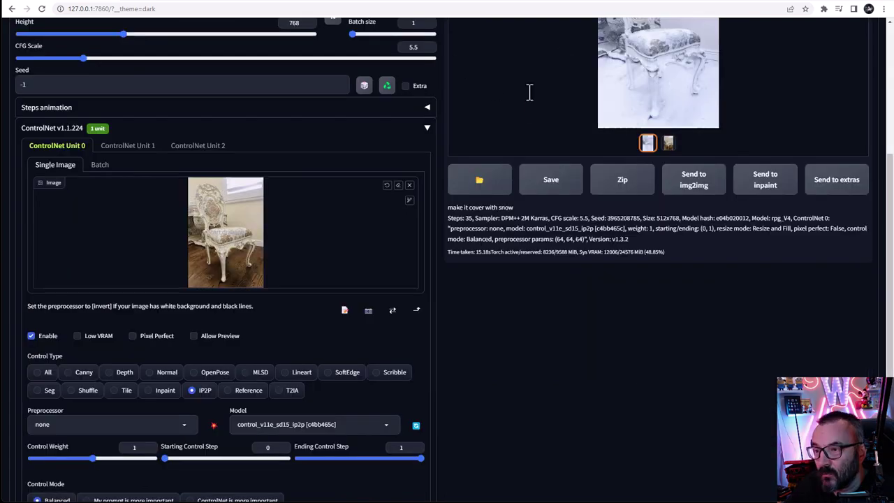
scroll(544, 120, up, 3)
click(686, 209)
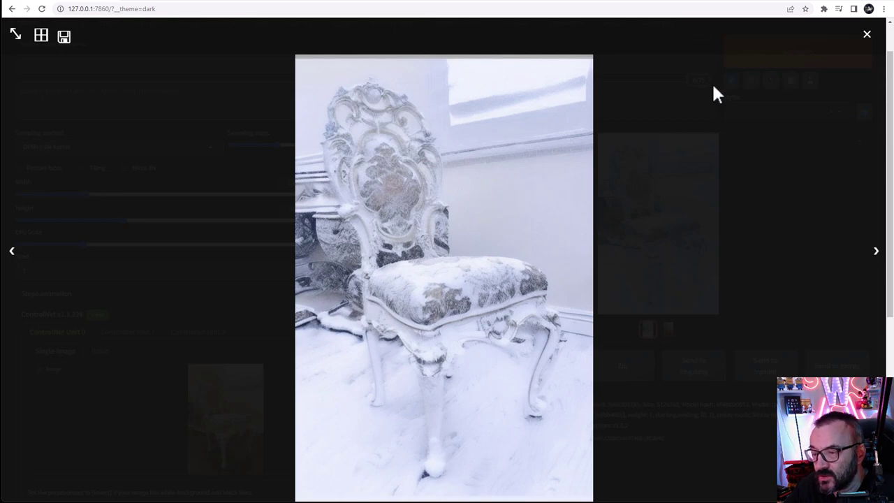
click(866, 34)
scroll(335, 255, up, 1)
Step: Switch the ControlNet control type from IP2P to Reference, using the reference_only preprocessor
scroll(140, 265, down, 4)
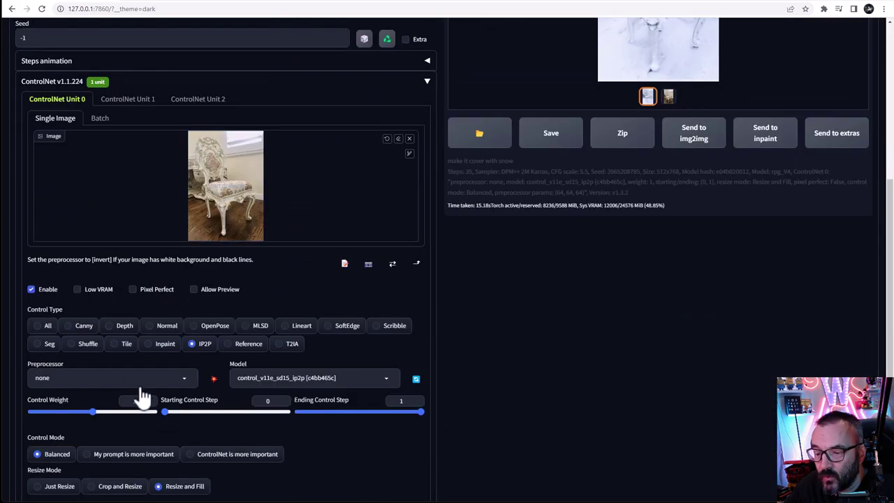
scroll(195, 377, down, 1)
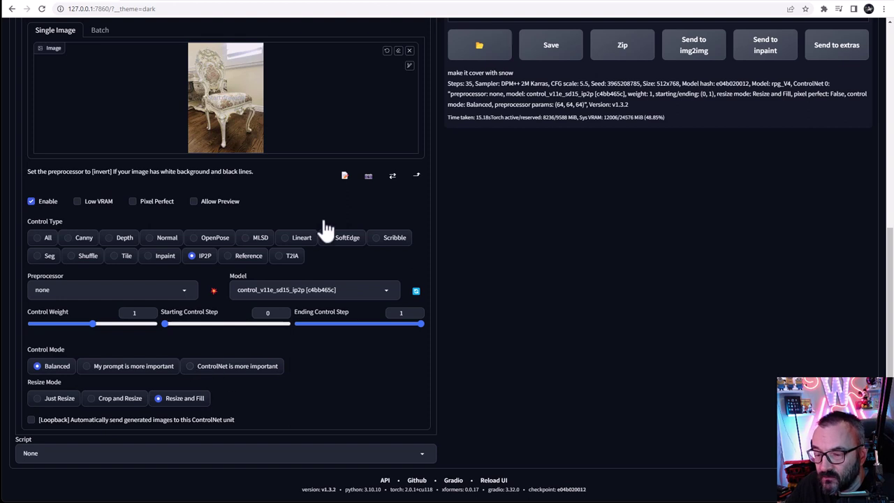
click(249, 256)
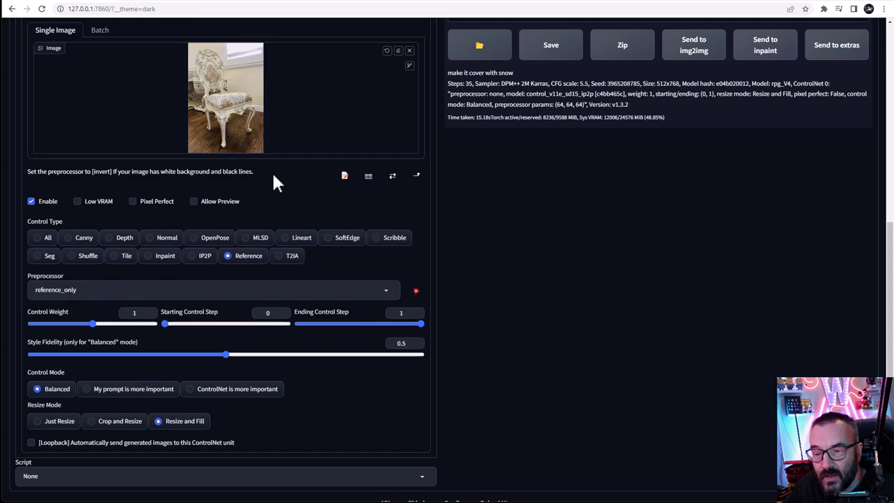
Step: Replace the chair photo in ControlNet Unit 0 with the image of a figure in front of a glowing red ring
scroll(409, 165, up, 2)
scroll(354, 124, up, 3)
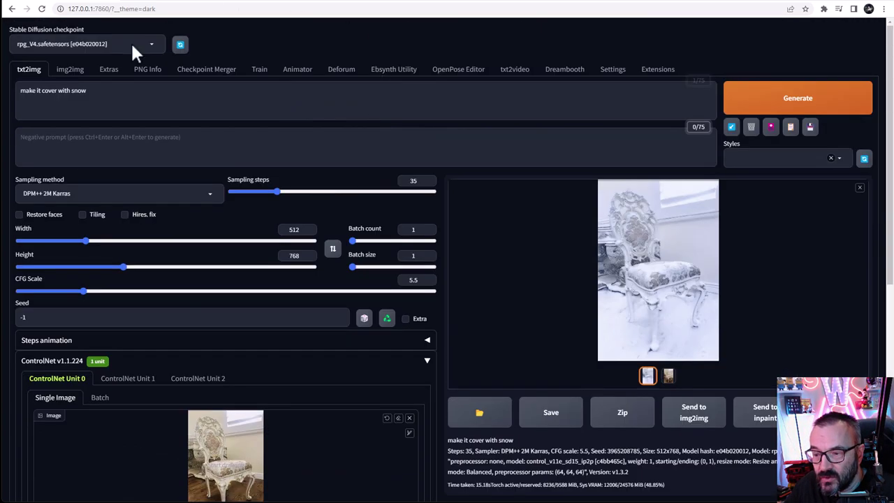
scroll(243, 224, down, 2)
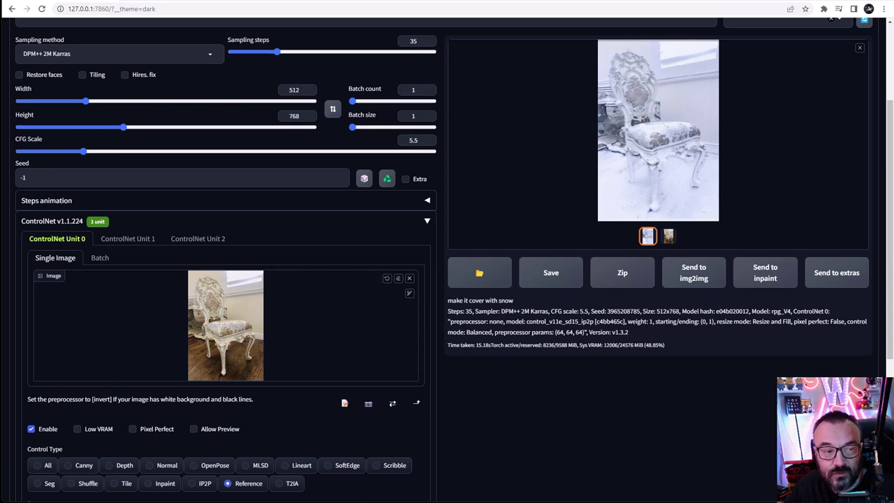
drag(13, 181, 222, 324)
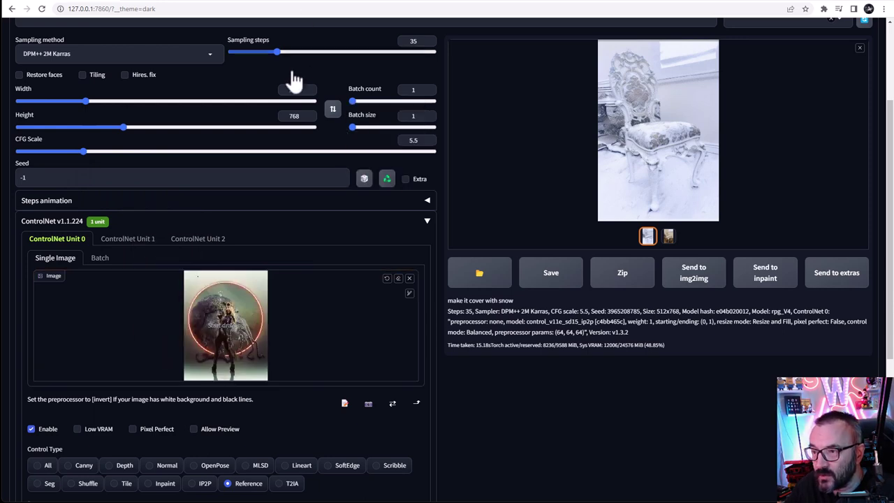
Step: Replace the prompt with "Pinup scifi model, fighting aliens by portal"
scroll(293, 105, up, 2)
click(128, 100)
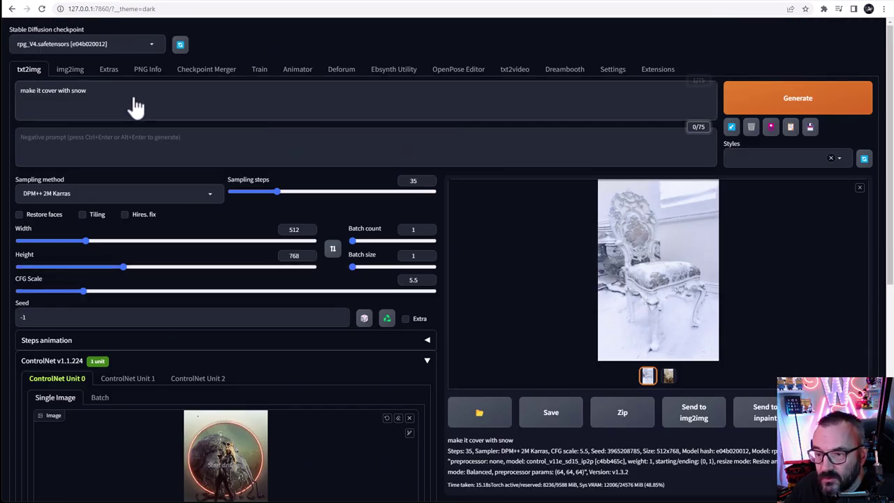
key(BackSpace)
key(BackSpace)
key(BackSpace)
key(BackSpace)
key(BackSpace)
key(BackSpace)
key(BackSpace)
key(BackSpace)
key(BackSpace)
key(BackSpace)
key(BackSpace)
key(BackSpace)
key(BackSpace)
key(BackSpace)
key(BackSpace)
key(BackSpace)
key(BackSpace)
key(BackSpace)
key(BackSpace)
key(BackSpace)
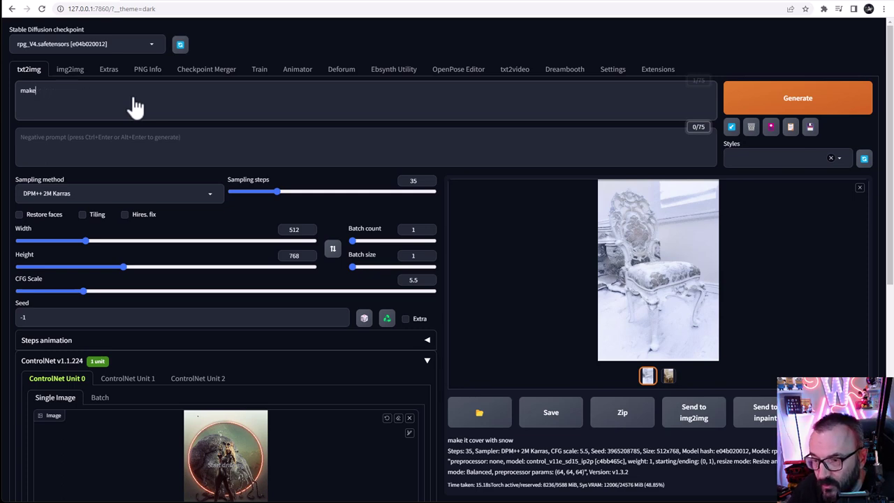
text(Pinup scifi model, fighting aliens by portal)
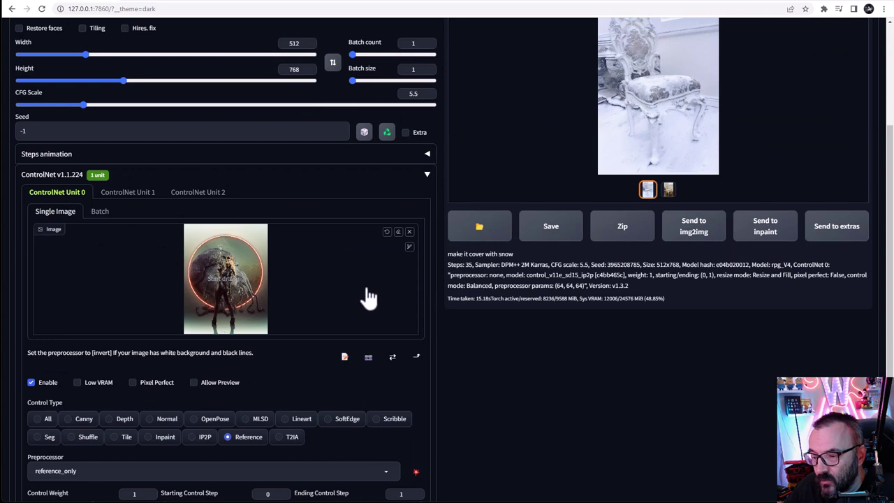
Step: Set the Reference control's Style Fidelity to 0.63 and generate the image
scroll(369, 297, up, 2)
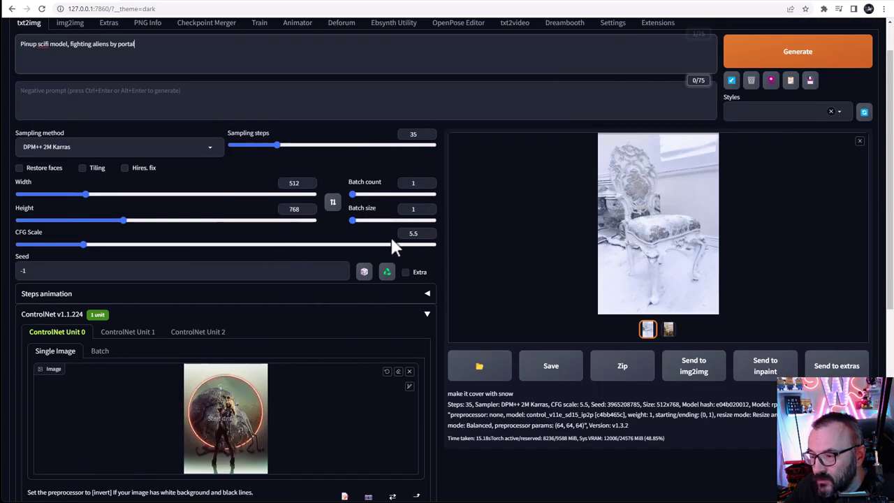
scroll(359, 253, down, 4)
scroll(237, 343, down, 1)
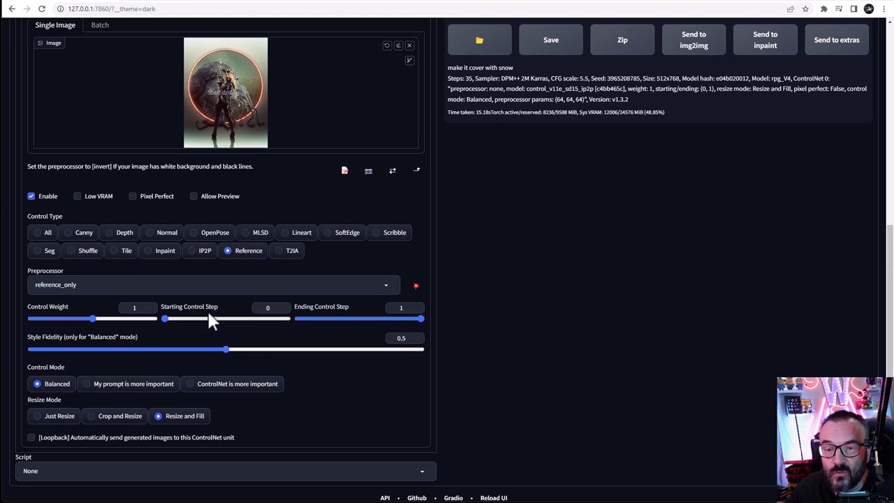
drag(225, 349, 276, 346)
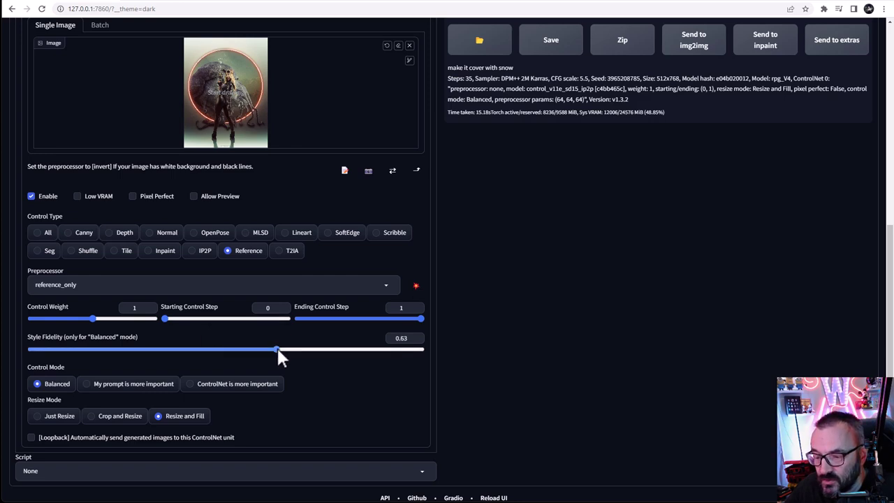
scroll(619, 97, up, 5)
click(786, 63)
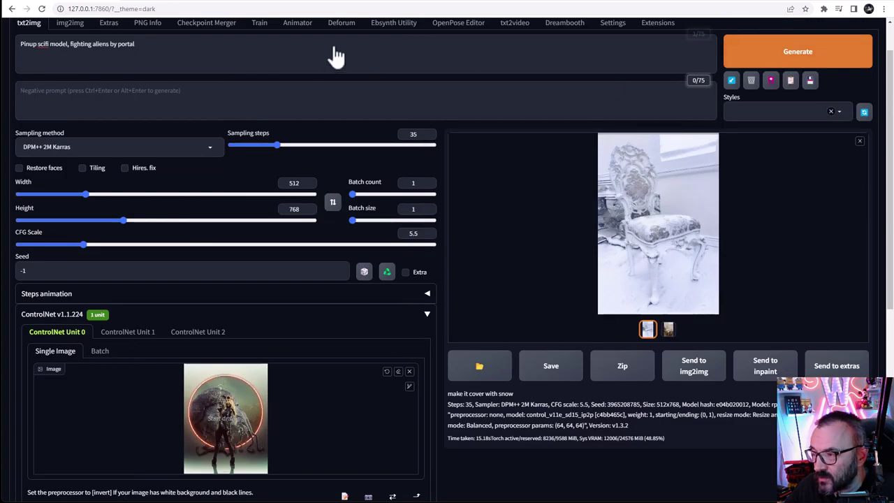
Step: Compare the generated sci-fi figure with the reference image and review the prompt and Reference control settings
scroll(553, 137, down, 1)
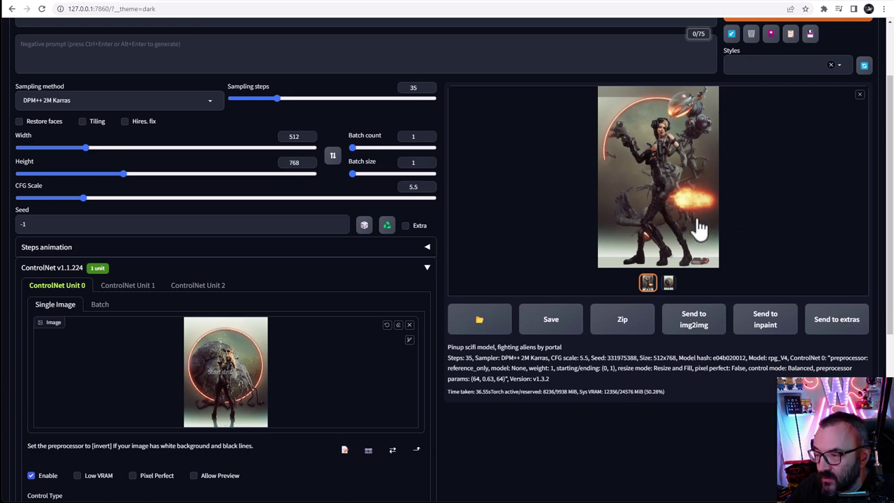
scroll(310, 178, up, 2)
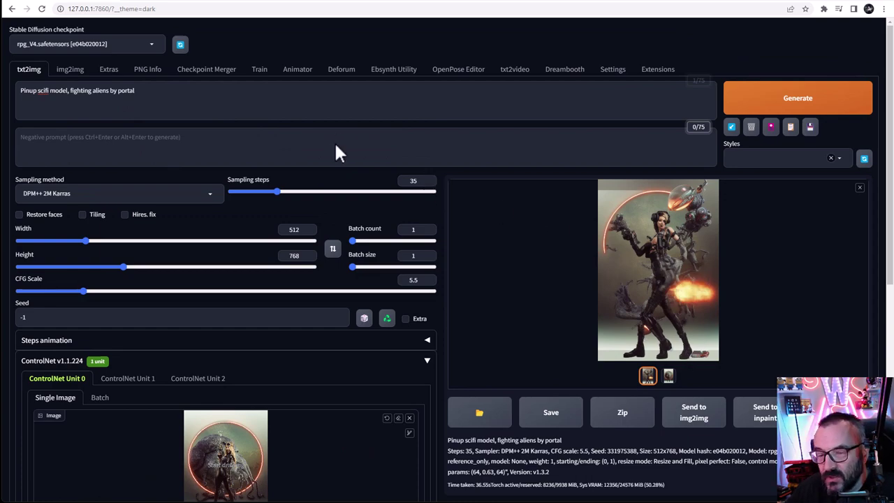
scroll(472, 252, down, 5)
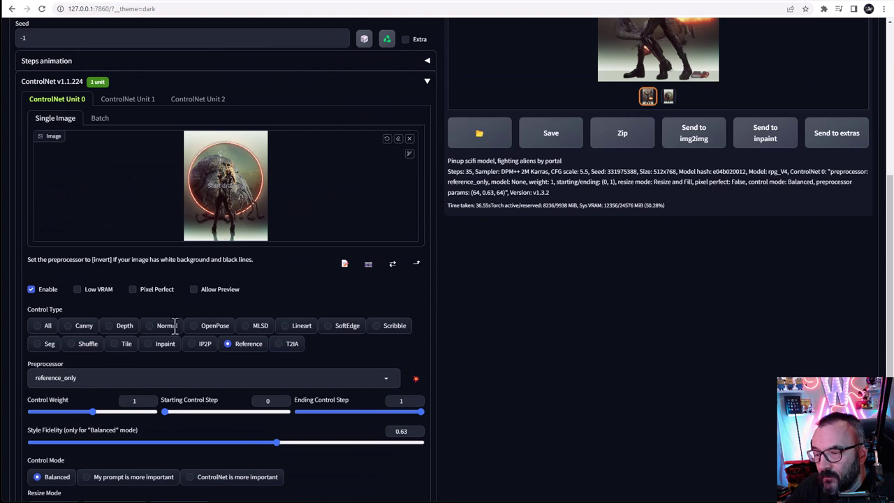
scroll(474, 260, down, 2)
scroll(444, 293, up, 2)
scroll(442, 286, up, 2)
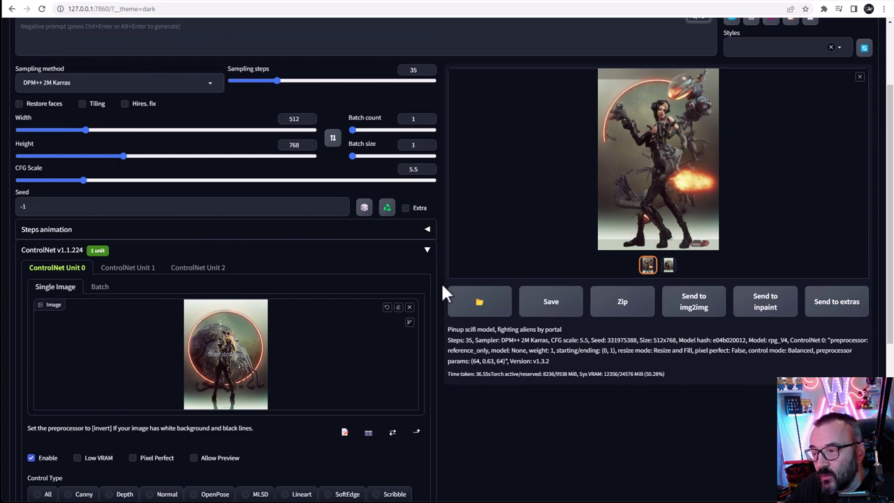
Step: Switch the ControlNet control type to T2IA, check its preprocessors and choose the t2iadapter_depth_sd14v1 model
scroll(416, 262, down, 4)
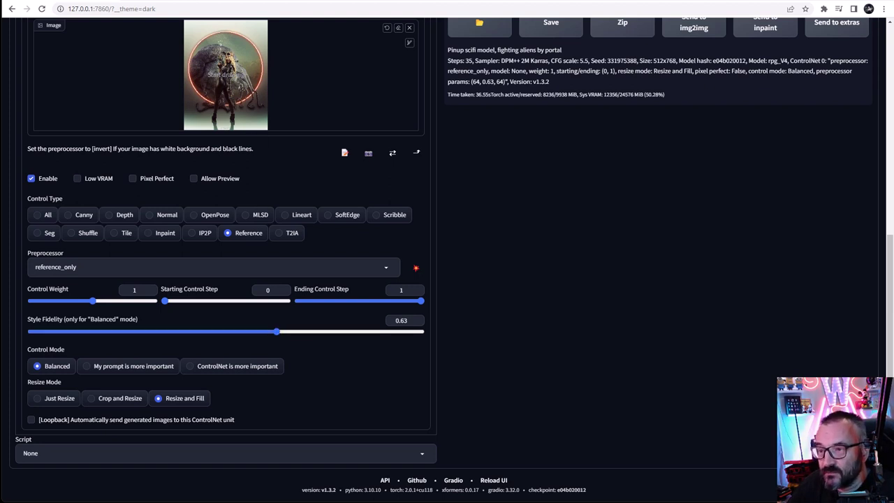
click(292, 232)
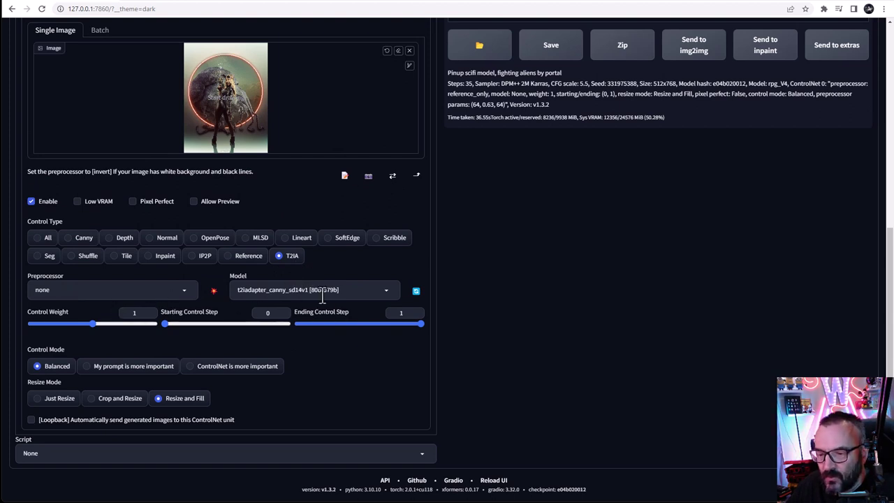
click(176, 289)
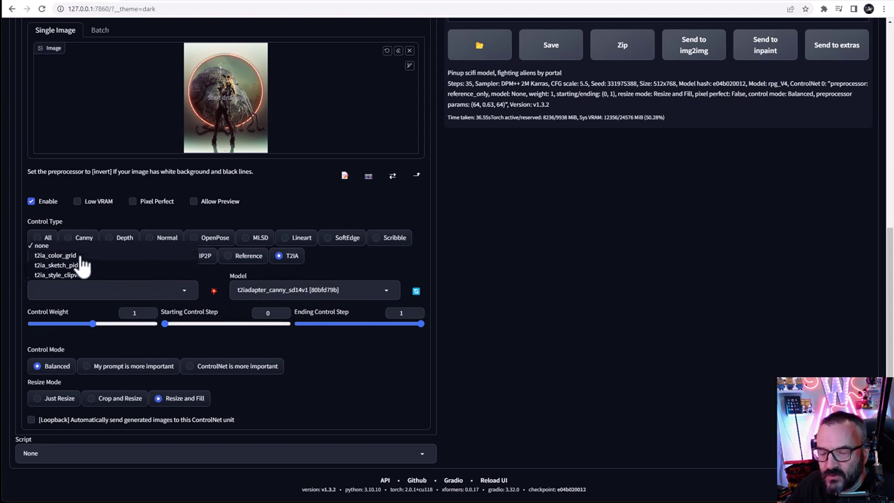
click(360, 291)
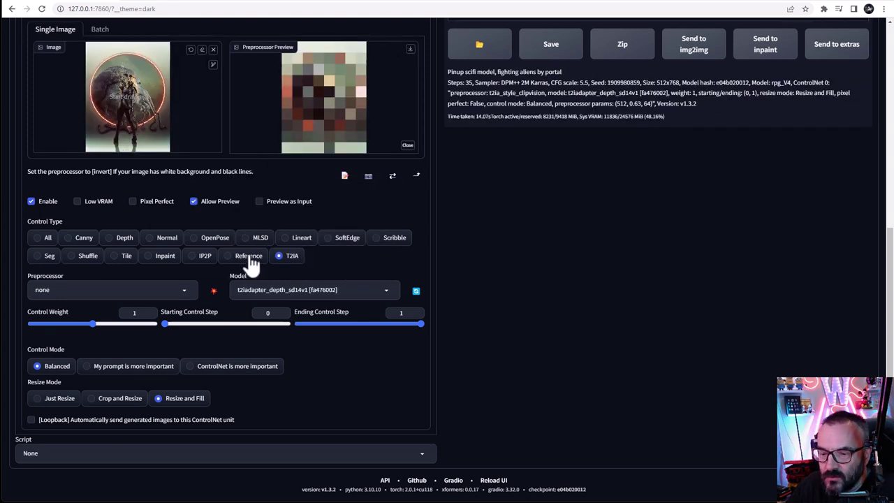
Step: Preview the T2IA preprocessors t2ia_color_grid, t2ia_sketch_pidi and t2ia_style_clipvision in turn on the reference image
click(183, 287)
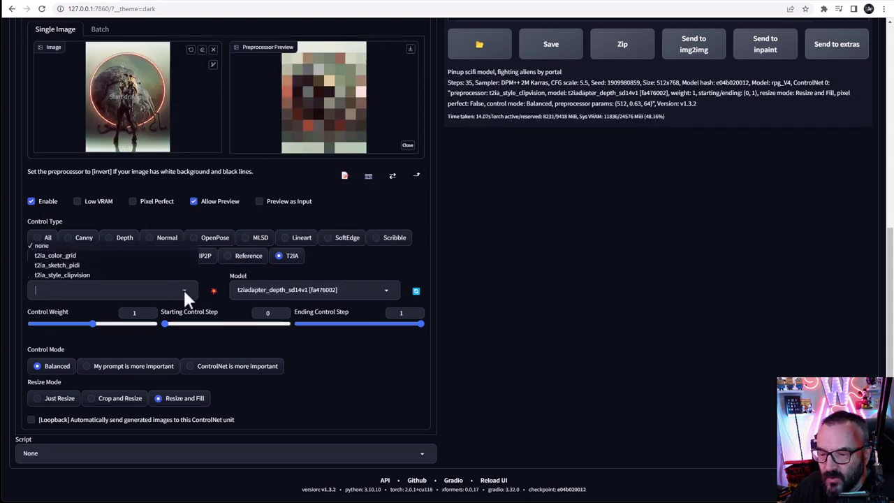
click(109, 255)
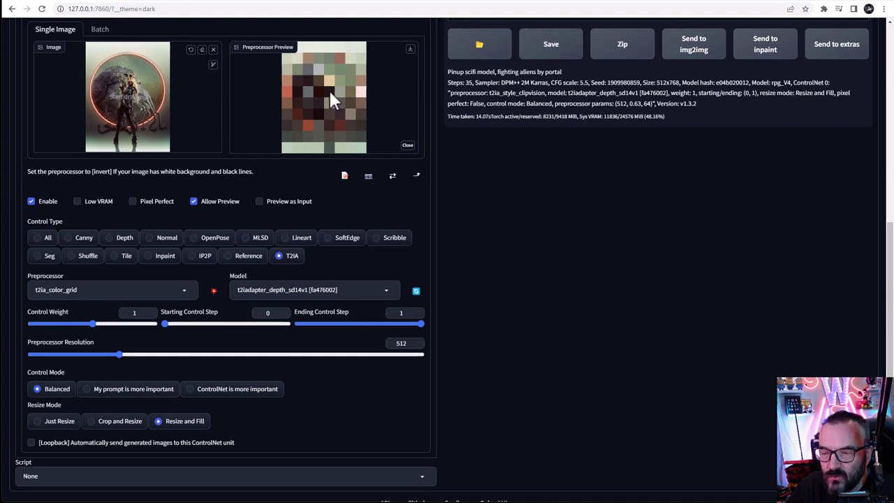
click(185, 289)
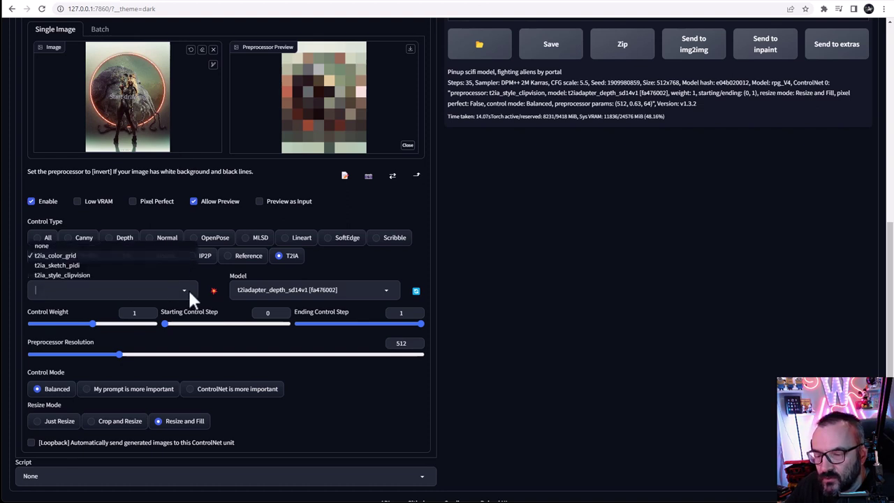
click(100, 266)
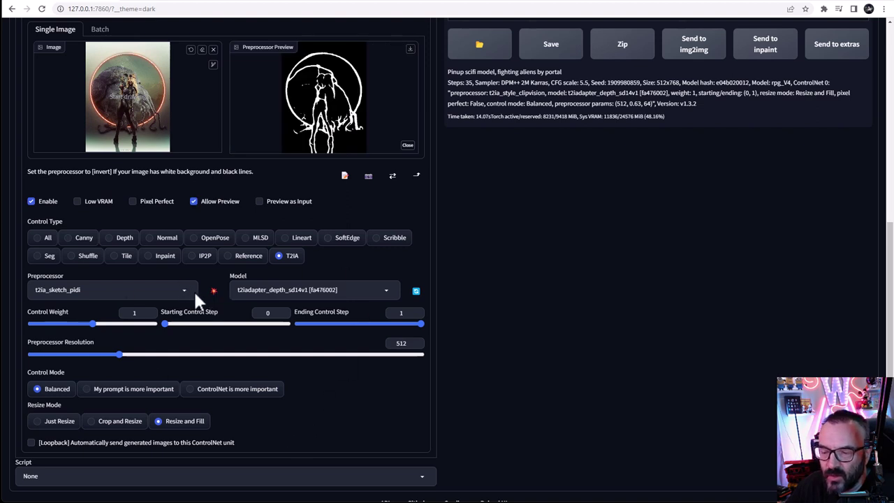
click(183, 290)
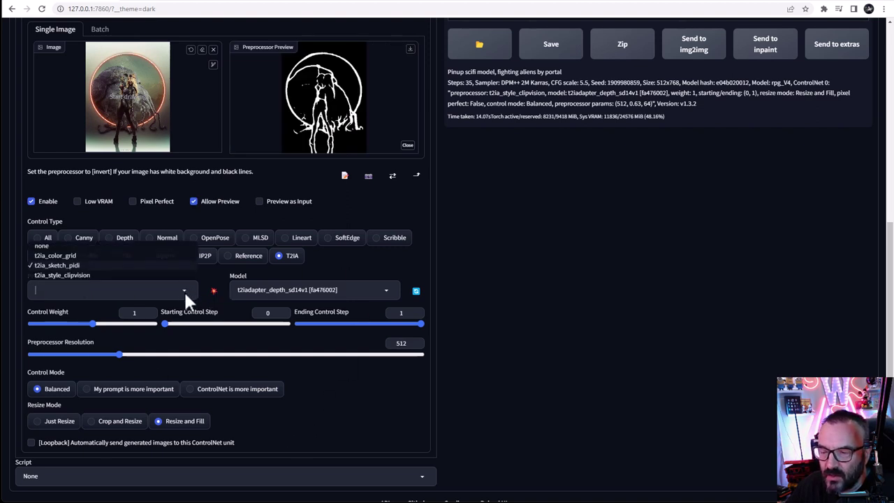
click(120, 277)
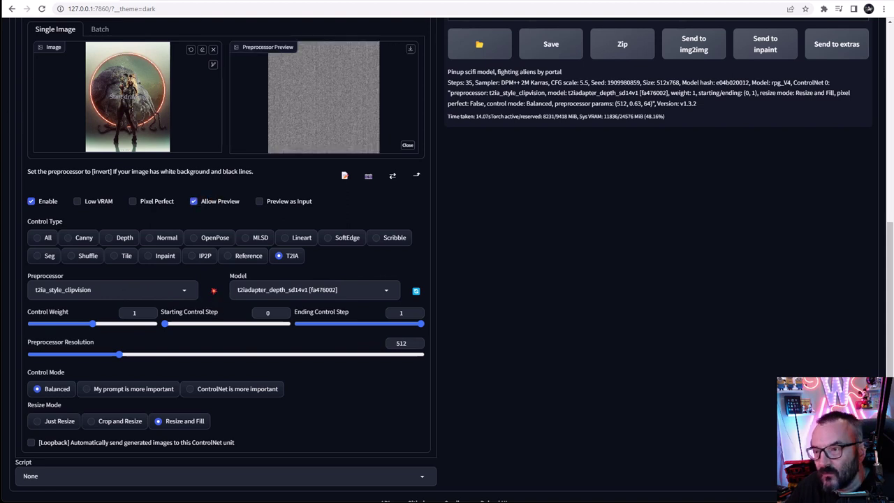
Step: Look through the available T2IA models without changing the selection and turn off the preprocessor preview
click(363, 293)
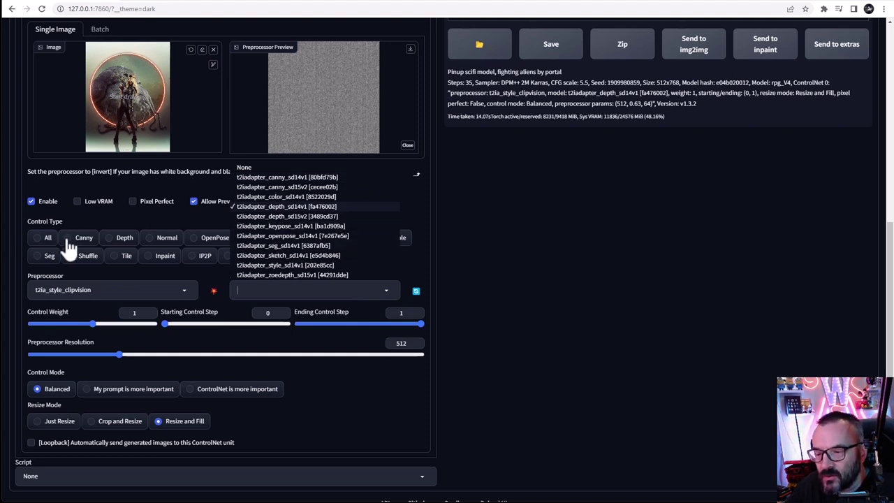
click(446, 197)
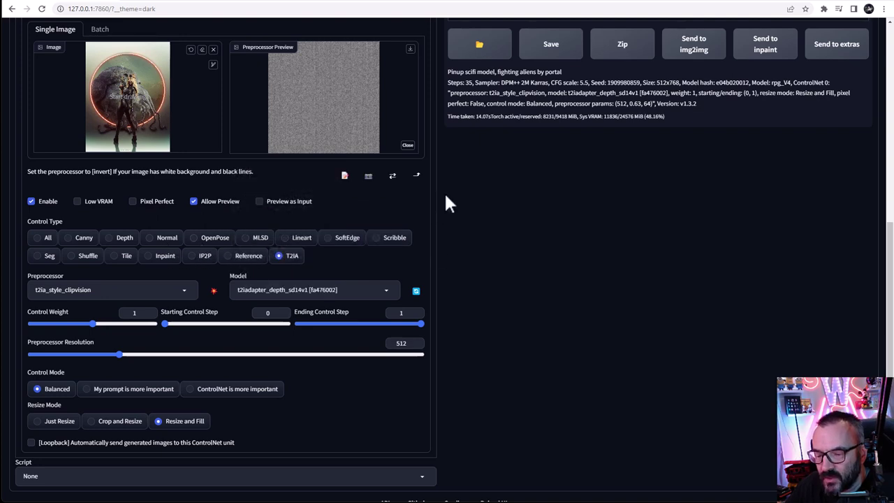
scroll(419, 266, up, 2)
click(194, 340)
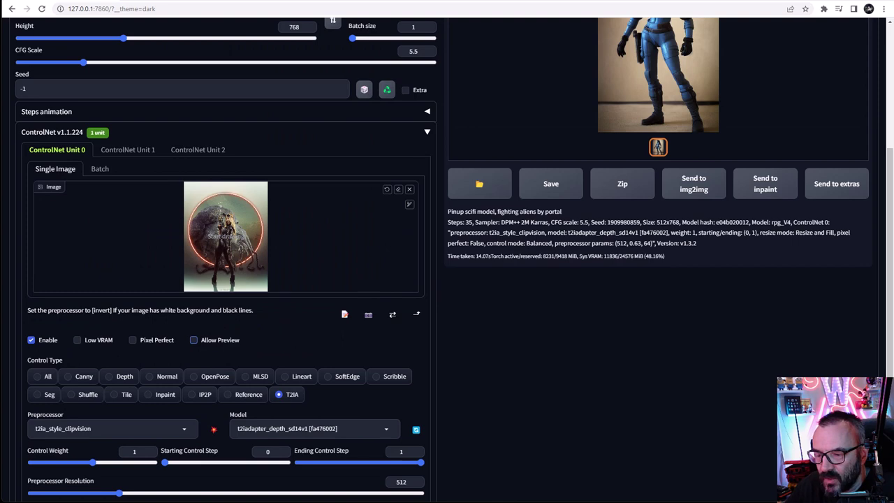
Step: Examine the Canny unit's Control Weight and its starting and ending control steps alongside the reference image and preview
scroll(312, 283, down, 2)
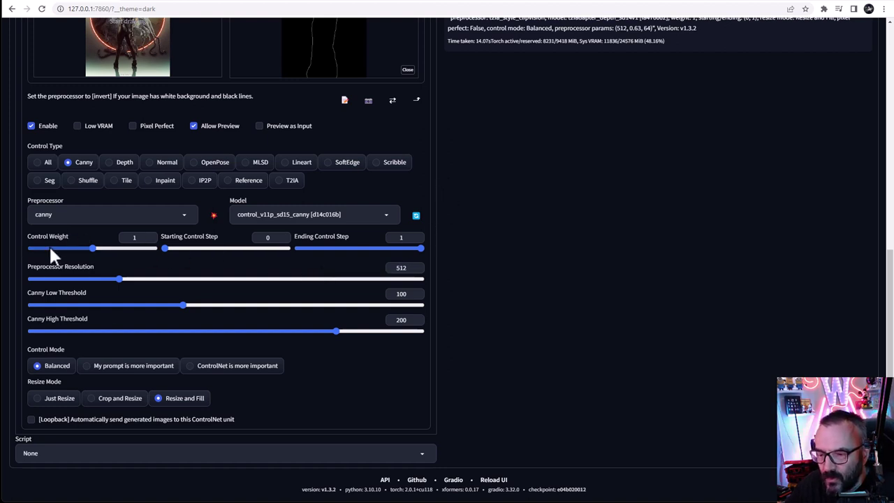
double_click(121, 237)
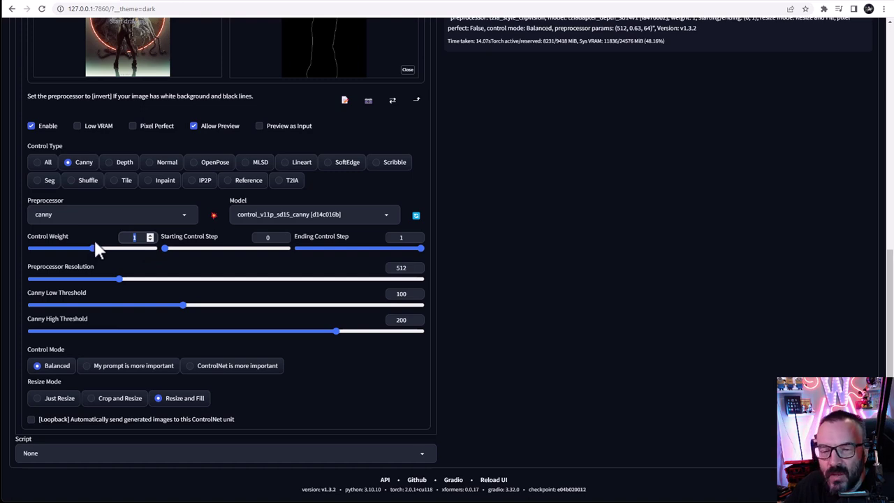
scroll(92, 239, up, 3)
scroll(224, 217, down, 3)
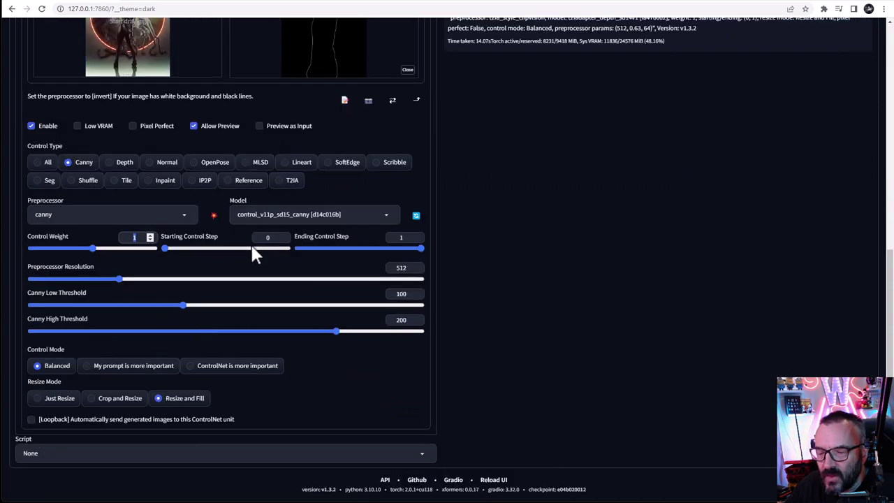
scroll(250, 242, up, 5)
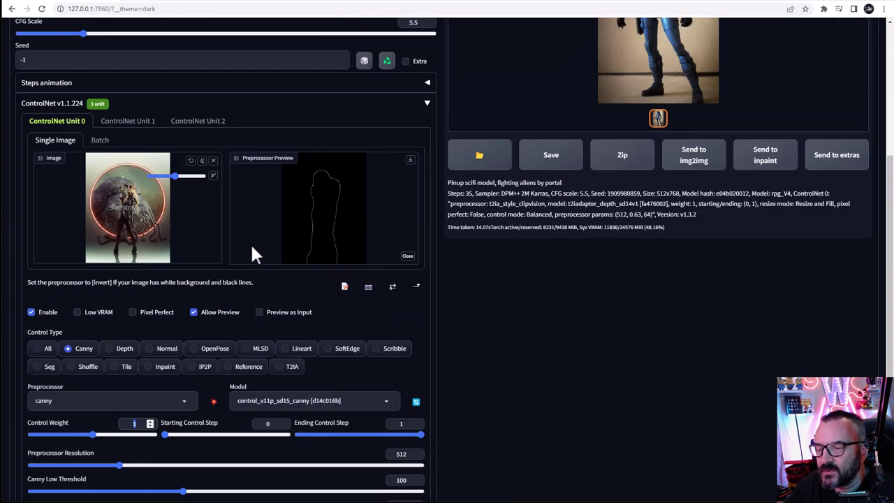
scroll(396, 321, down, 5)
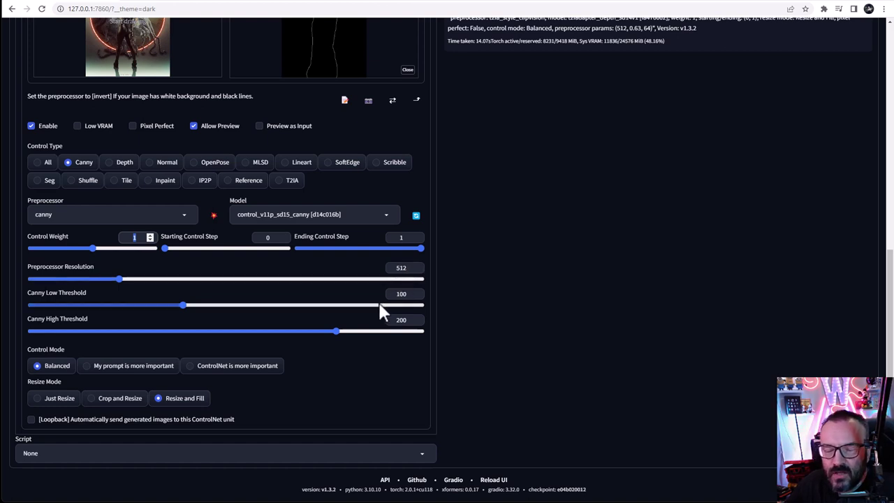
Step: Examine the Canny unit's Preprocessor Resolution, Pixel Perfect option, control modes and resize modes in relation to the reference image
double_click(402, 268)
scroll(310, 279, up, 3)
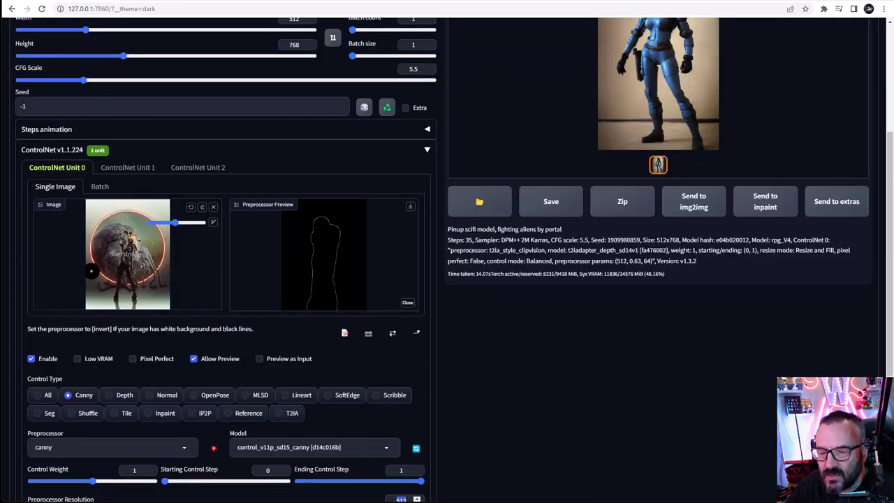
scroll(209, 335, down, 1)
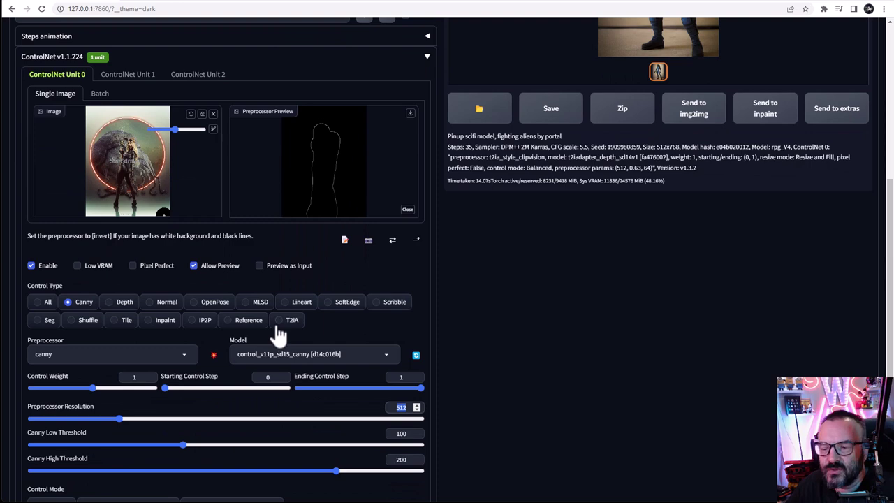
scroll(443, 351, down, 1)
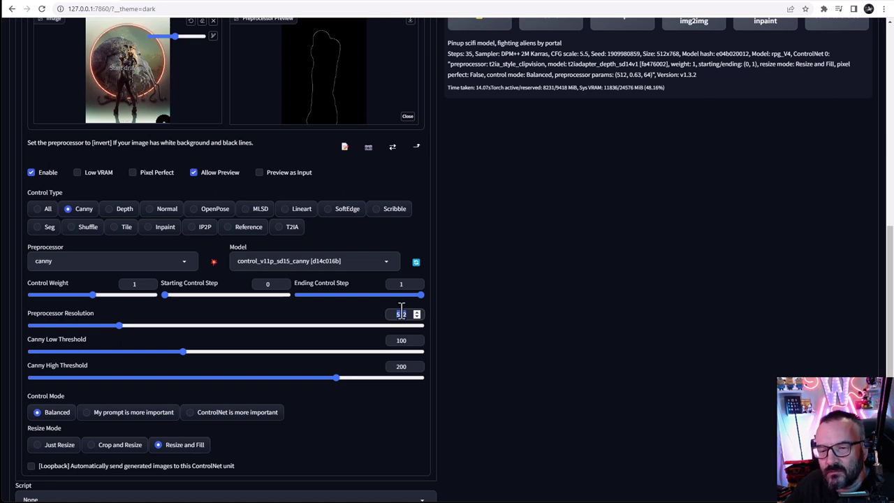
click(134, 171)
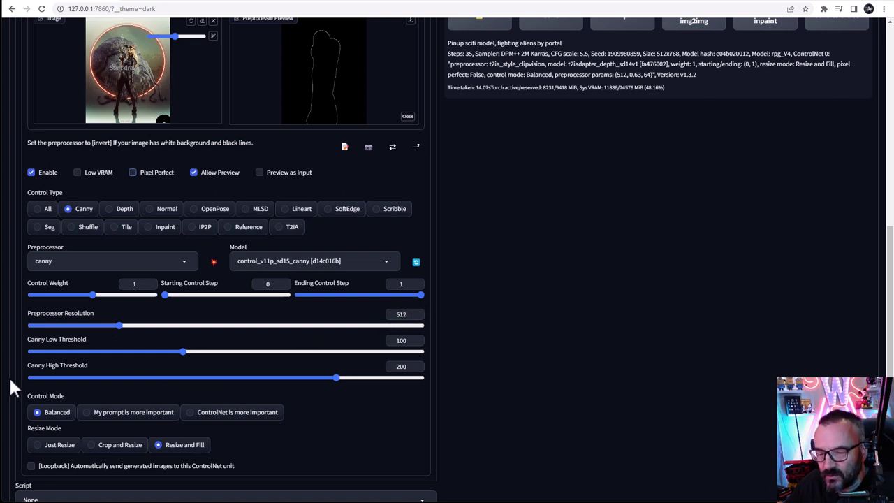
scroll(349, 366, down, 1)
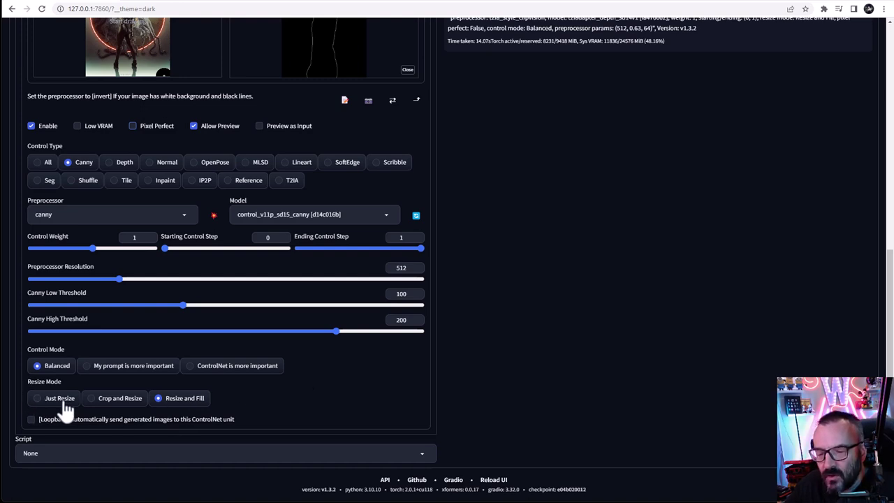
scroll(211, 374, up, 3)
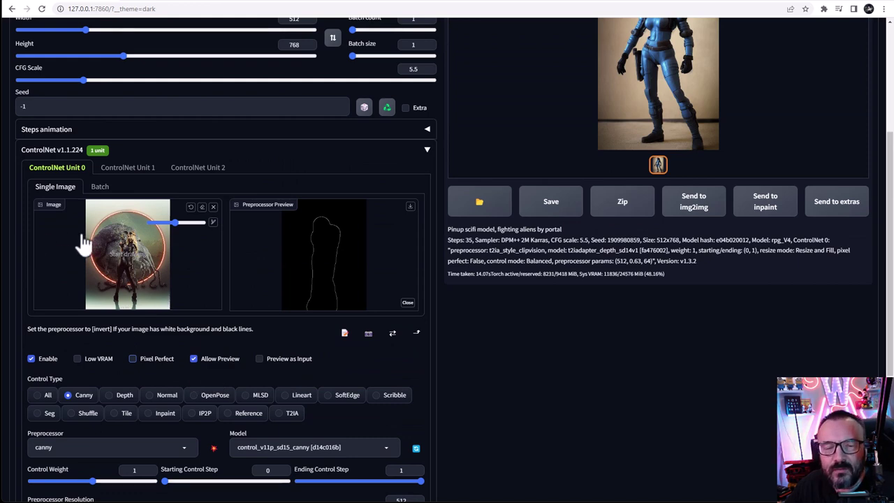
Step: Examine the Canny unit's remaining settings down to the loopback option, comparing them with the reference image and preview
scroll(273, 283, down, 3)
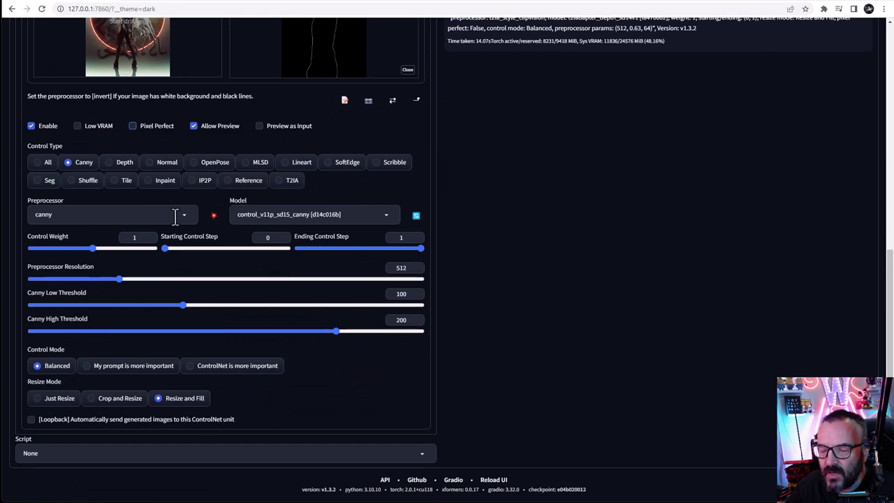
scroll(209, 175, up, 3)
scroll(147, 305, down, 3)
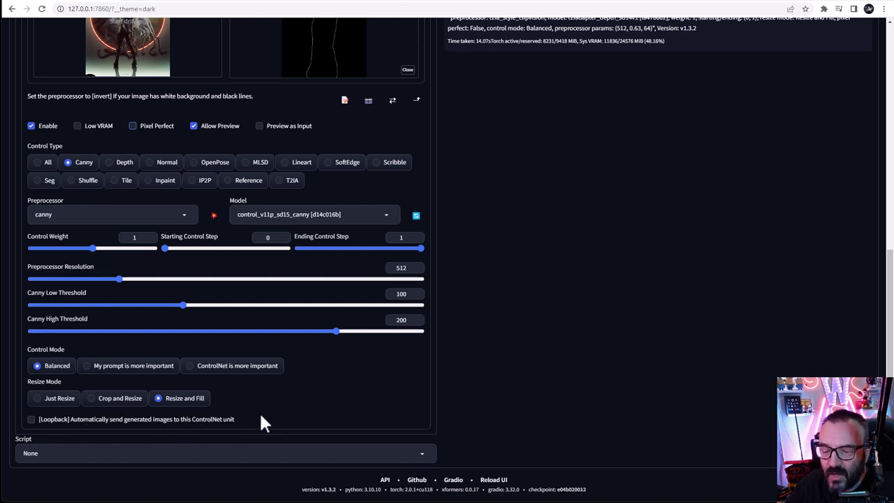
scroll(261, 419, up, 3)
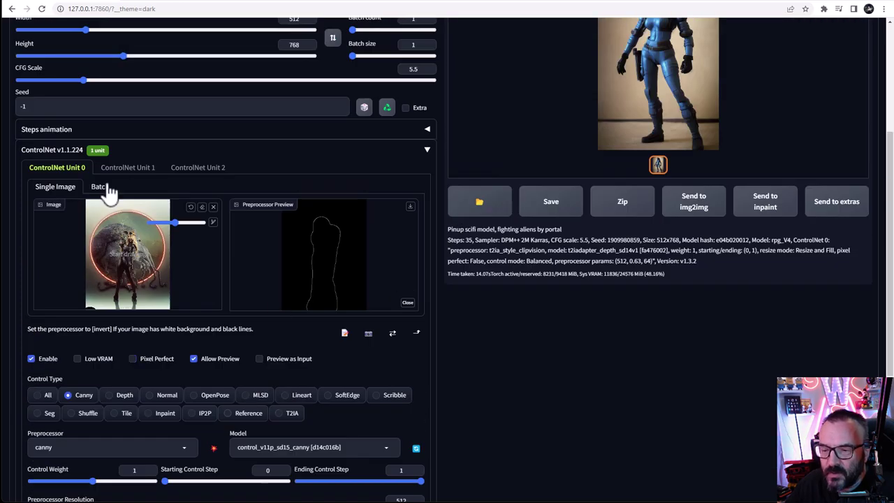
Step: Inspect ControlNet Unit 0's batch input directory option and return to its single-image view
click(107, 187)
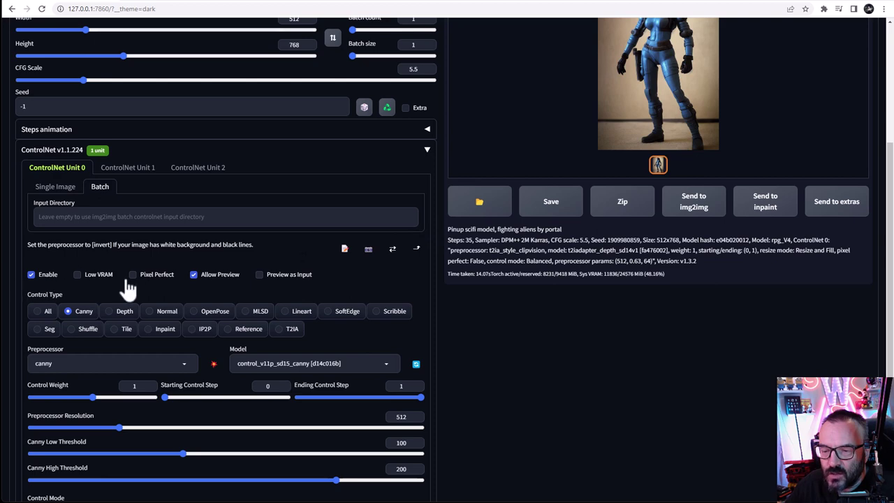
scroll(391, 293, down, 1)
scroll(288, 339, up, 2)
click(83, 311)
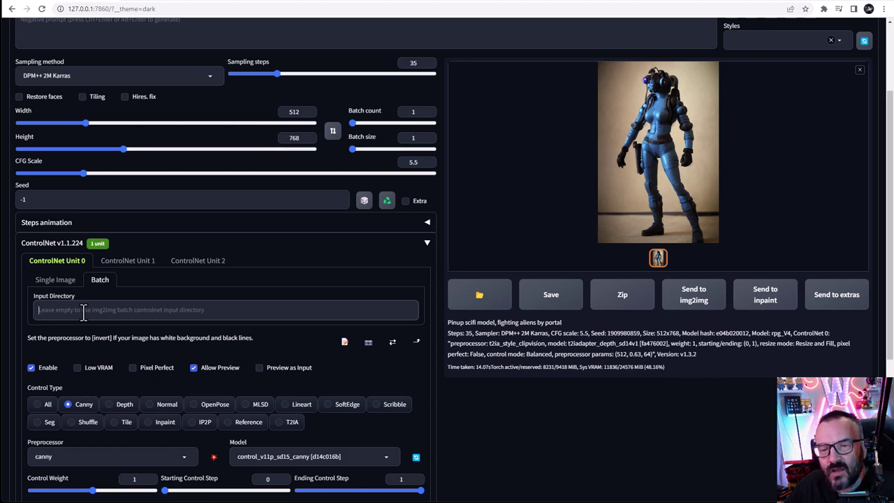
click(70, 280)
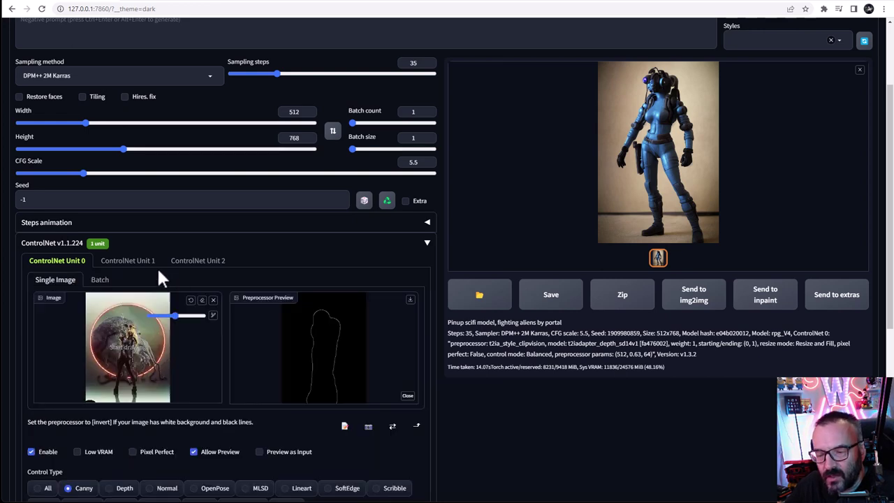
Step: Enable ControlNet Unit 1 as a second active unit
click(145, 264)
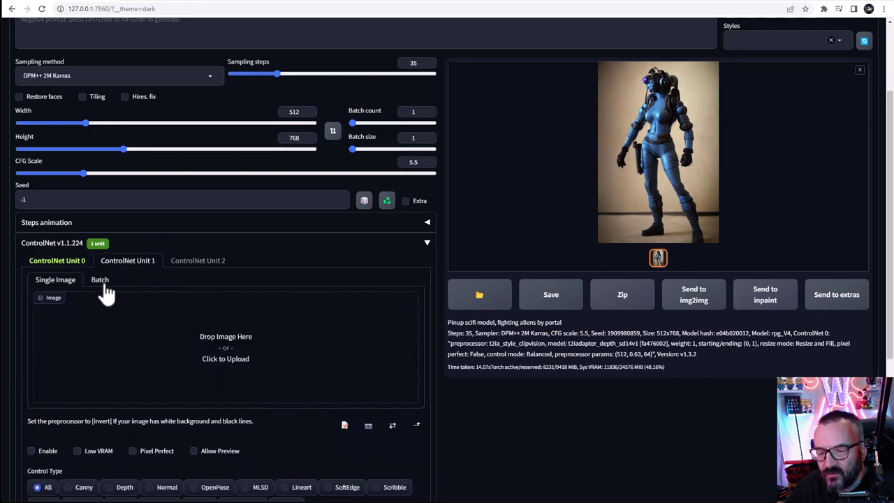
scroll(210, 315, down, 1)
scroll(209, 316, down, 2)
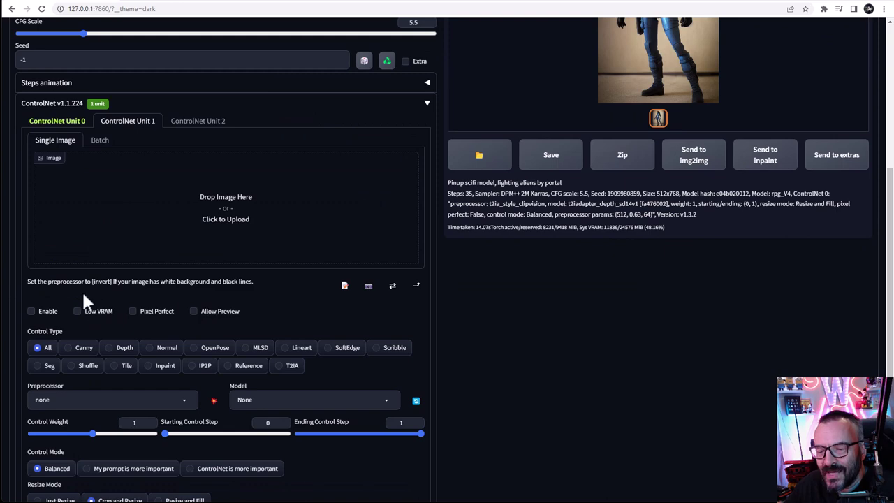
click(32, 310)
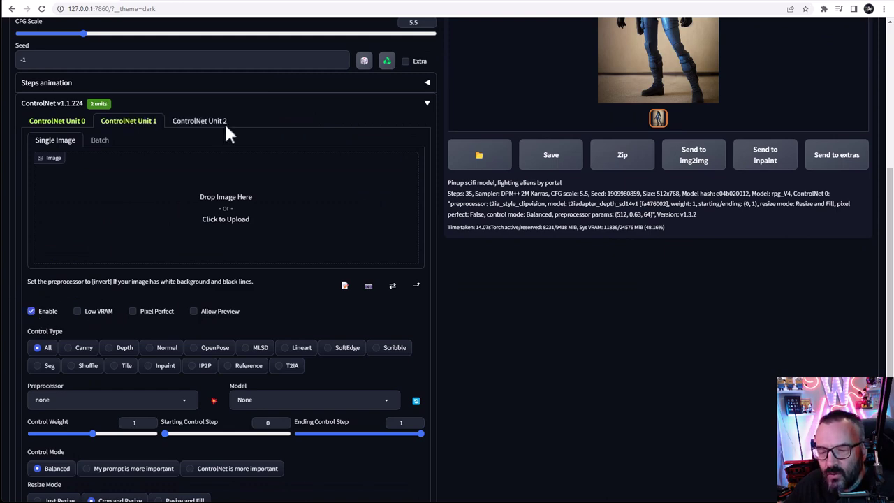
Step: Switch ControlNet Unit 0 to the OpenPose control type and preview its openpose_full preprocessor on the reference image
scroll(211, 213, up, 2)
click(44, 213)
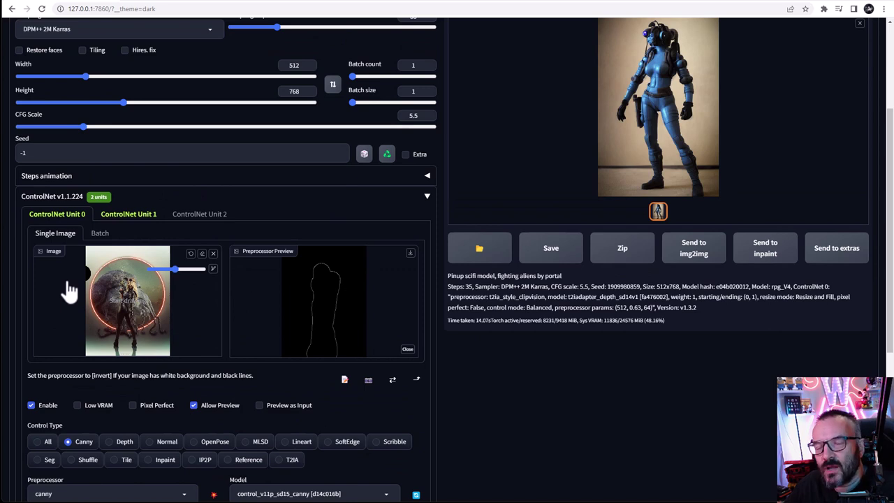
scroll(73, 272, down, 3)
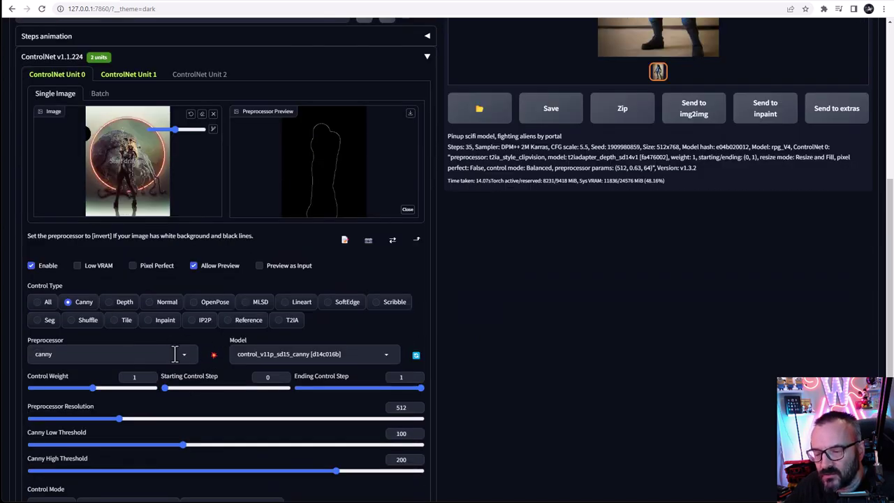
click(205, 306)
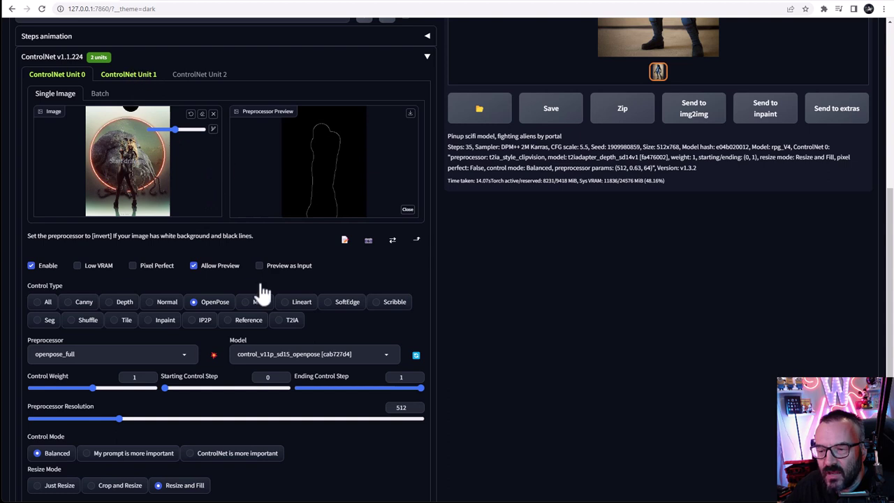
click(214, 354)
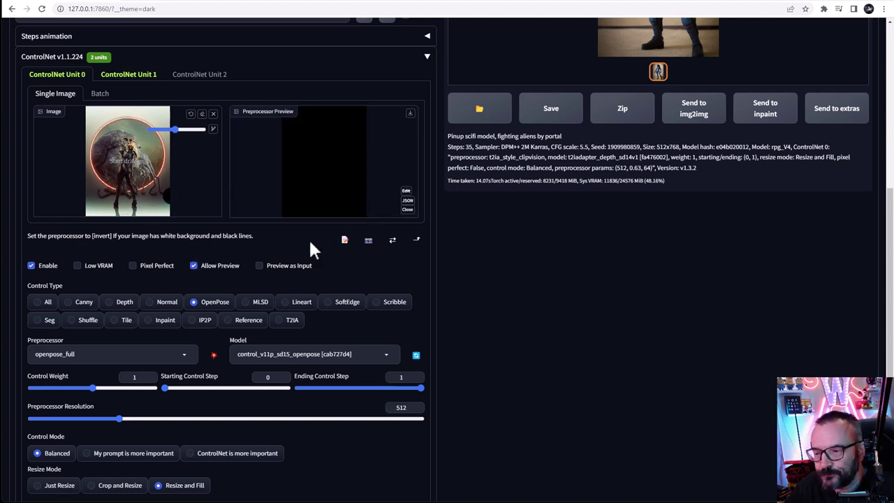
Step: Load the glowing-portal reference image into ControlNet Unit 1, set its control type to Canny, and preview the canny preprocessor
click(126, 76)
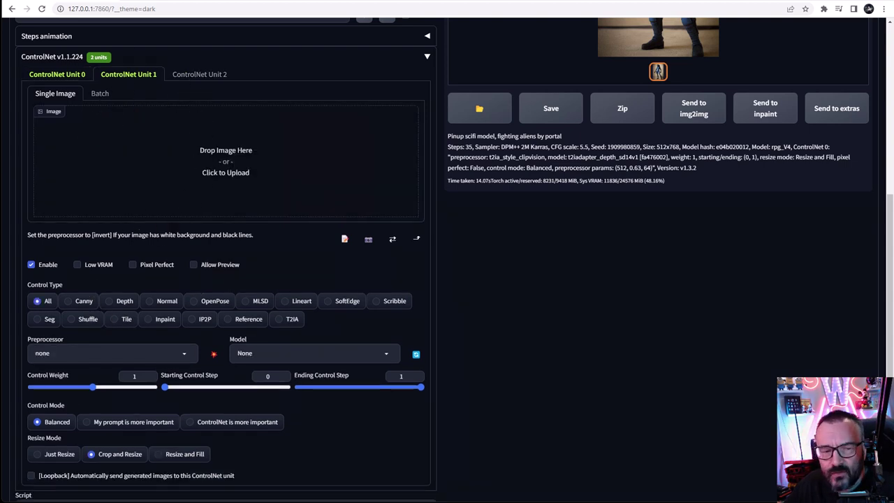
drag(0, 144, 241, 144)
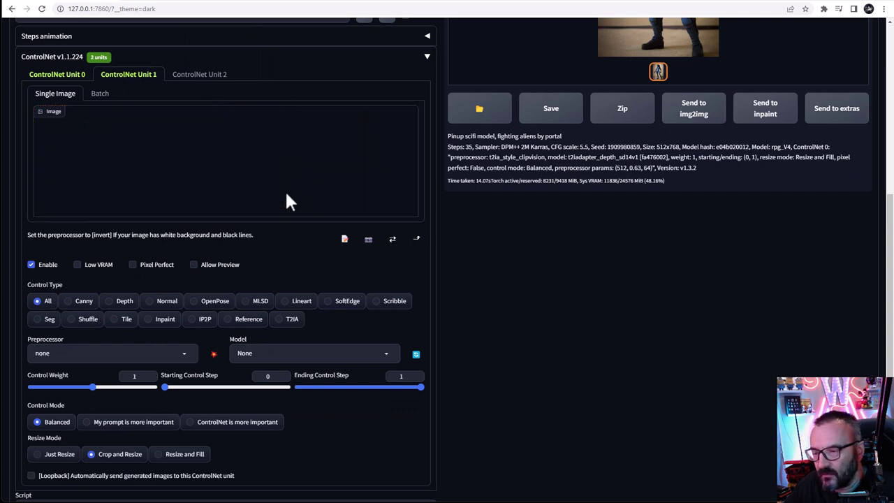
click(77, 301)
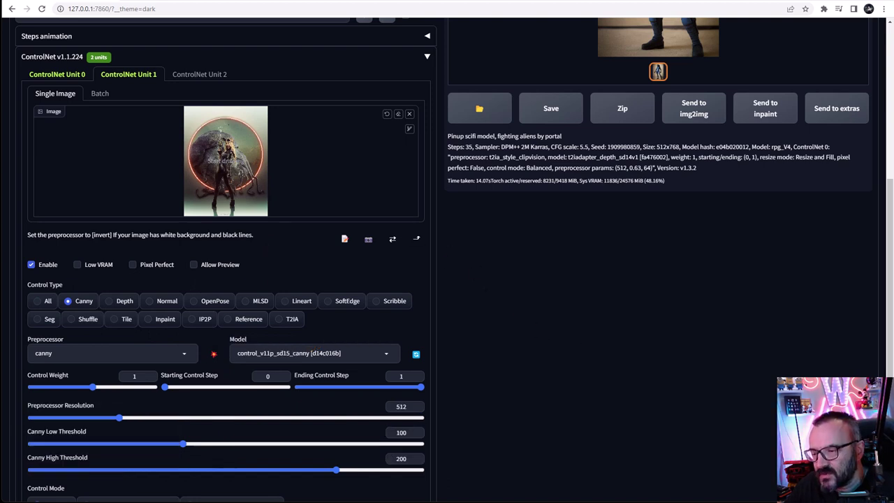
click(196, 265)
scroll(432, 265, up, 1)
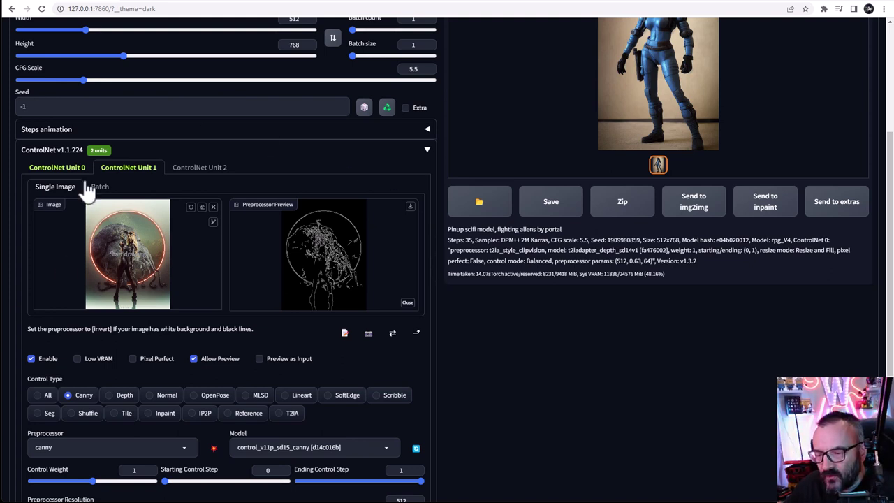
scroll(347, 297, down, 2)
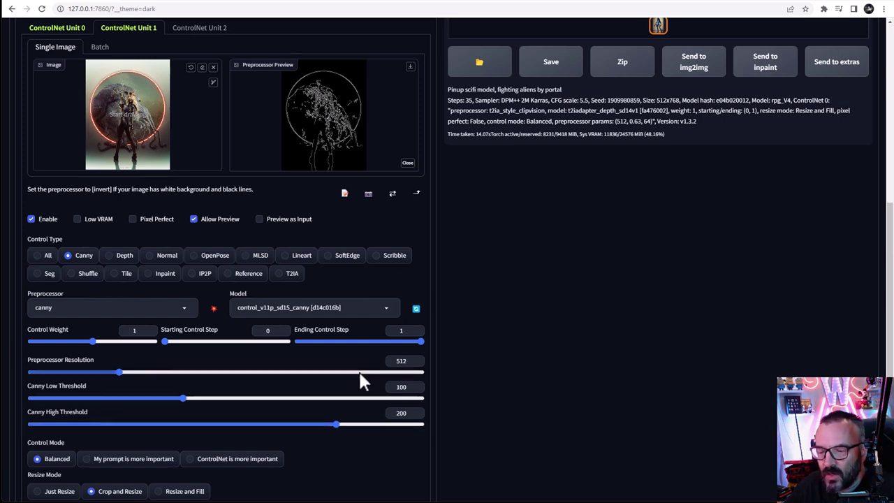
Step: Look at the ControlNet options in the Deforum extension
scroll(360, 374, up, 3)
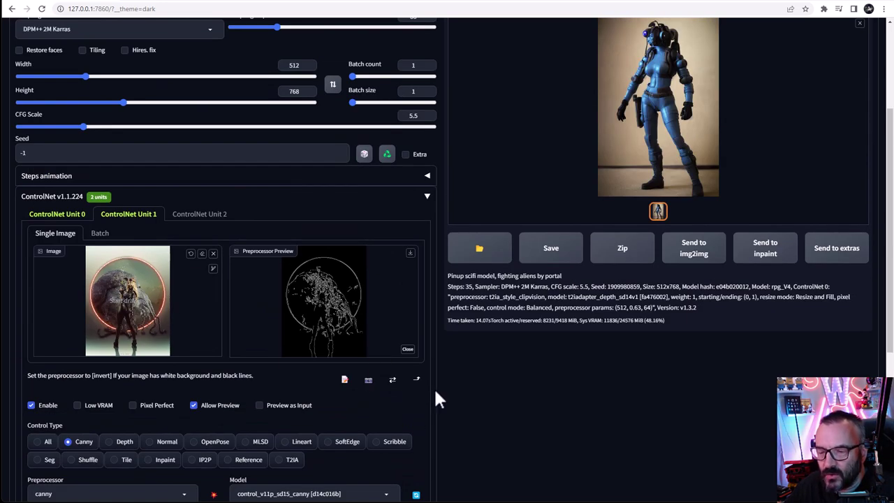
scroll(435, 393, up, 3)
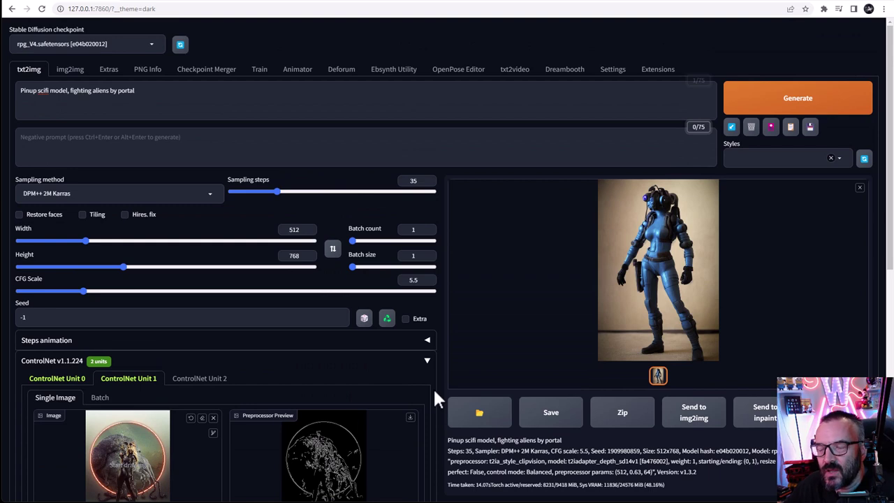
click(340, 70)
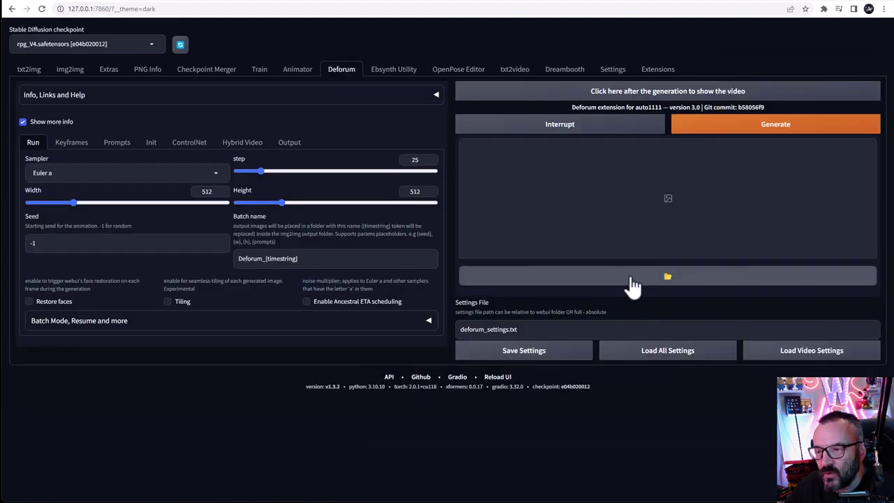
click(189, 143)
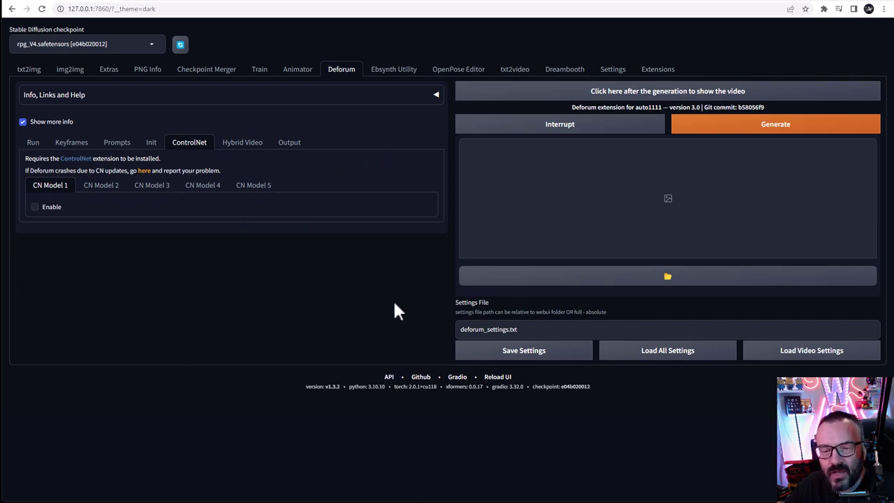
Step: Look over the img2img page and return to the txt2img setup
click(70, 69)
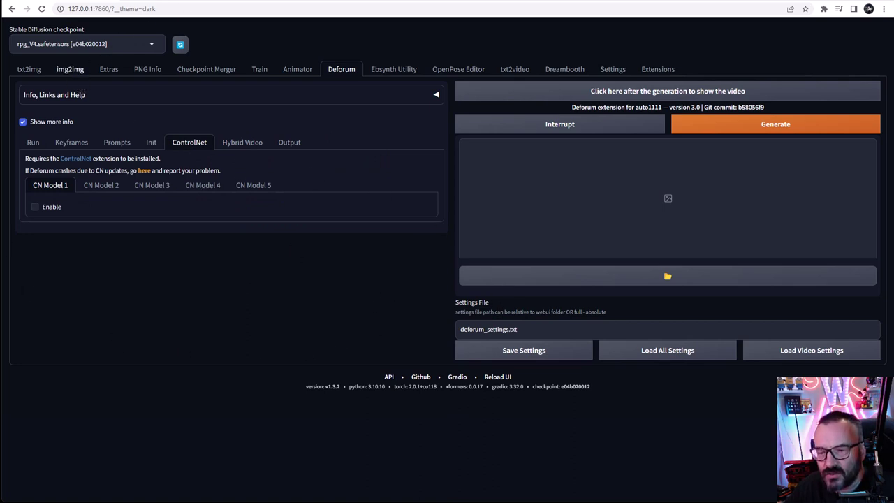
scroll(209, 210, down, 2)
scroll(143, 100, up, 3)
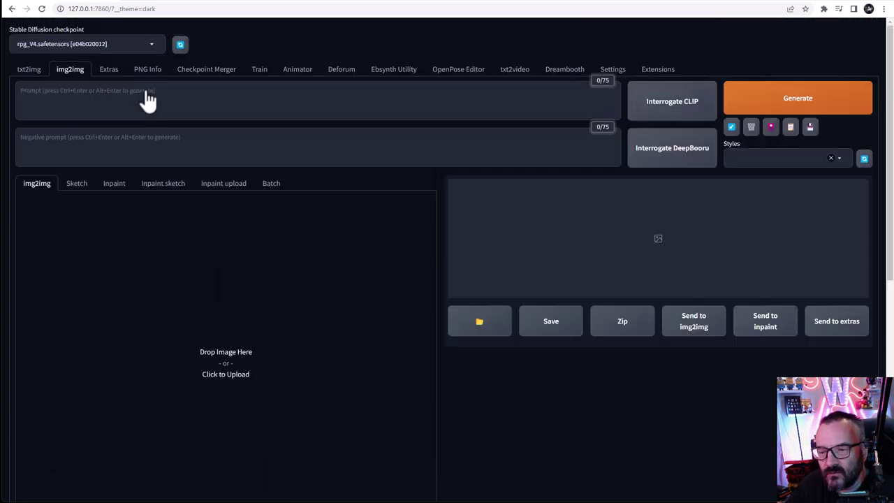
click(30, 70)
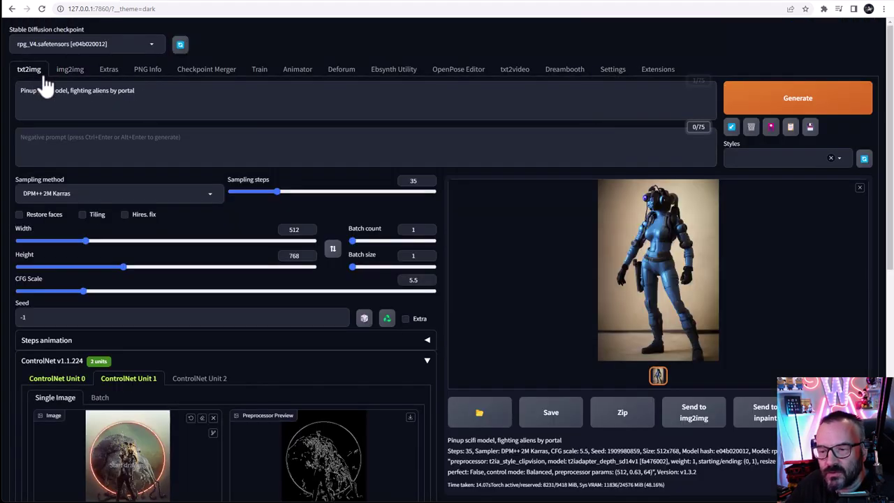